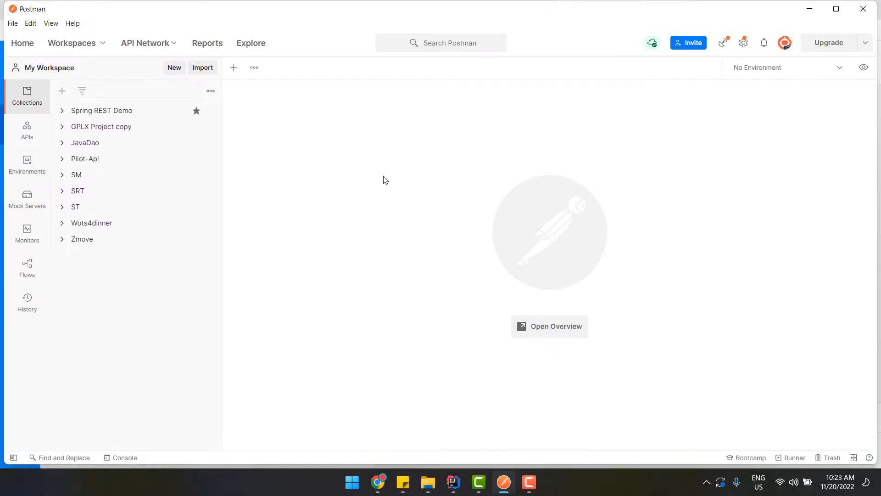
Show the sticky note listing collections, copying headers, cURL export/import and environments
left_click(404, 483)
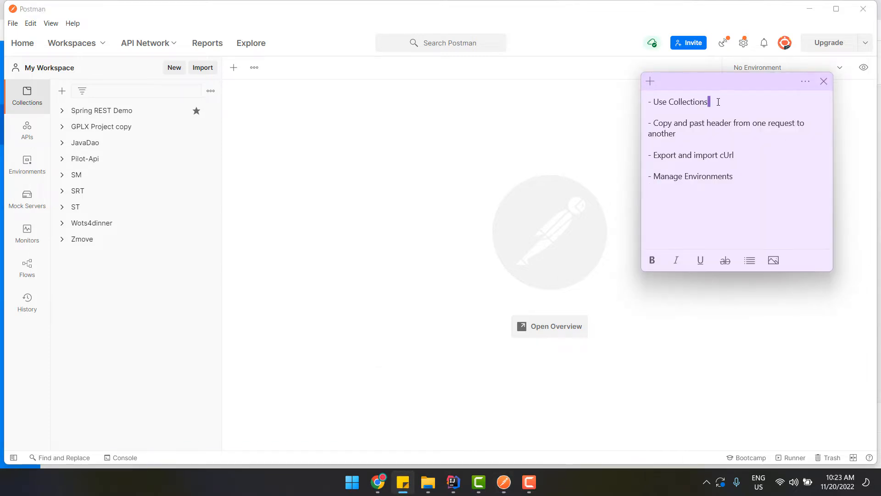
left_click_drag(718, 102, 648, 102)
left_click(685, 134)
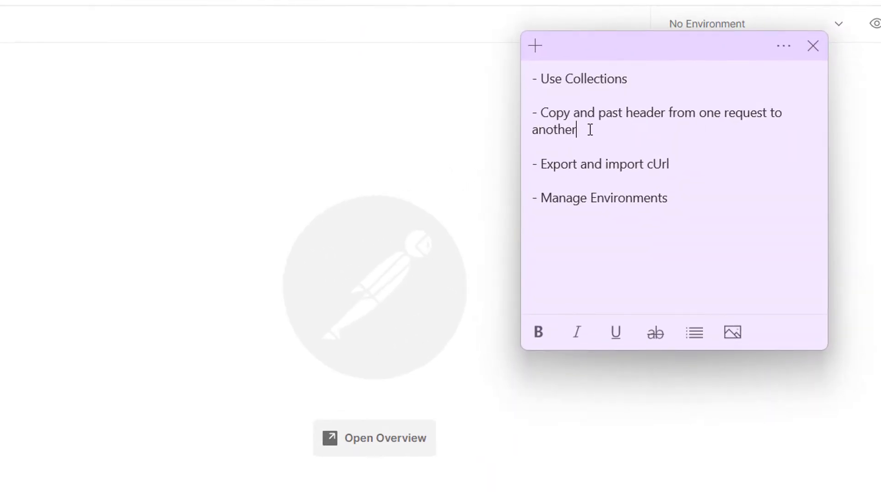
left_click_drag(590, 130, 510, 117)
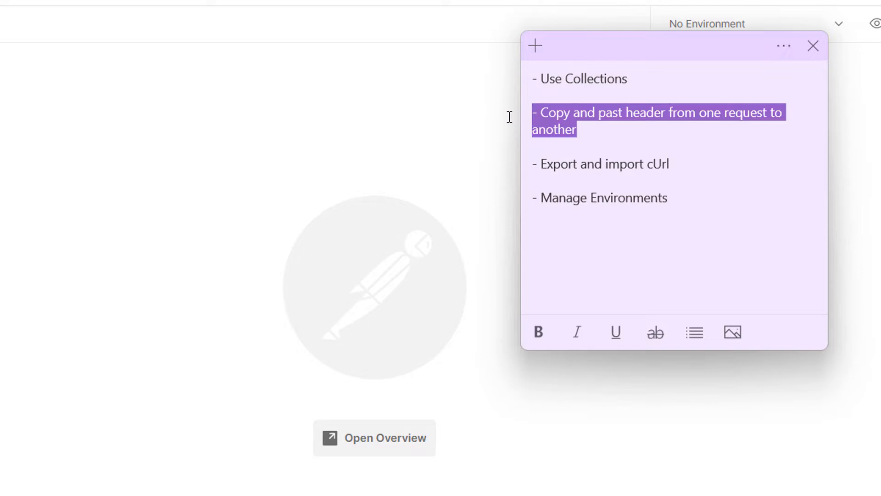
left_click(689, 164)
left_click_drag(688, 166, 522, 157)
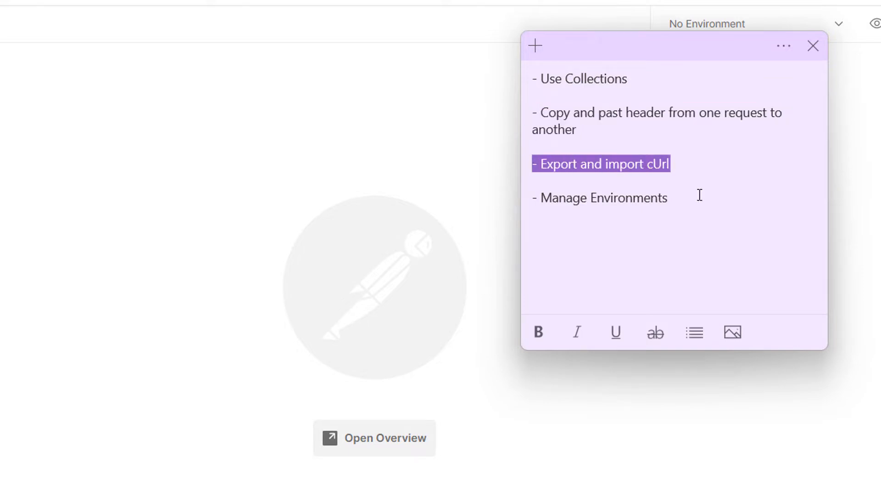
left_click_drag(700, 195, 512, 194)
left_click(693, 156)
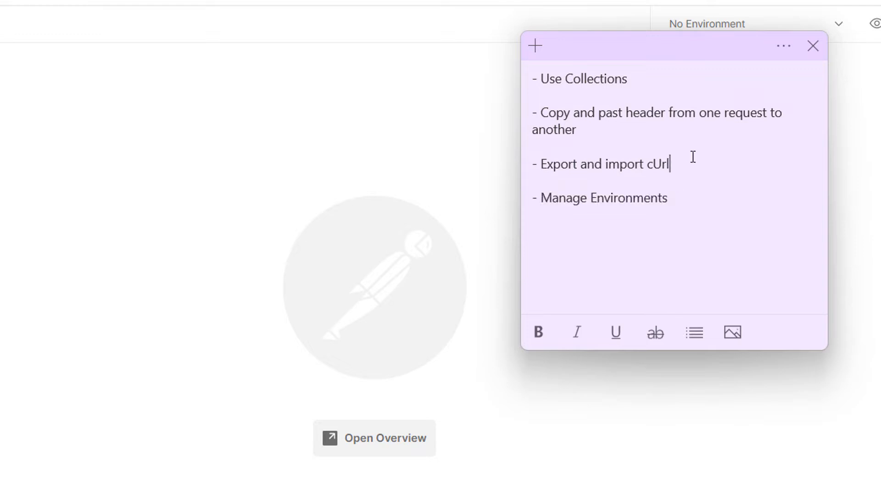
left_click_drag(687, 202, 644, 203)
left_click(685, 203)
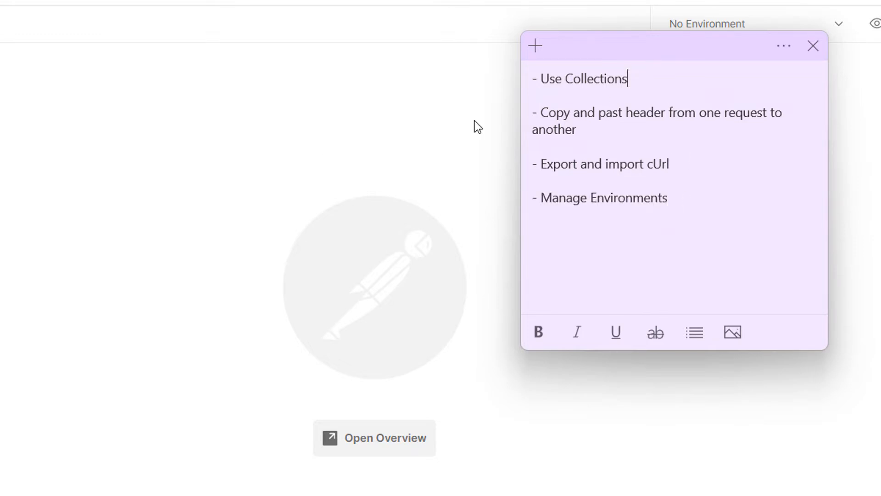
Maximize Postman and browse the workspace sections, ending back on Collections
left_click(316, 141)
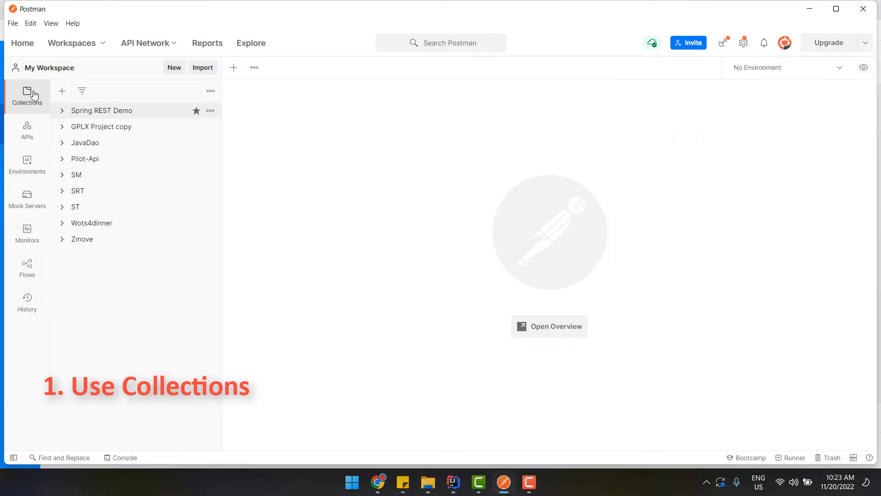
left_click(842, 6)
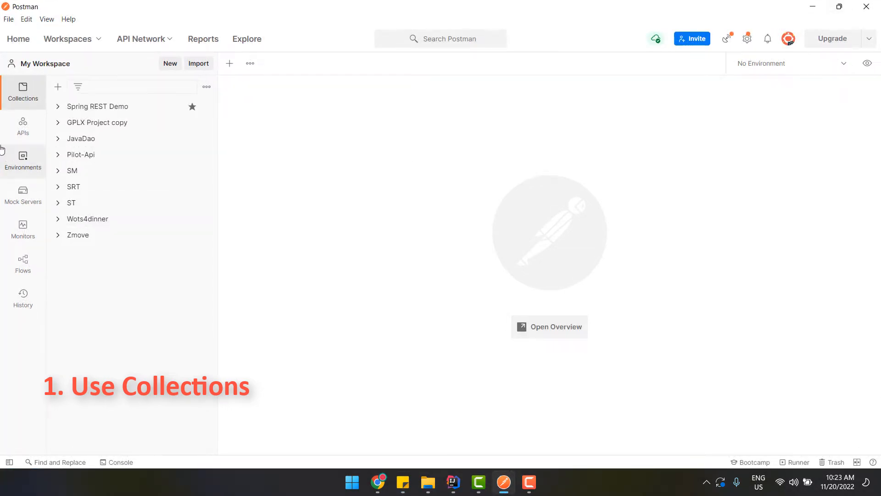
left_click(20, 127)
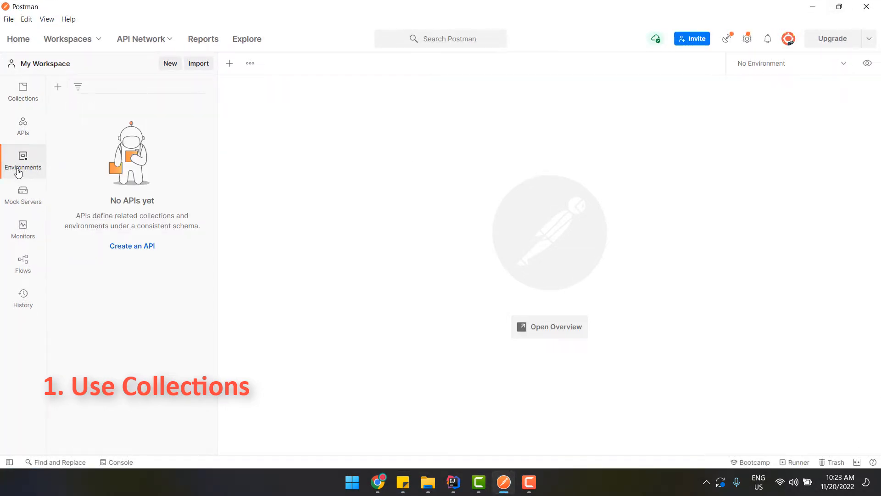
left_click(21, 193)
left_click(29, 101)
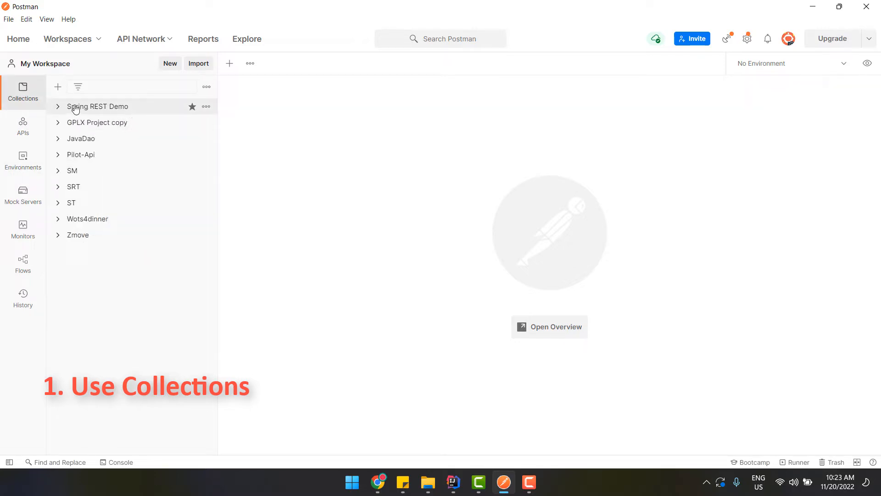
Create a new collection named Test
left_click(169, 65)
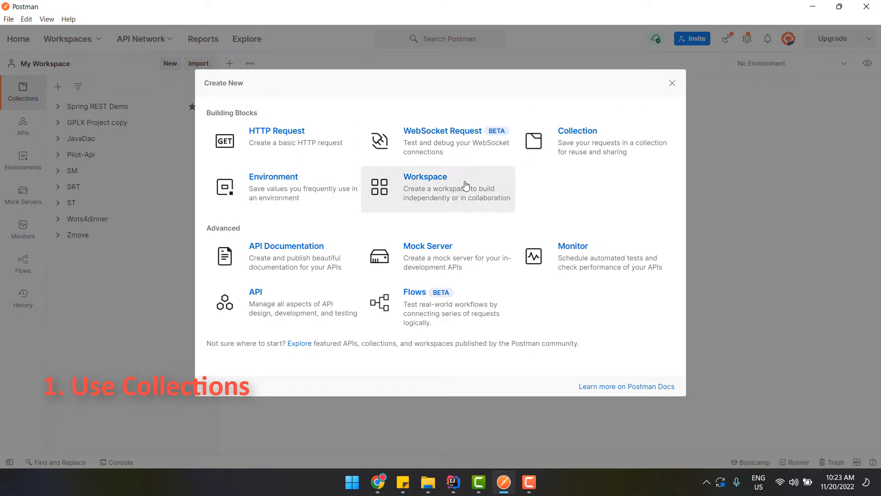
left_click(592, 146)
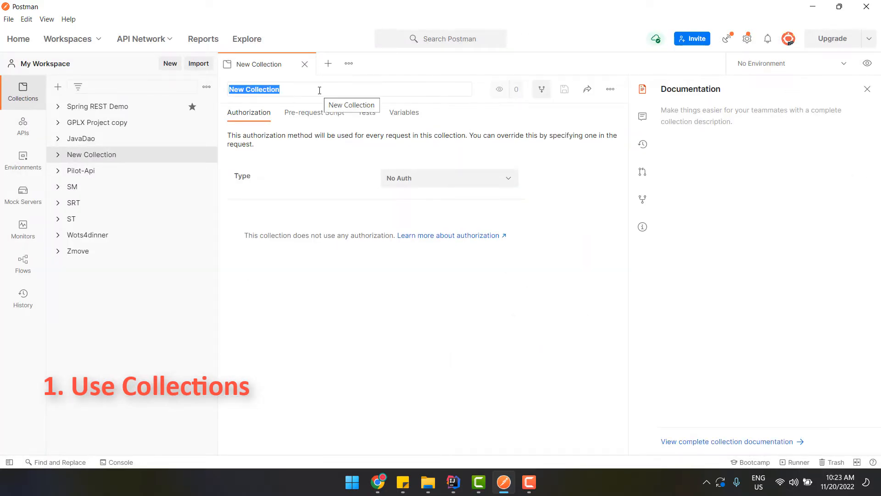
type("Test")
key("Return")
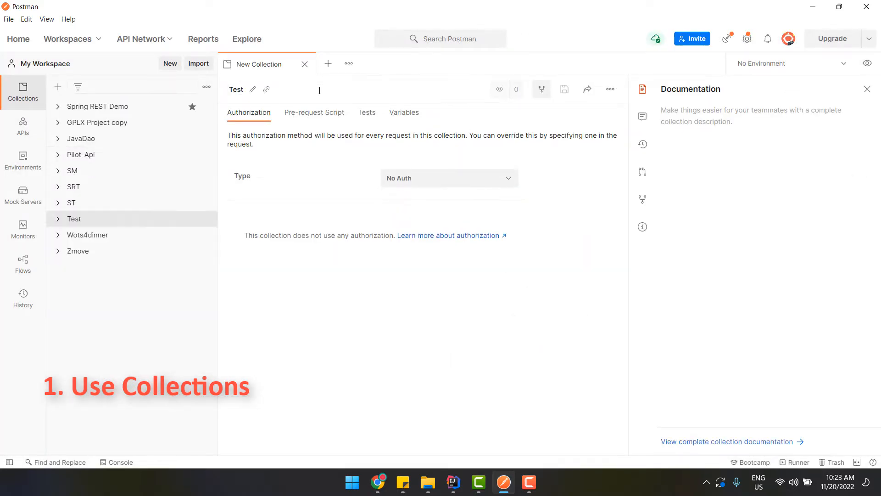
Delete the Test collection, then expand Spring REST Demo to show its requests
left_click(72, 221)
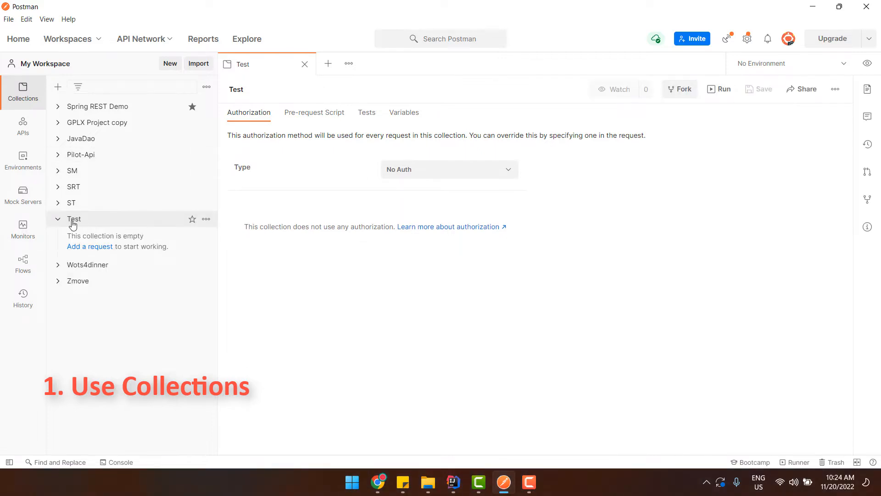
left_click(61, 220)
left_click(61, 220)
left_click(206, 219)
scroll(168, 365, "down", 2)
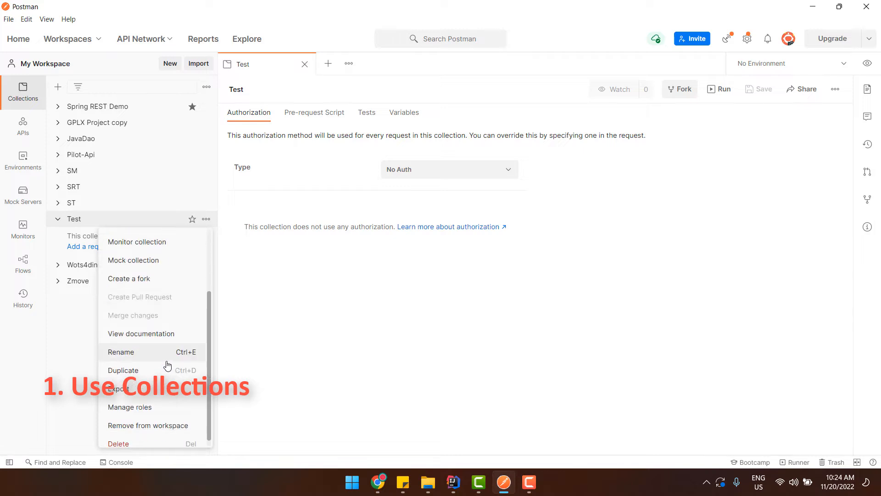
scroll(168, 365, "down", 1)
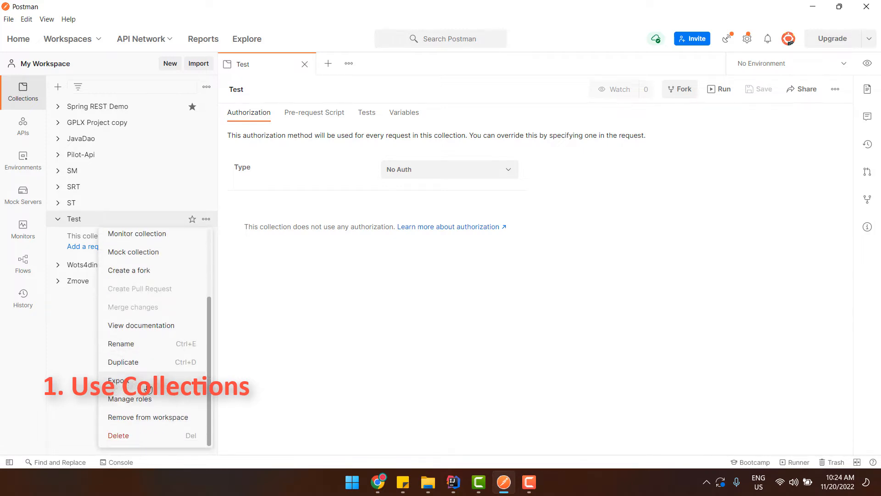
left_click(129, 436)
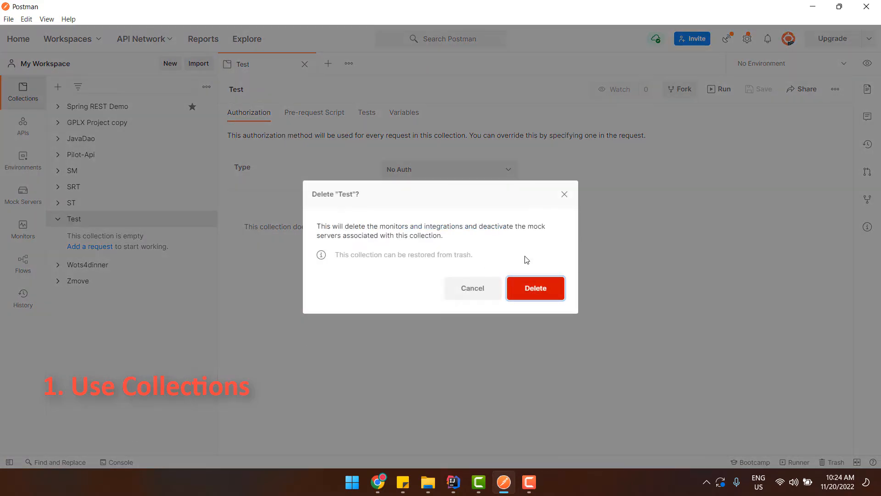
left_click(531, 292)
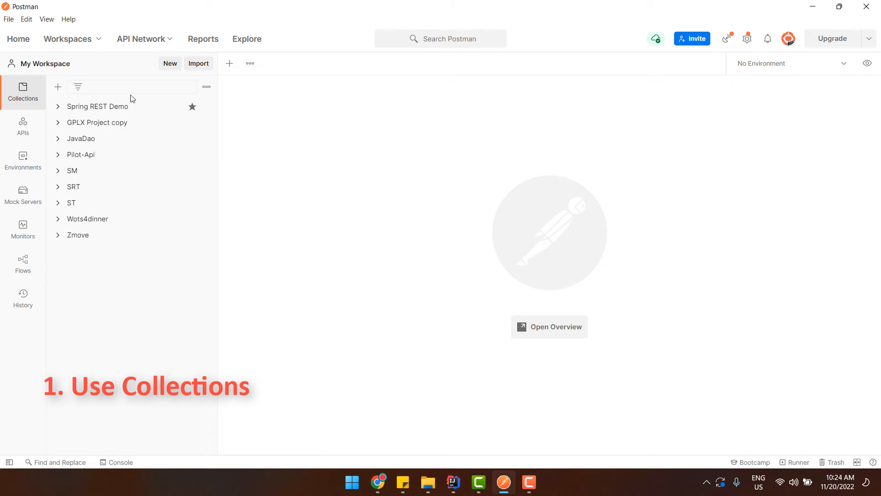
left_click(89, 107)
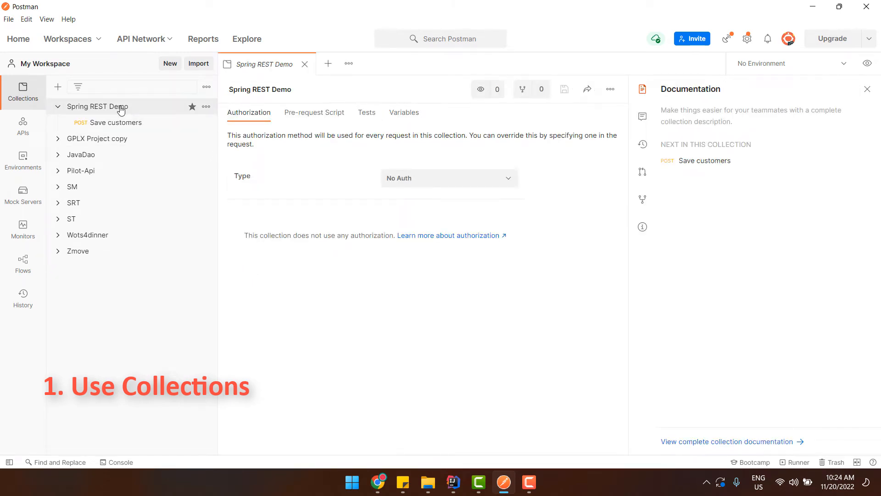
Copy the Save customers URL and paste it into a new untitled request
left_click(122, 125)
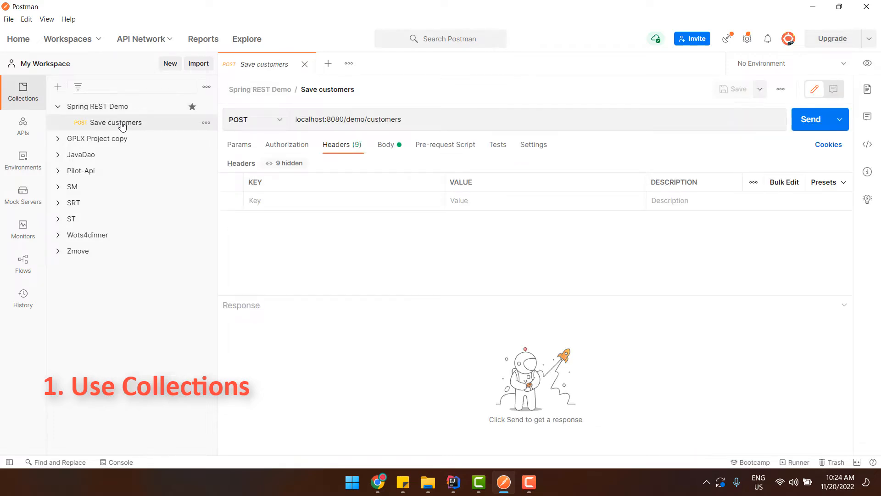
left_click(328, 64)
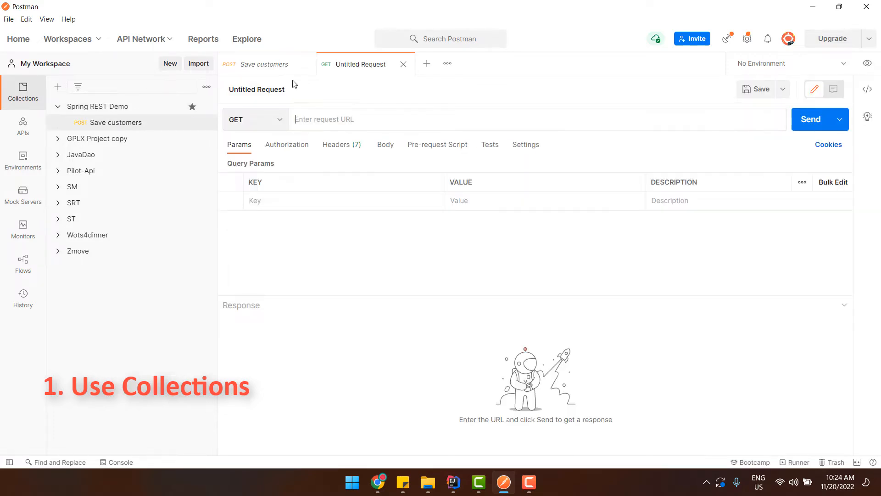
left_click(261, 69)
triple_click(334, 119)
key("ctrl+c")
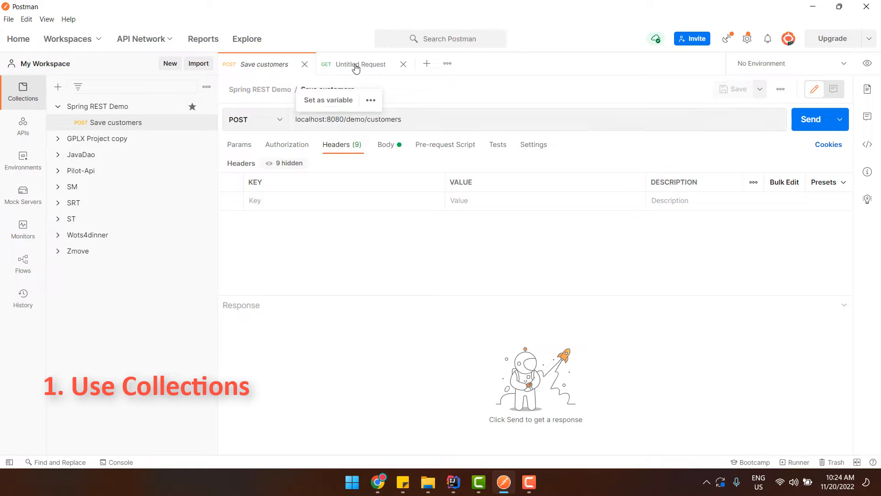
left_click(356, 67)
key("ctrl+v")
Send the new request as GET to localhost:8080/demo/customers, getting 200 OK
left_click(245, 120)
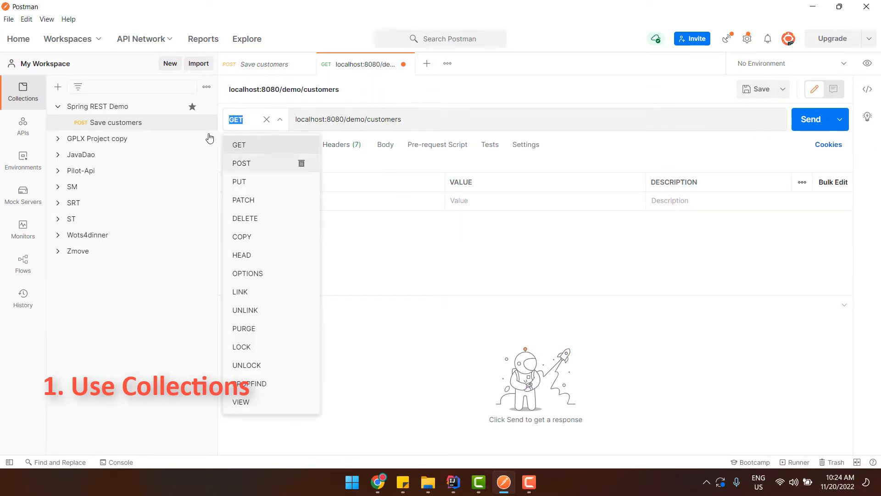
left_click(233, 147)
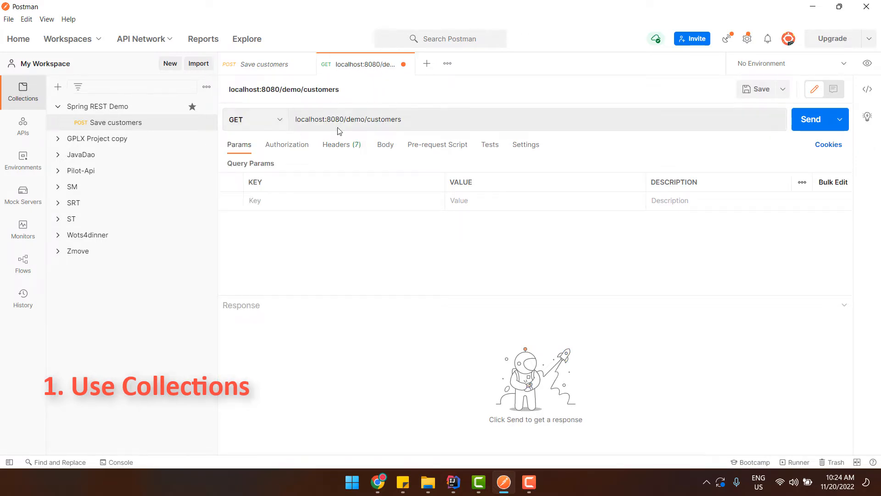
left_click(801, 120)
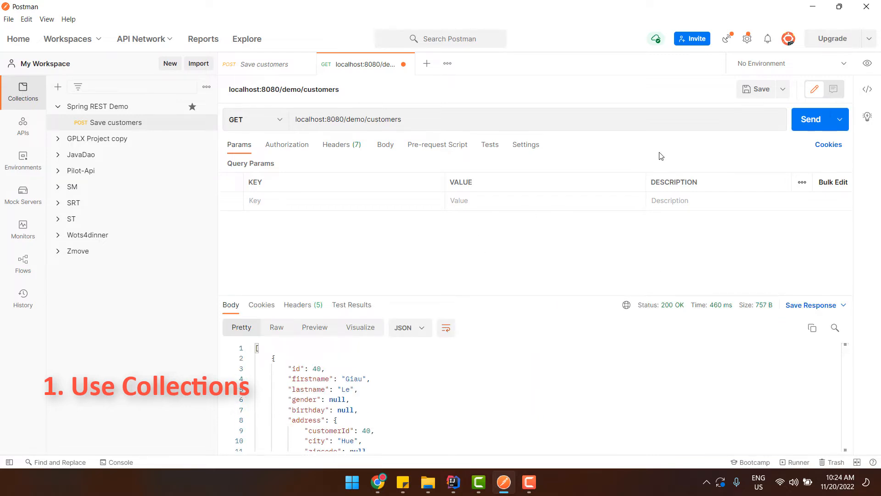
left_click(756, 89)
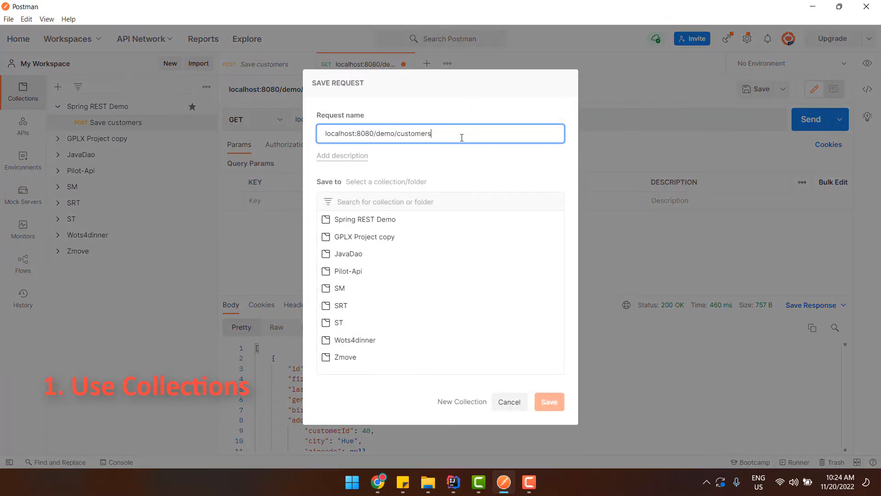
Save the new request as 'Get Customers' in the Spring REST Demo collection
left_click_drag(462, 138, 309, 136)
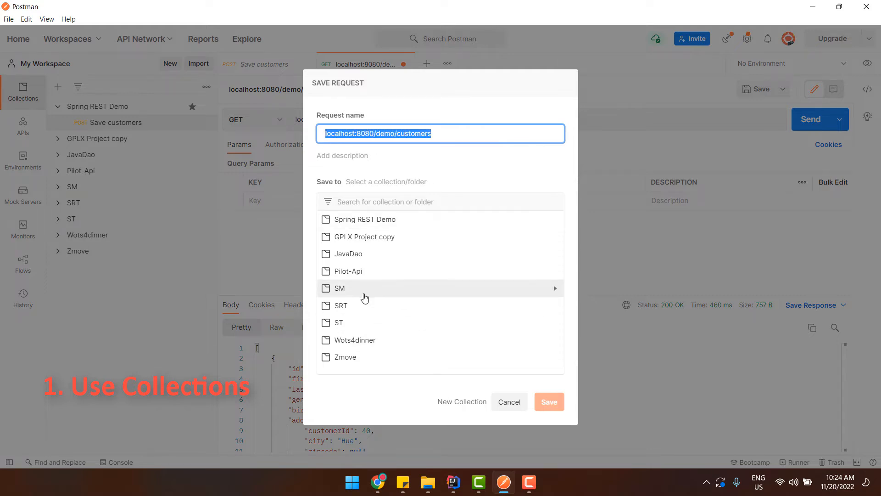
left_click(367, 220)
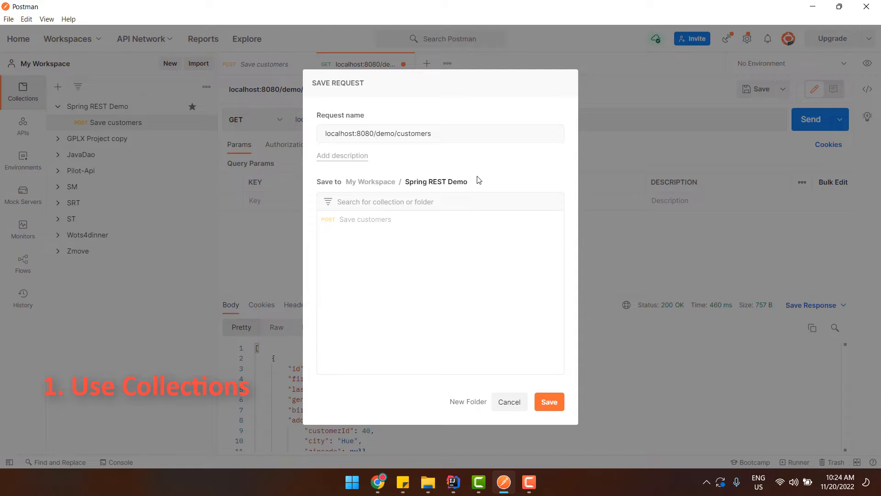
left_click_drag(439, 132, 275, 125)
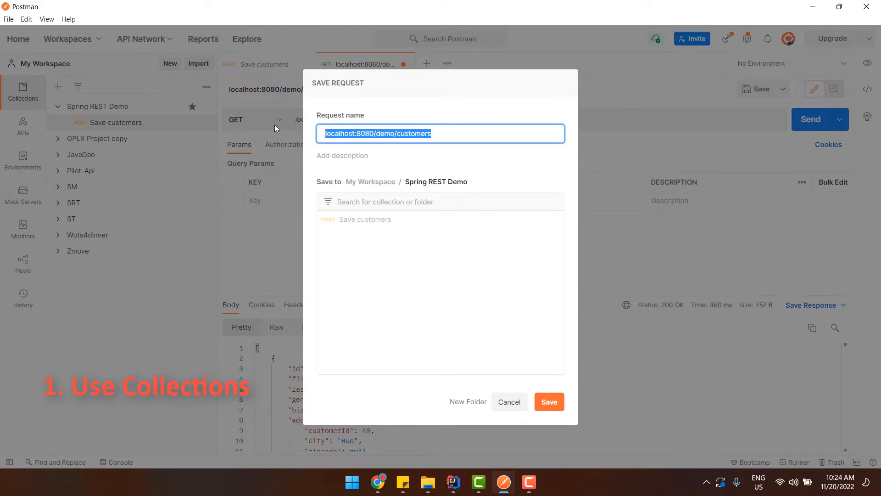
type("Get Custo")
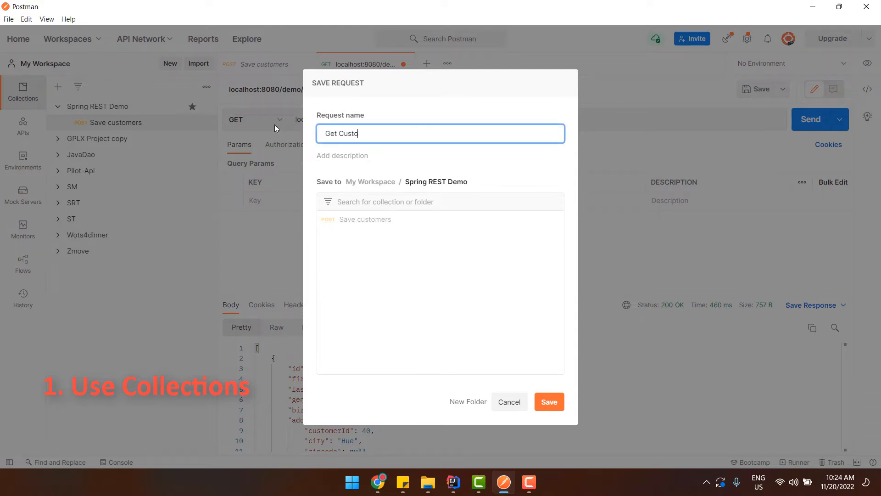
type("mers")
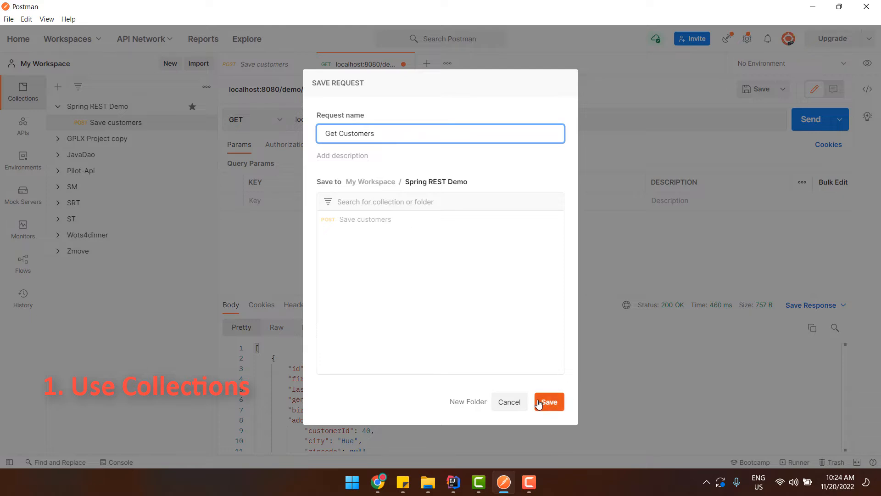
left_click(539, 403)
left_click(115, 123)
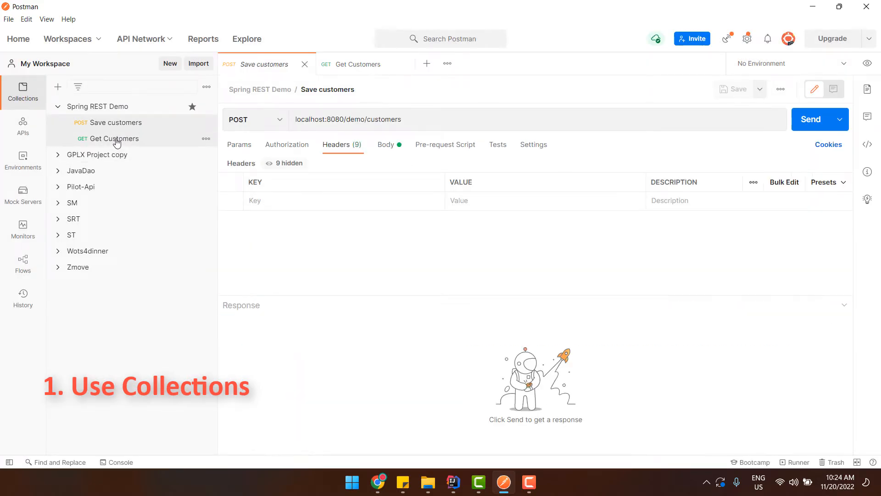
Close both request tabs, reopen Get Customers from the sidebar and resend it
left_click(116, 139)
left_click(119, 123)
left_click(121, 139)
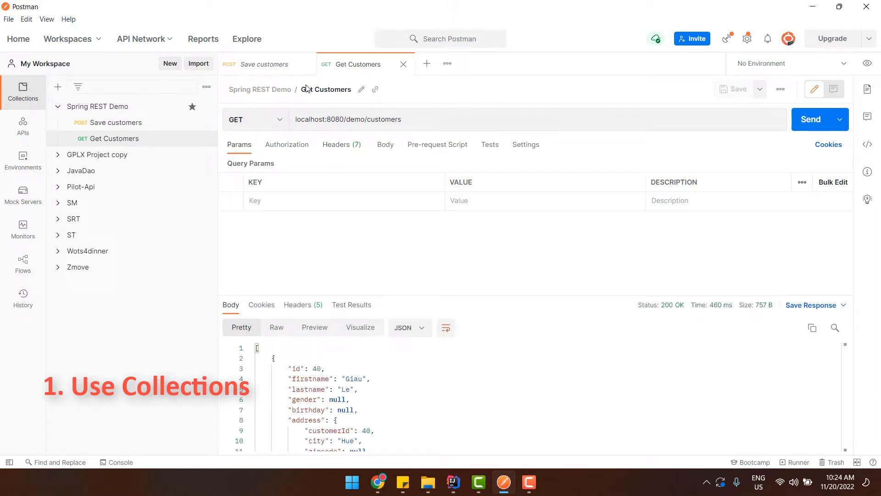
left_click(403, 64)
left_click(307, 64)
left_click(93, 140)
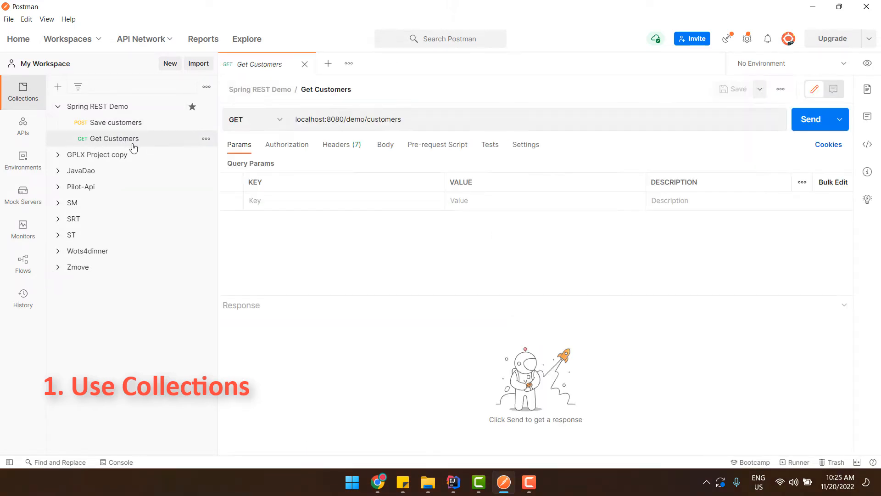
left_click(795, 126)
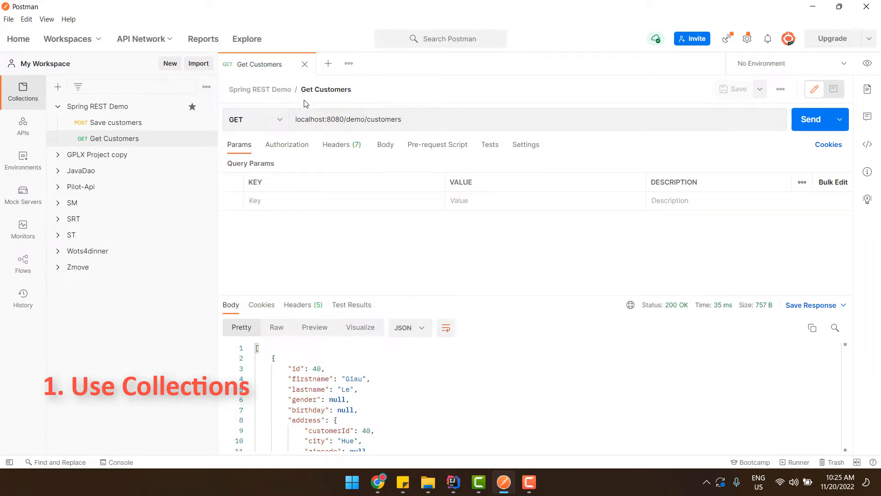
Export the Spring REST Demo collection in Collection v2.1 format
left_click(305, 64)
left_click(207, 107)
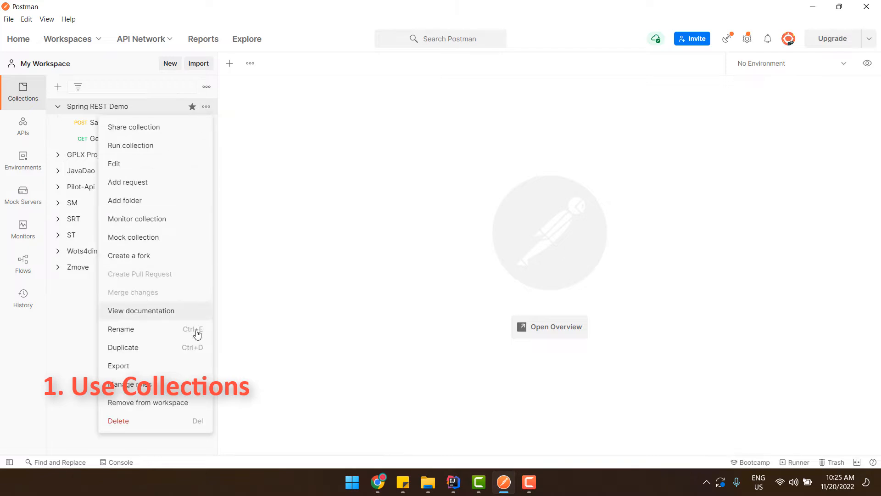
left_click(189, 365)
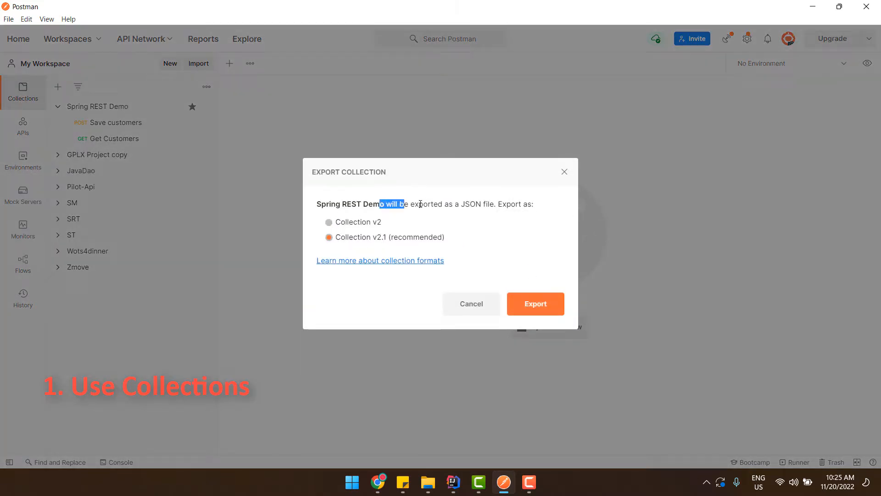
left_click_drag(420, 204, 495, 204)
left_click_drag(317, 204, 403, 204)
left_click(504, 221)
left_click(534, 305)
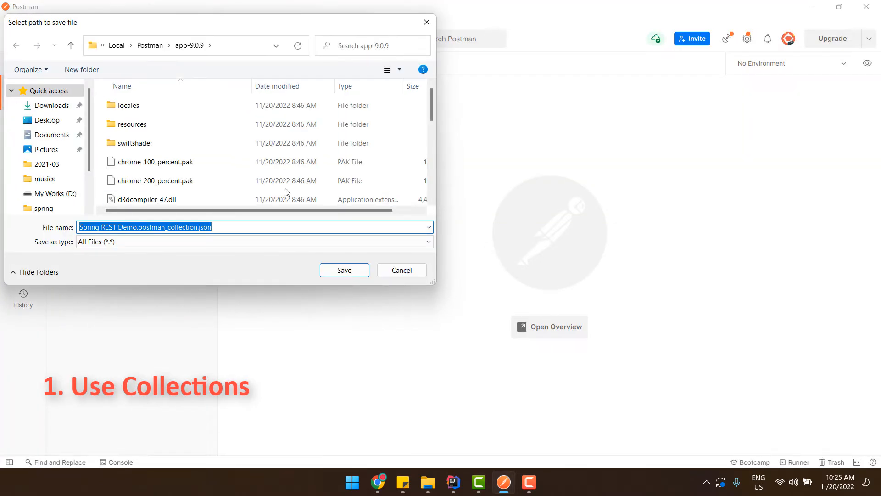
Save Spring REST Demo.postman_collection.json to the Desktop and minimize Postman to see it
scroll(55, 177, "down", 2)
scroll(57, 181, "up", 2)
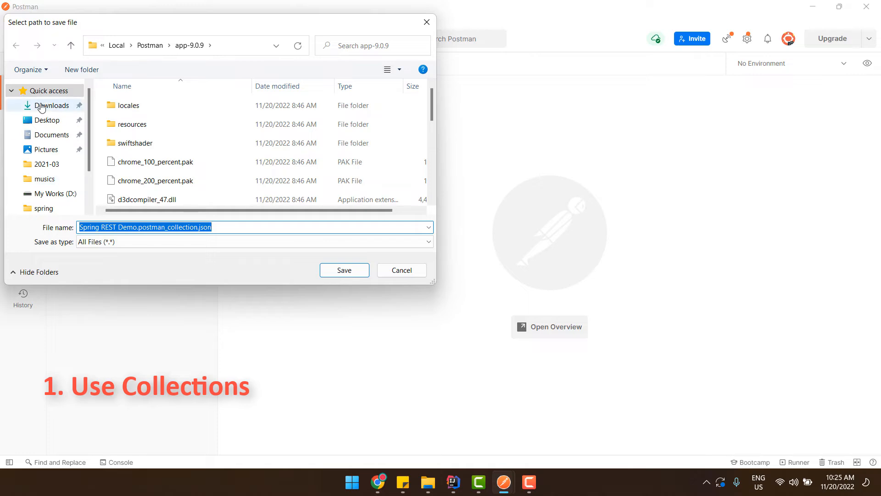
left_click(44, 120)
left_click(344, 271)
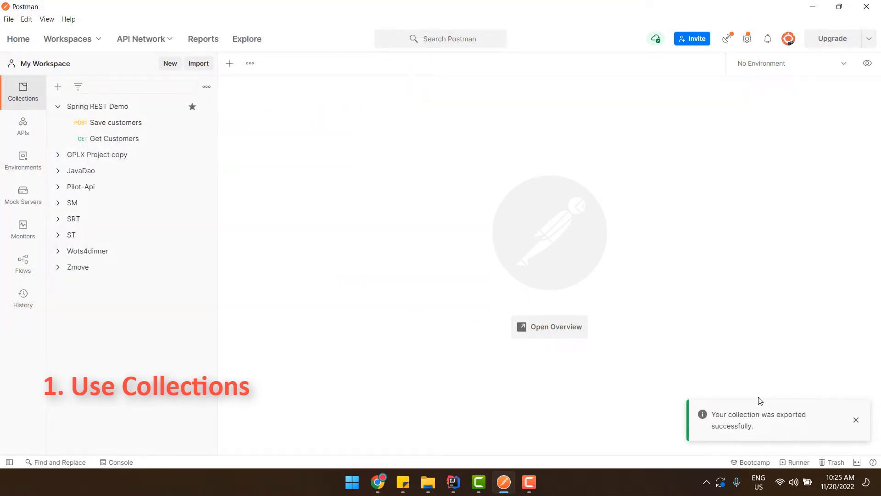
left_click(880, 485)
left_click(880, 484)
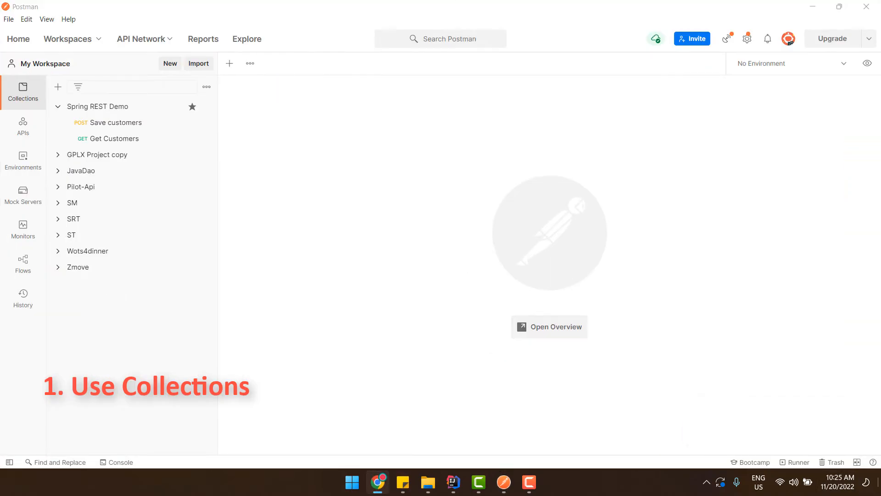
left_click(880, 484)
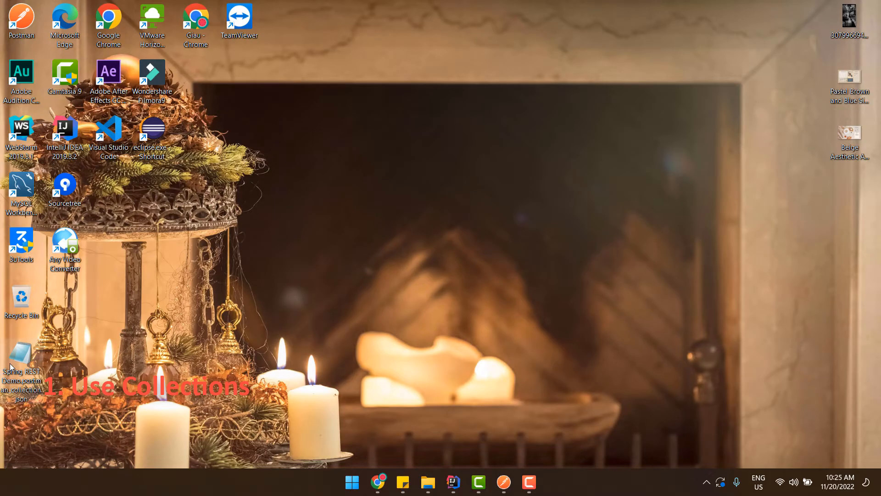
key("Return")
left_click(555, 205)
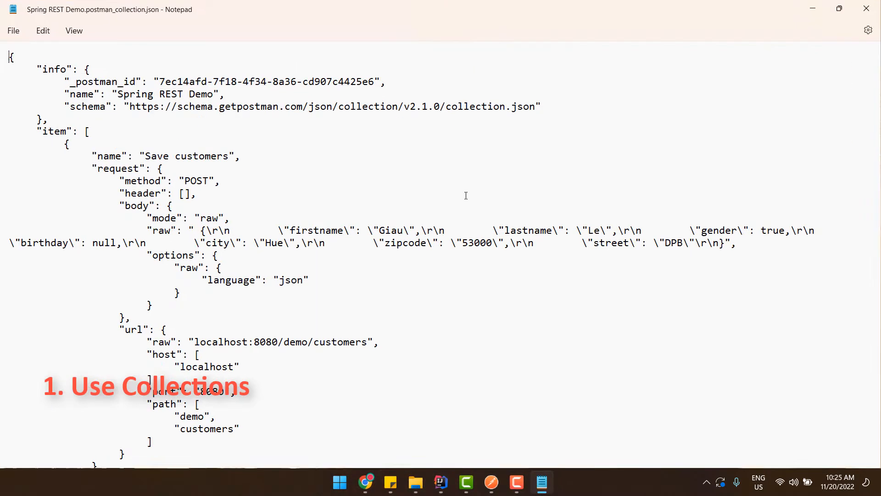
left_click_drag(49, 61, 90, 132)
left_click(115, 119)
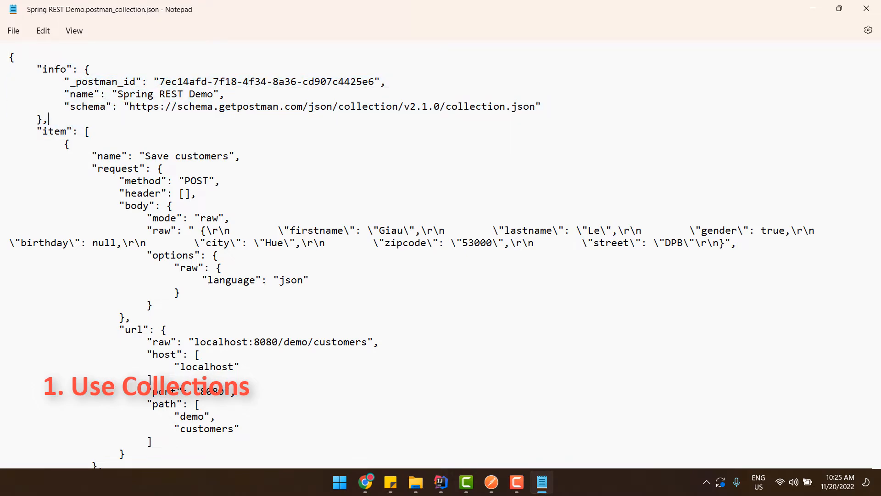
left_click_drag(119, 94, 194, 82)
left_click(161, 189)
scroll(207, 301, "down", 8)
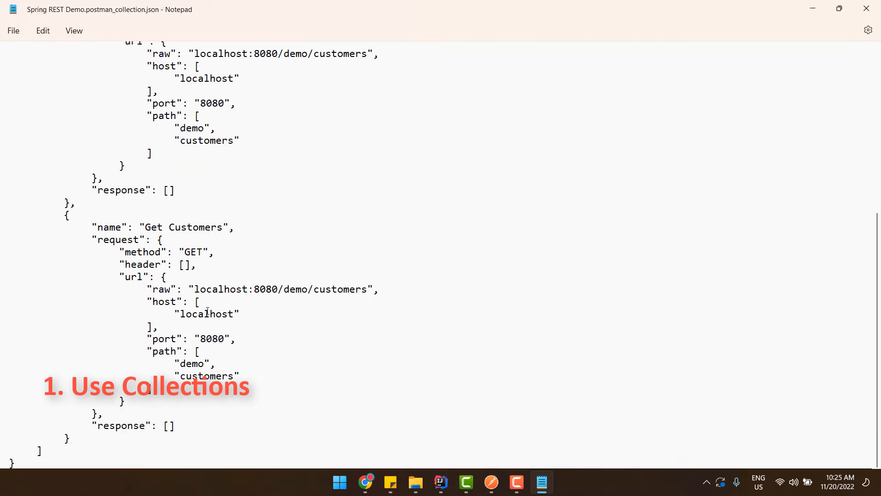
scroll(211, 308, "up", 4)
scroll(219, 303, "up", 3)
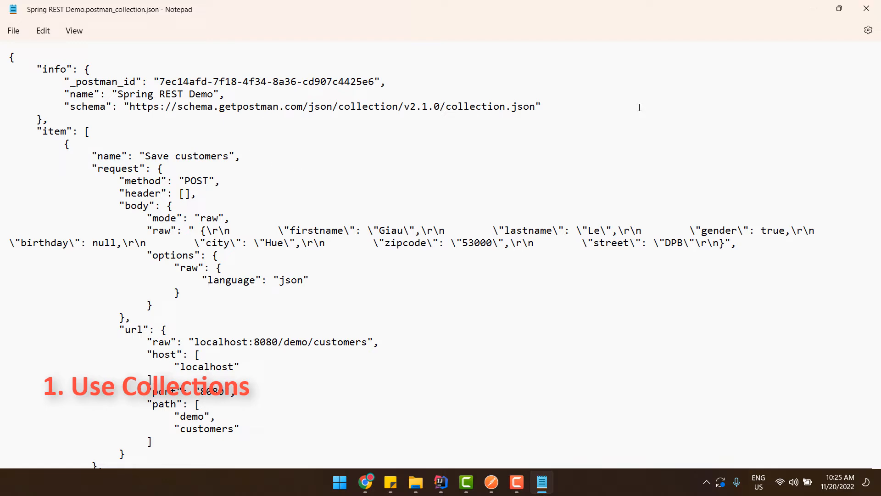
left_click(873, 10)
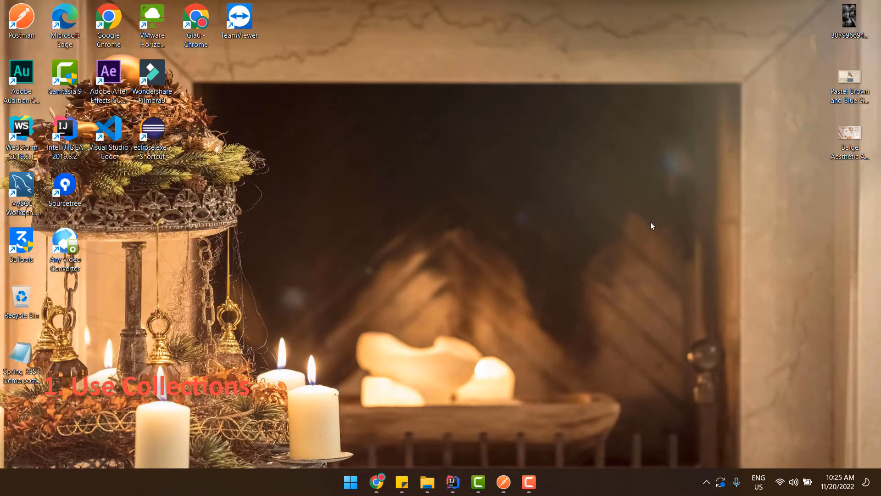
Delete the Spring REST Demo collection from Postman
left_click(503, 482)
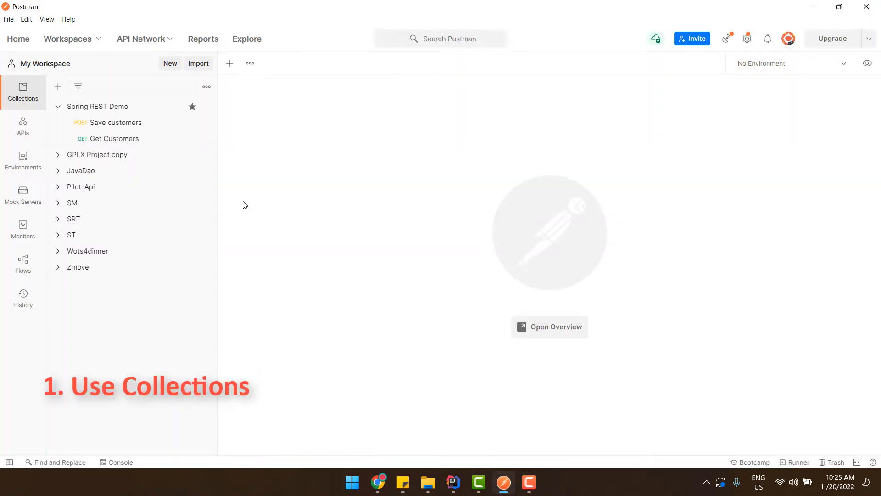
left_click(206, 109)
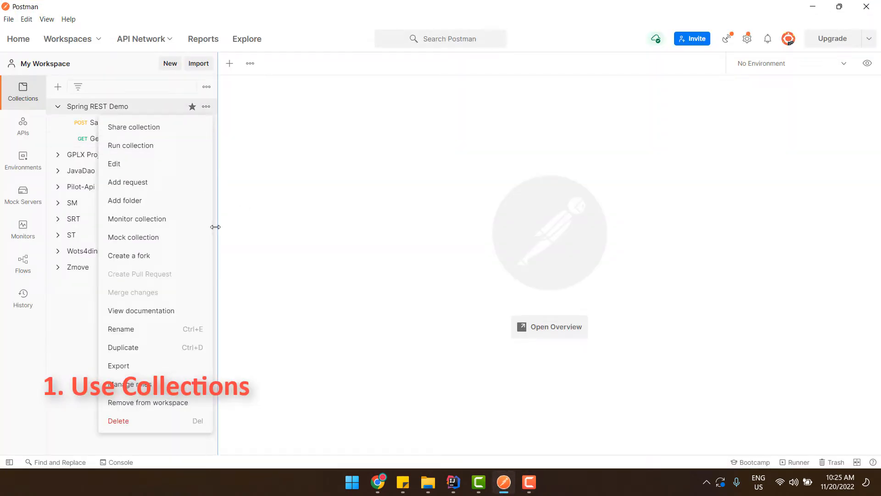
left_click(172, 421)
left_click(528, 290)
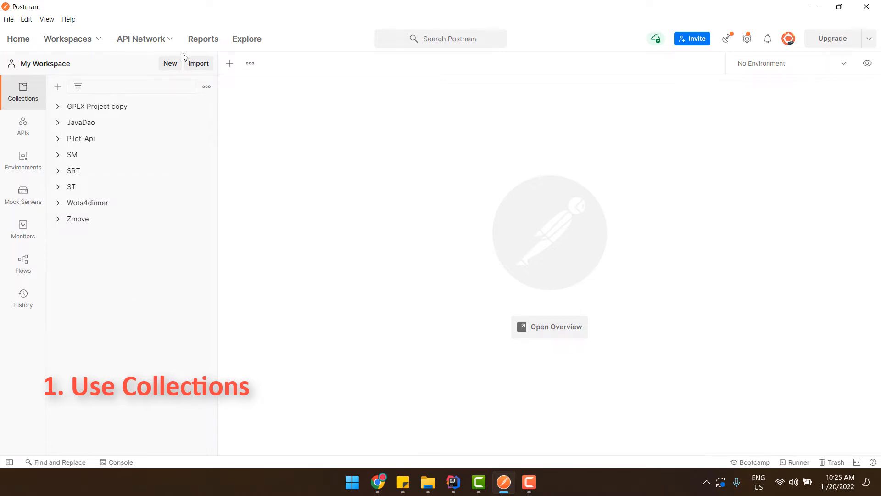
Import Spring REST Demo.postman_collection.json from the Desktop as a collection
left_click(204, 67)
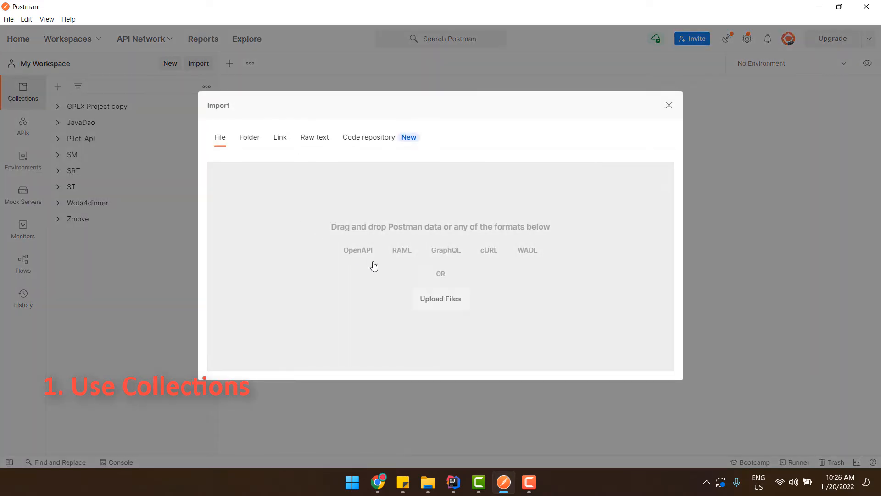
left_click(441, 300)
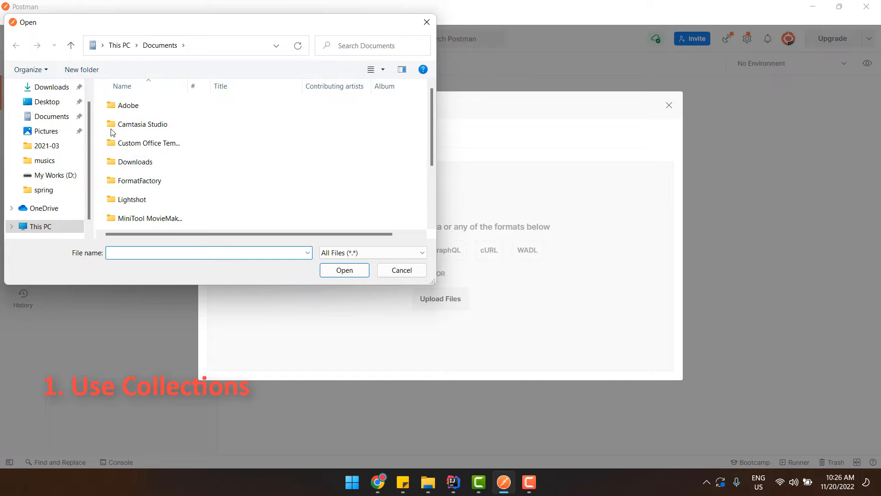
left_click(43, 102)
scroll(190, 184, "down", 5)
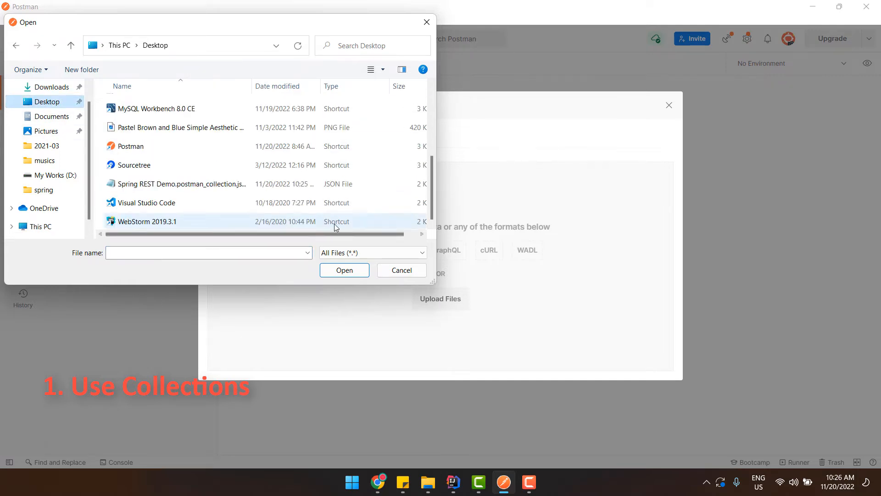
left_click(182, 186)
double_click(182, 186)
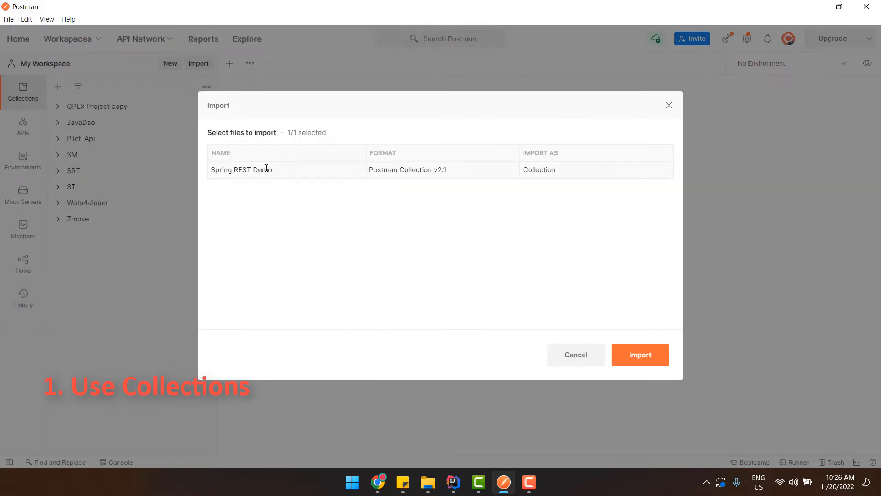
left_click_drag(272, 169, 211, 170)
left_click_drag(369, 170, 447, 169)
left_click_drag(211, 170, 272, 170)
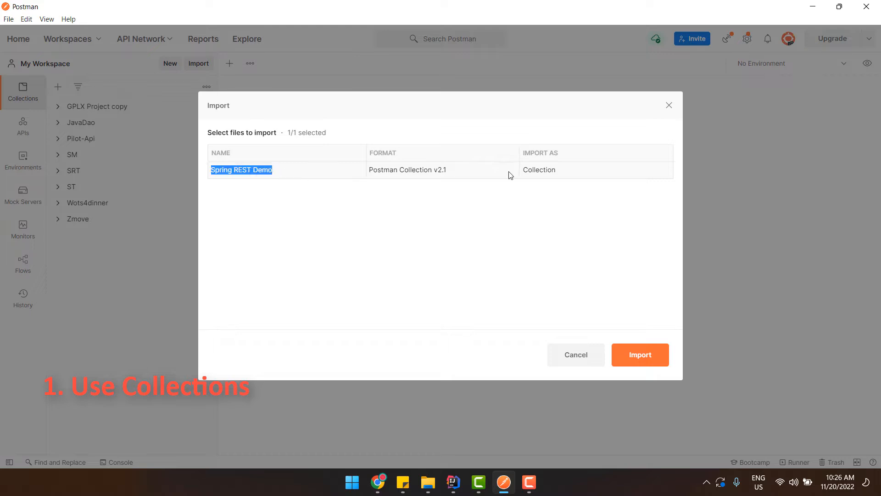
left_click(566, 176)
left_click(665, 362)
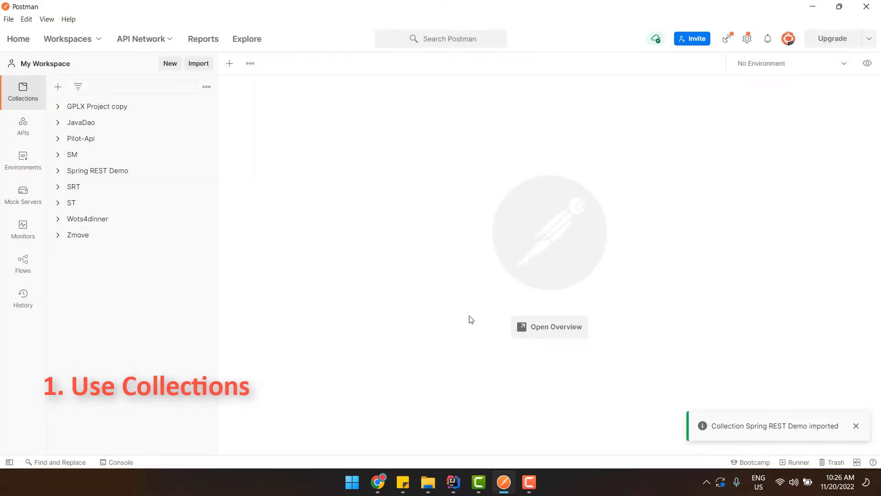
Send the re-imported Get Customers request and confirm the customer data returns 200 OK
left_click(98, 172)
left_click(141, 189)
left_click(127, 203)
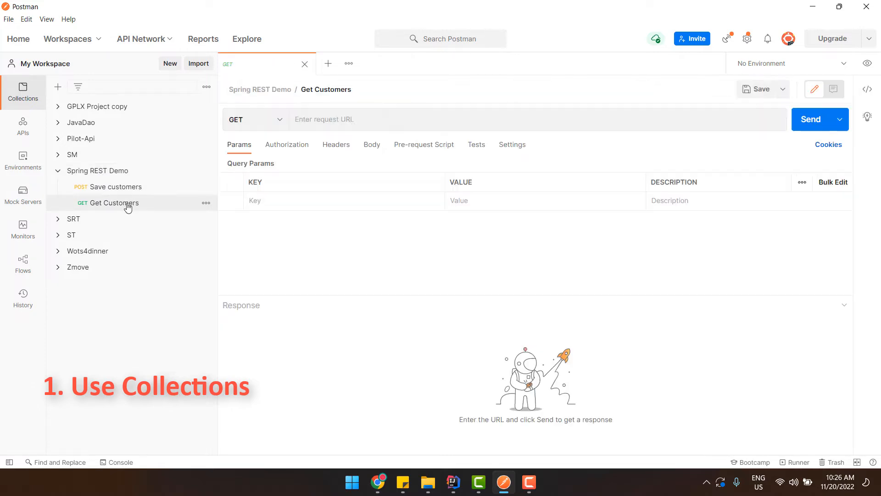
left_click(795, 129)
left_click(344, 374)
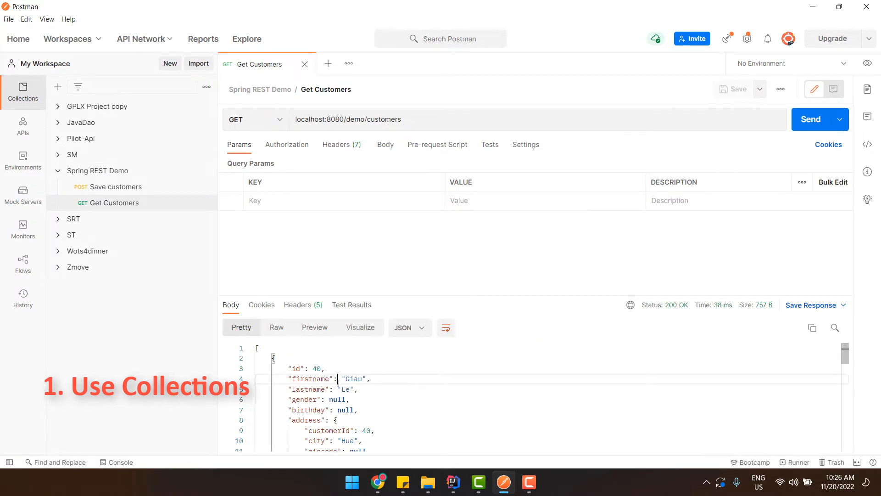
left_click(483, 424)
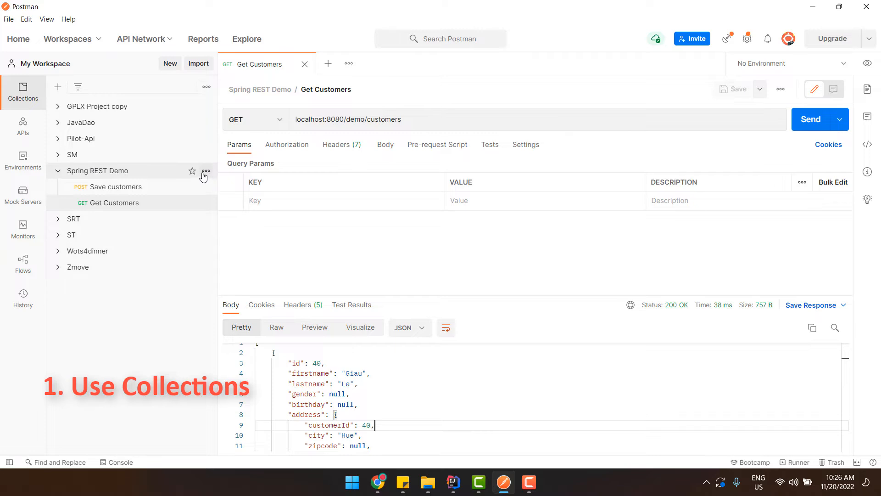
Star Spring REST Demo so it stays first, and close all open tabs
left_click(193, 172)
left_click(113, 113)
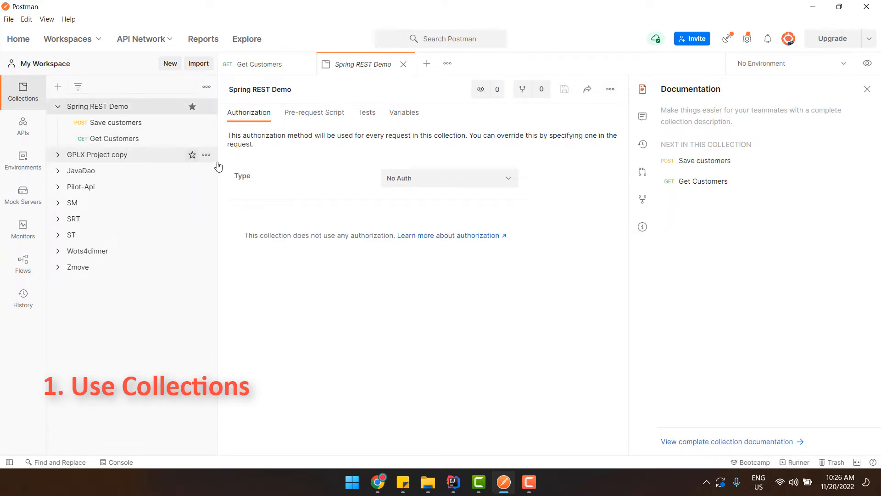
left_click(404, 65)
left_click(305, 64)
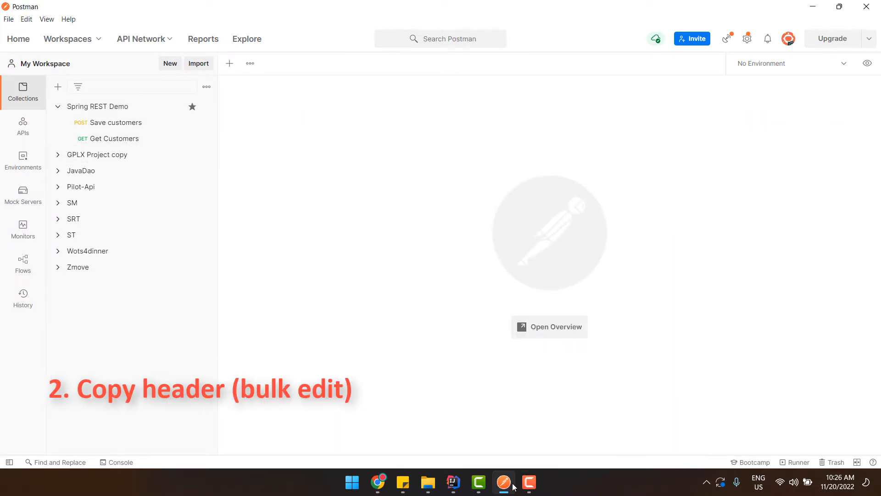
Check the copy-headers item on the sticky note, then return to Postman
left_click(402, 485)
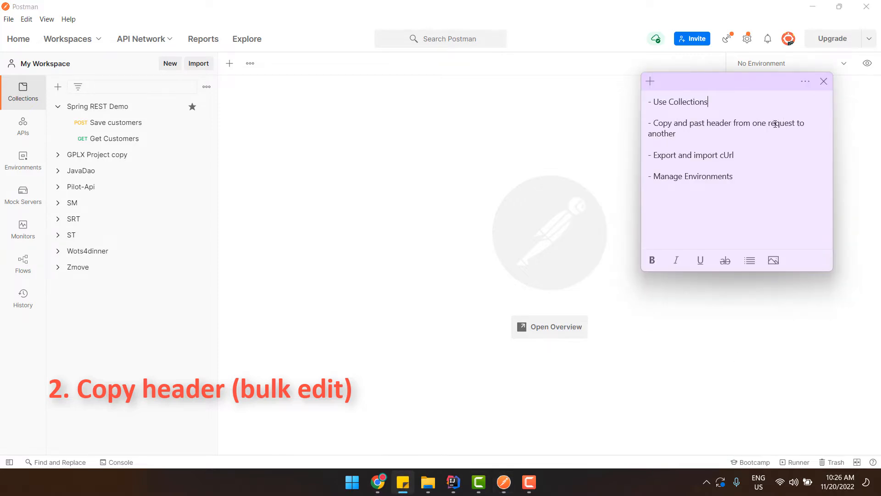
left_click_drag(685, 132, 660, 122)
left_click(734, 141)
left_click(462, 170)
Add a Content-Type header with value application/json to Get Customers
left_click(99, 140)
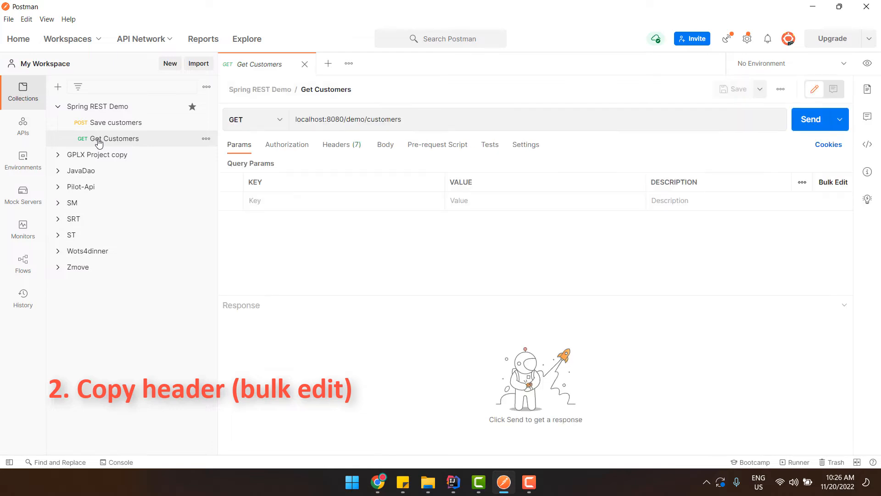
left_click(338, 144)
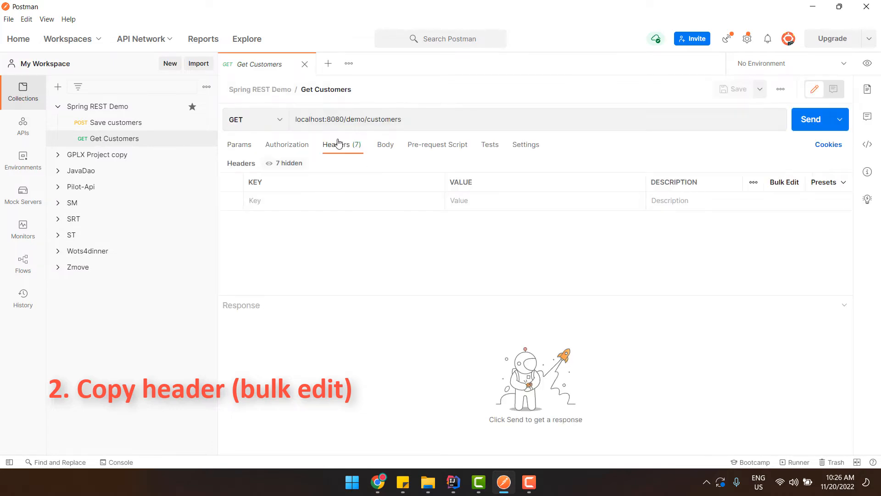
left_click(311, 200)
scroll(386, 273, "down", 10)
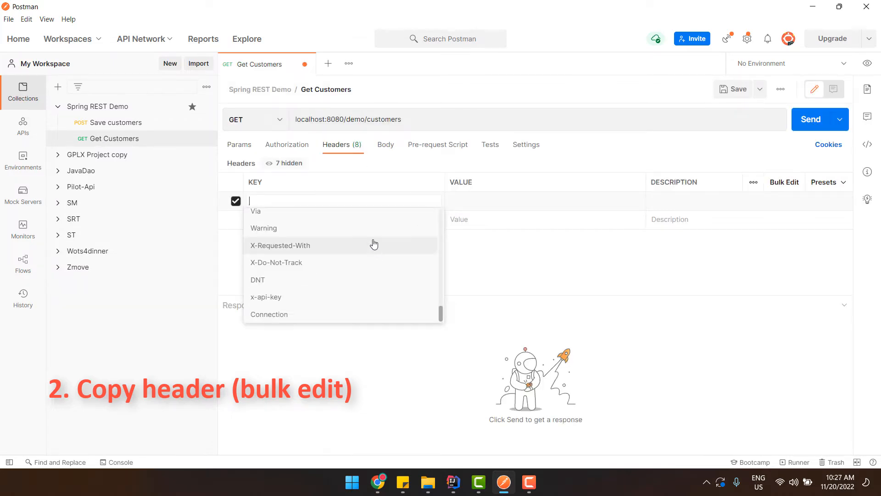
type("conten")
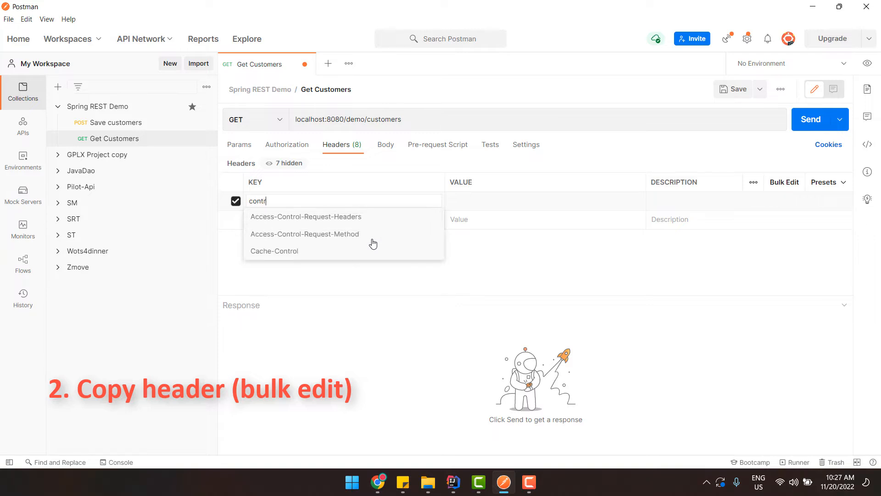
left_click(352, 269)
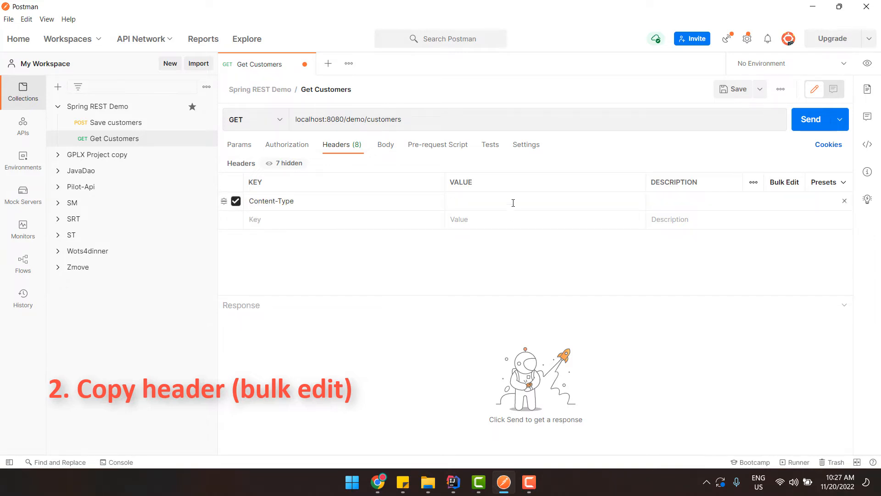
left_click(510, 201)
type("ap")
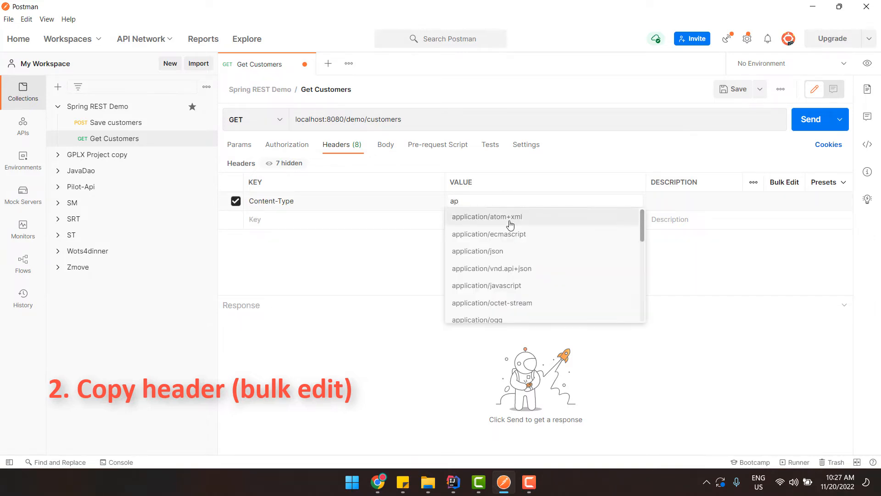
left_click(511, 253)
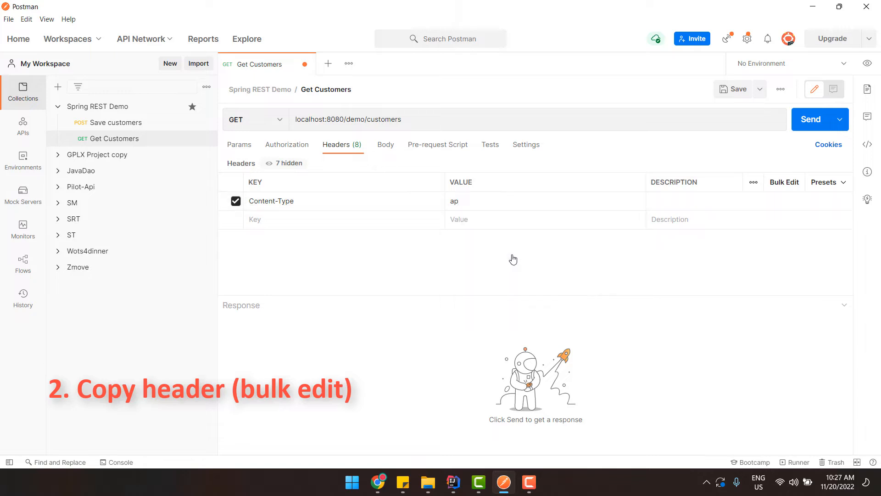
Add an Authorization header with value token
left_click(288, 220)
type("au")
key("Down")
key("Return")
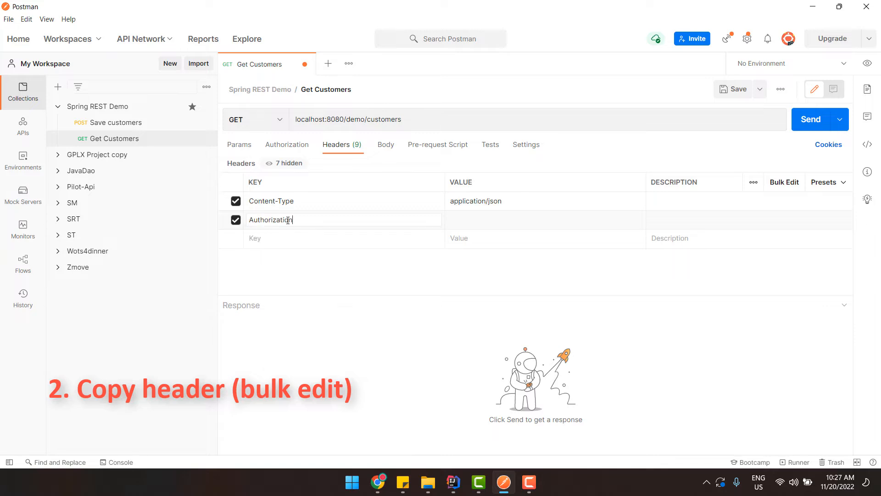
type("token")
left_click(435, 337)
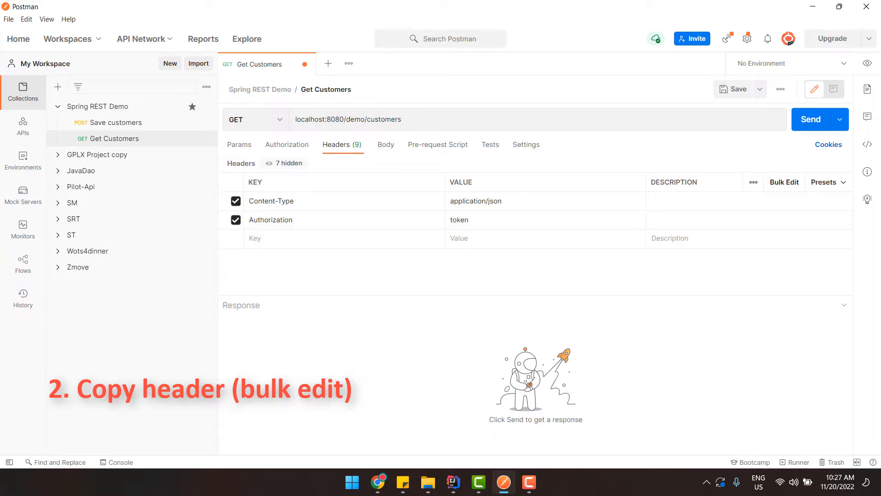
Preview Get Customers' headers in Bulk Edit, then return to the key-value table
left_click(783, 184)
key("ctrl+a")
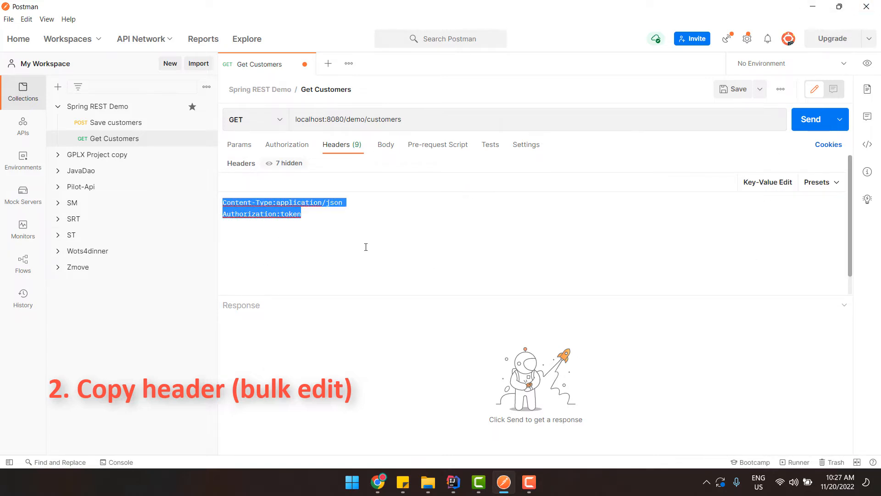
left_click(344, 215)
left_click(277, 146)
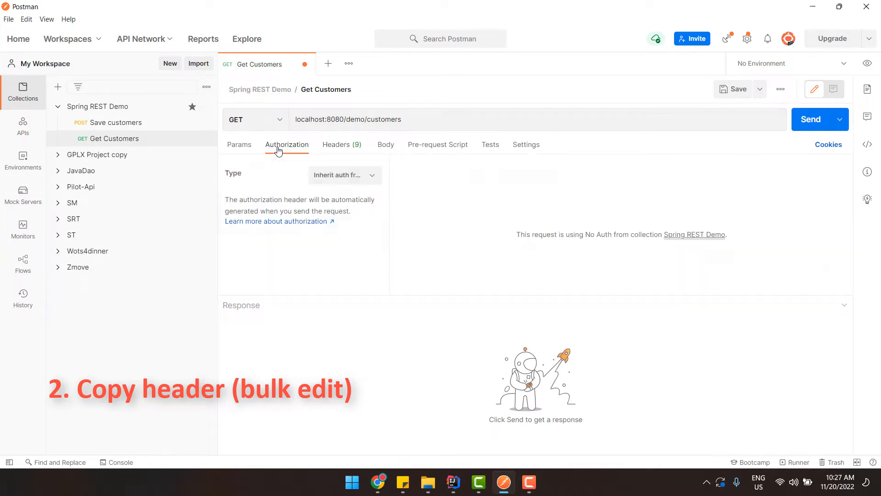
left_click(330, 147)
left_click(786, 183)
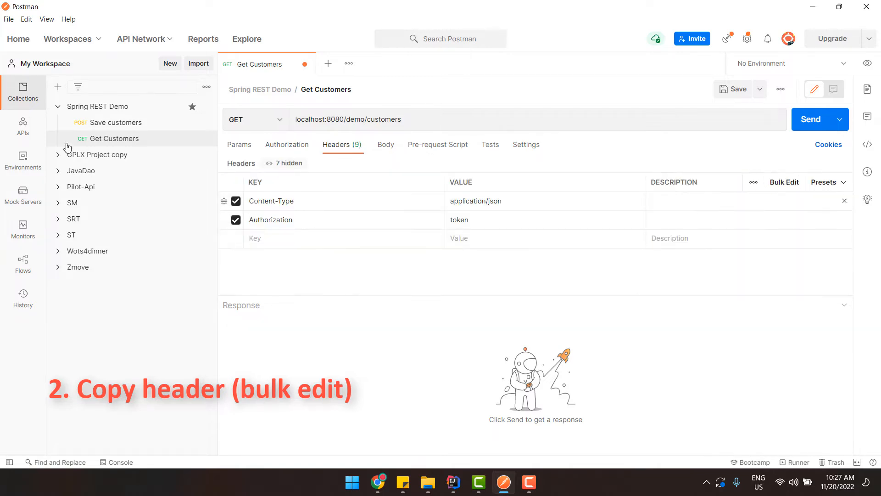
Add a Content-Type: application/json header to Save customers, copying the value from Get Customers
left_click(94, 123)
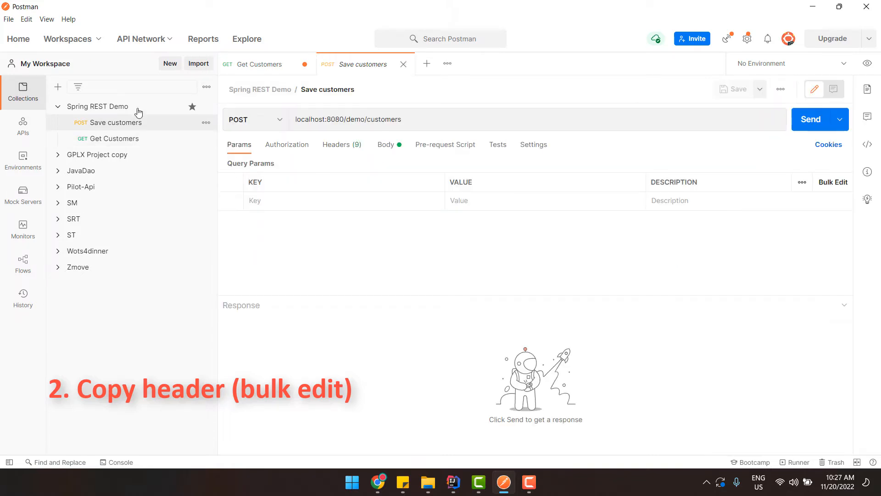
left_click(336, 145)
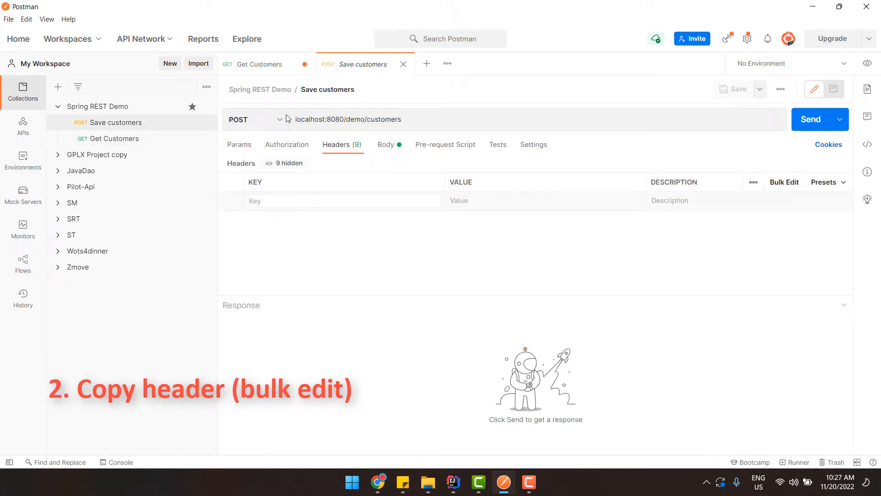
left_click(291, 200)
type("ap")
key("BackSpace")
type("con")
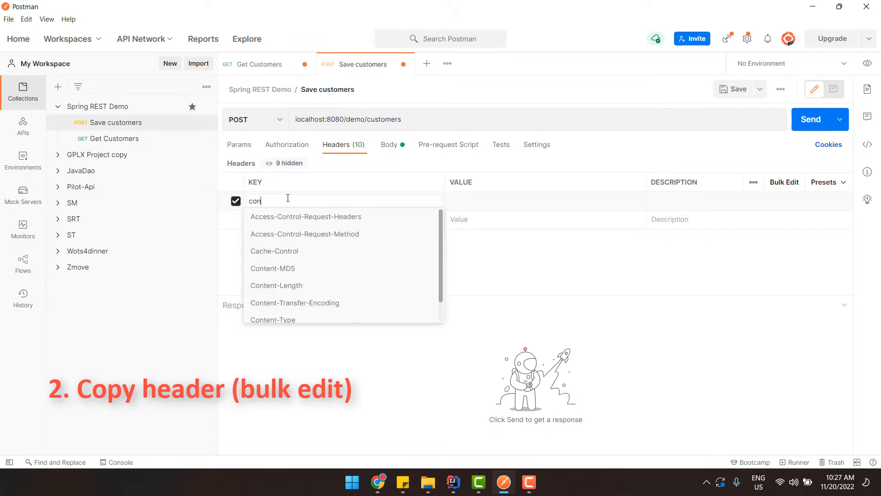
left_click(319, 320)
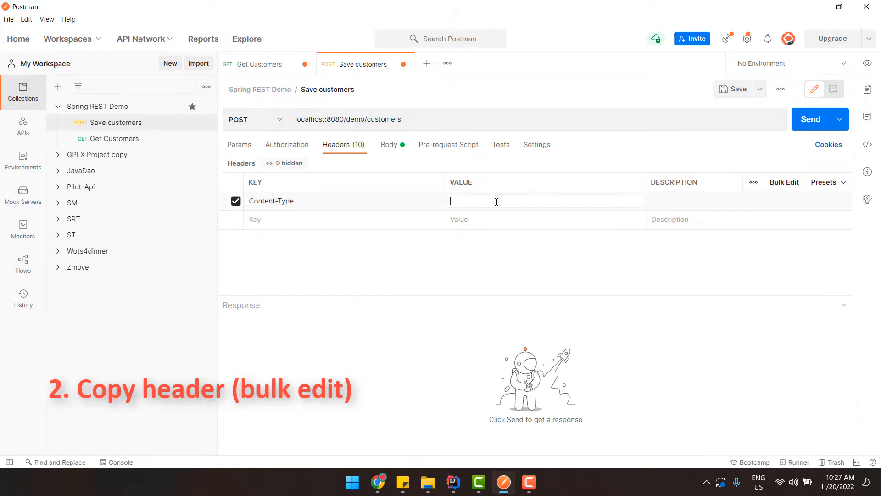
left_click(260, 64)
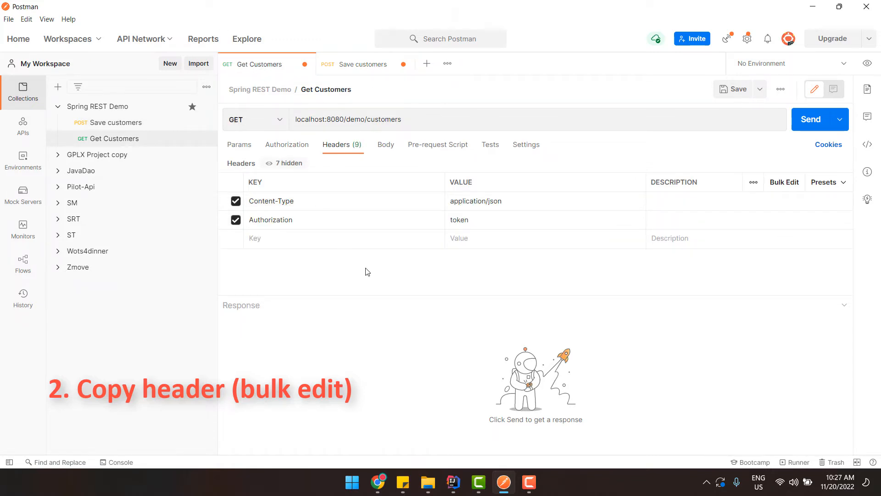
triple_click(472, 203)
key("ctrl+c")
left_click(364, 64)
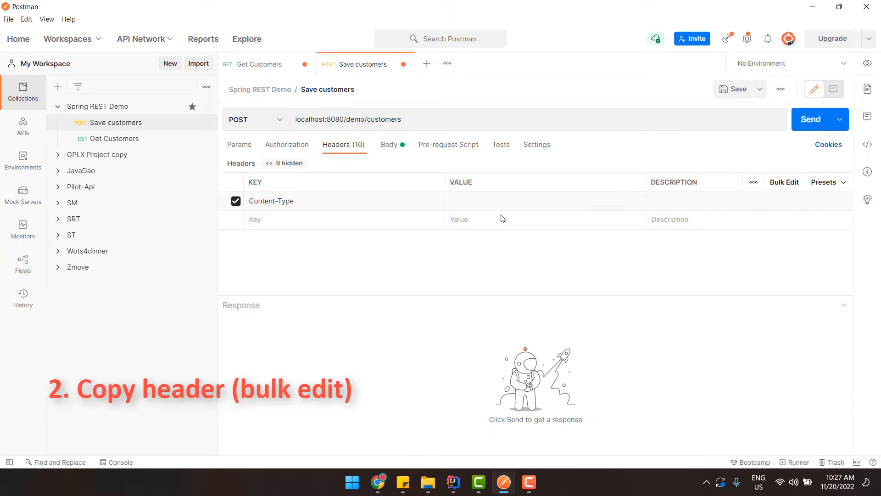
key("ctrl+v")
Remove stray characters after 'token' in Get Customers' Authorization value
left_click(250, 65)
left_click(335, 220)
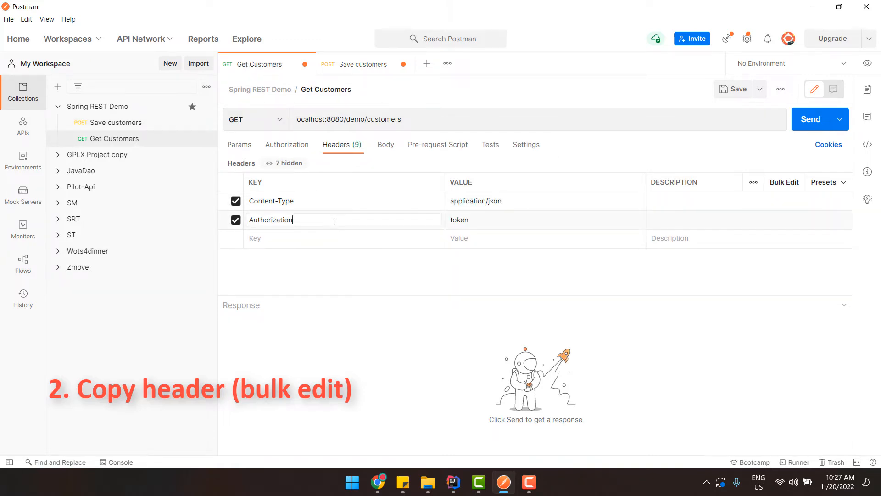
double_click(334, 220)
left_click(490, 220)
left_click_drag(494, 220, 467, 221)
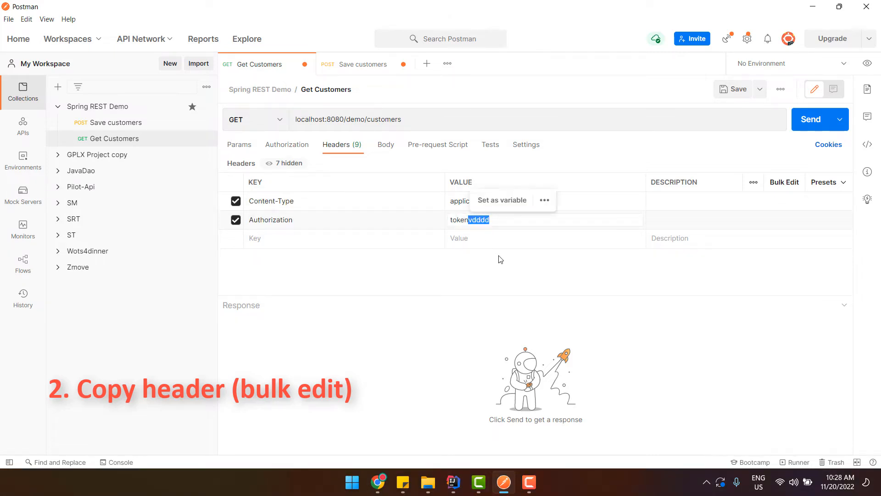
key("BackSpace")
Copy both header lines from Get Customers into Save customers via Bulk Edit
left_click(342, 65)
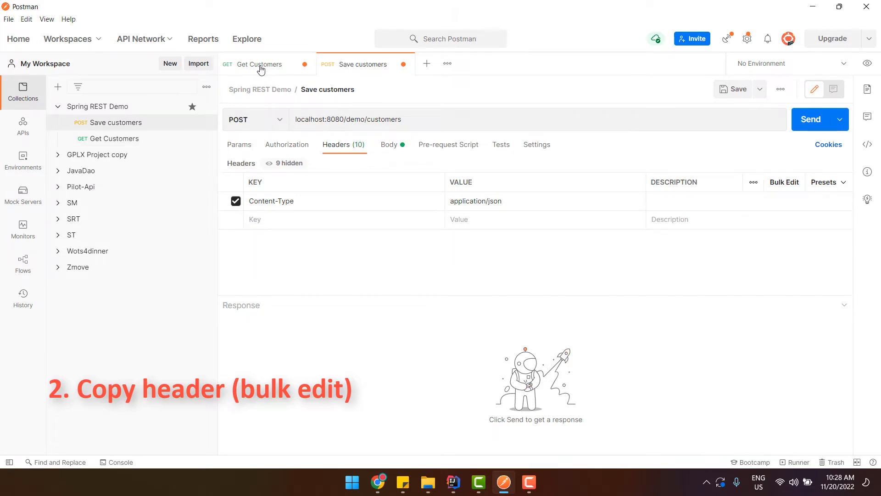
left_click(258, 68)
left_click(330, 72)
left_click(257, 69)
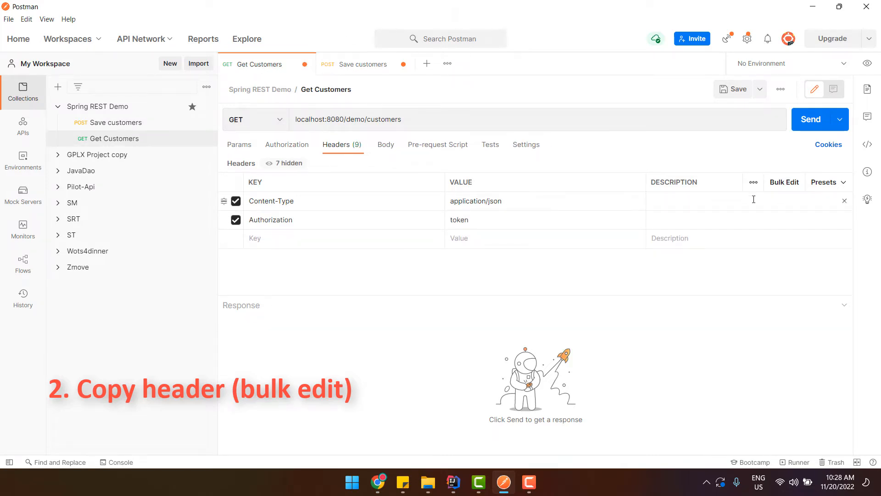
left_click(786, 183)
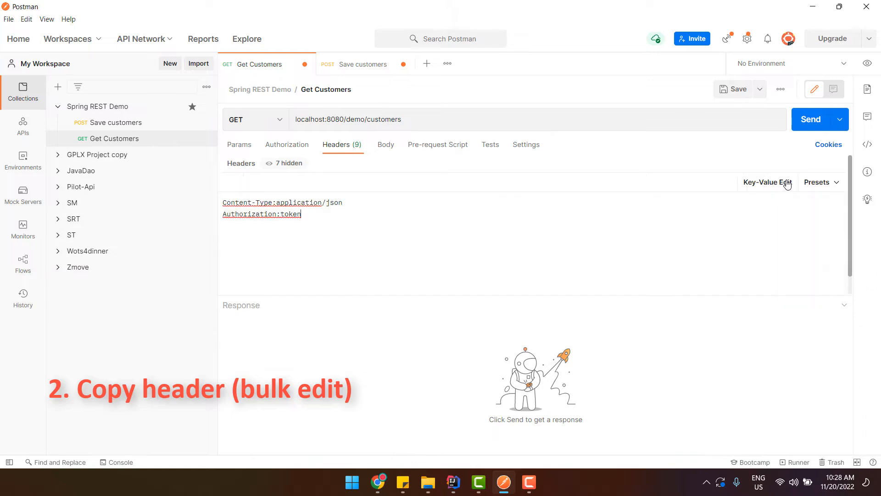
left_click_drag(310, 214, 191, 195)
key("ctrl+c")
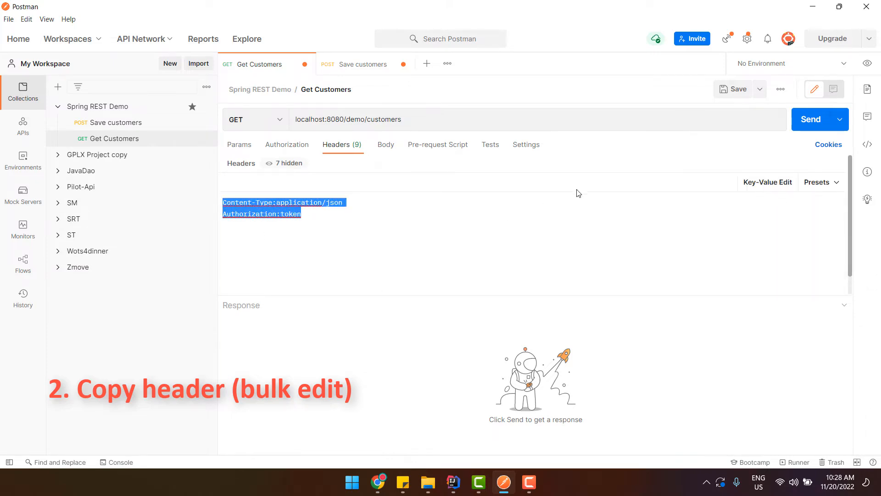
left_click(347, 69)
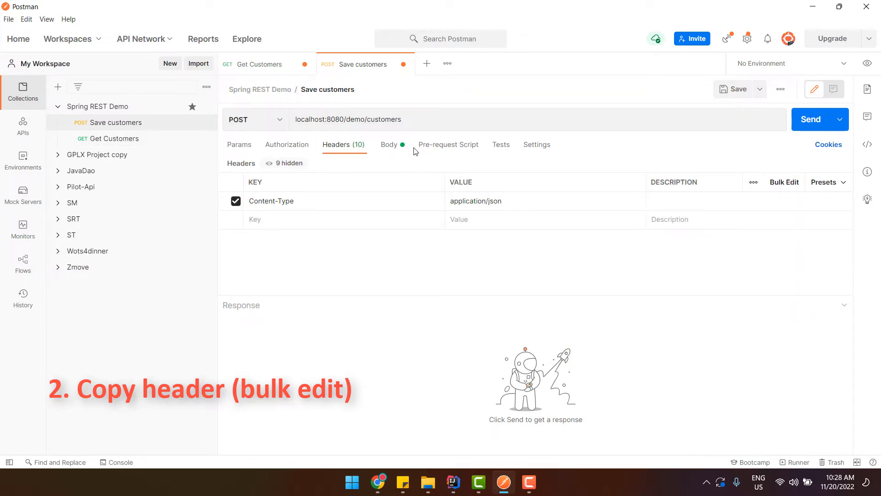
left_click(783, 182)
key("ctrl+a")
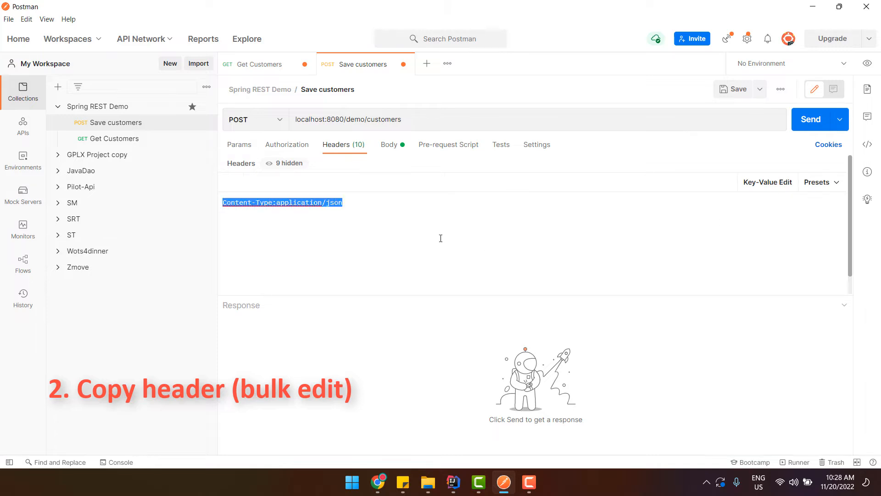
key("ctrl+v")
left_click(766, 189)
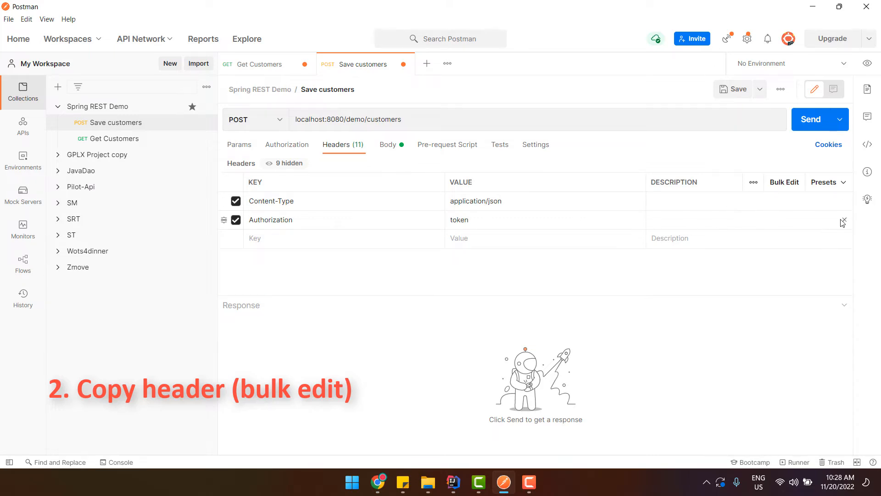
Delete the Authorization header from both Save customers and Get Customers
left_click(843, 220)
left_click(257, 67)
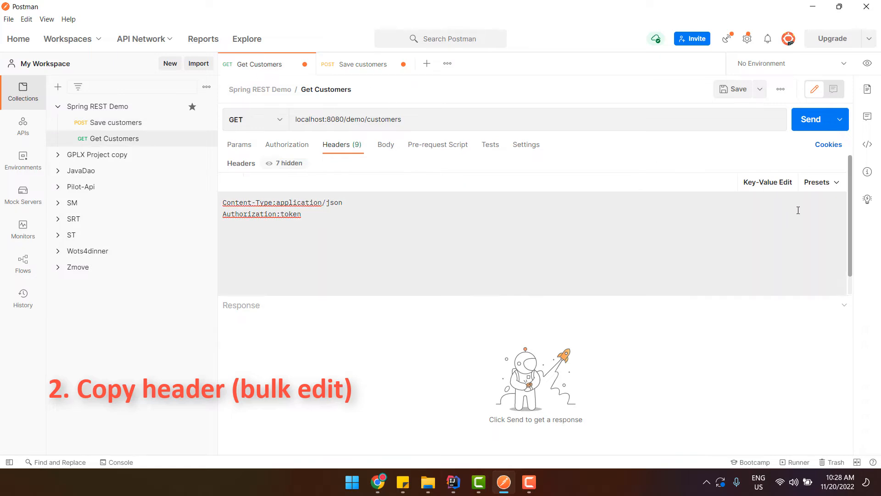
left_click(758, 184)
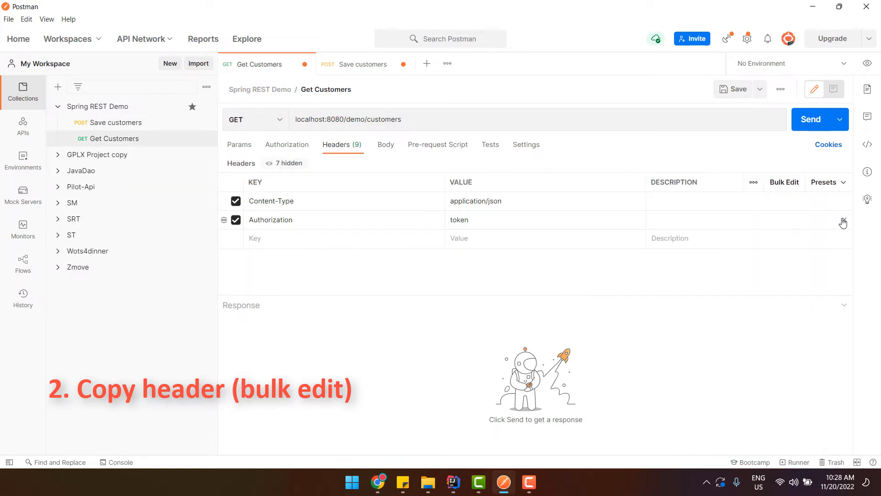
left_click(845, 220)
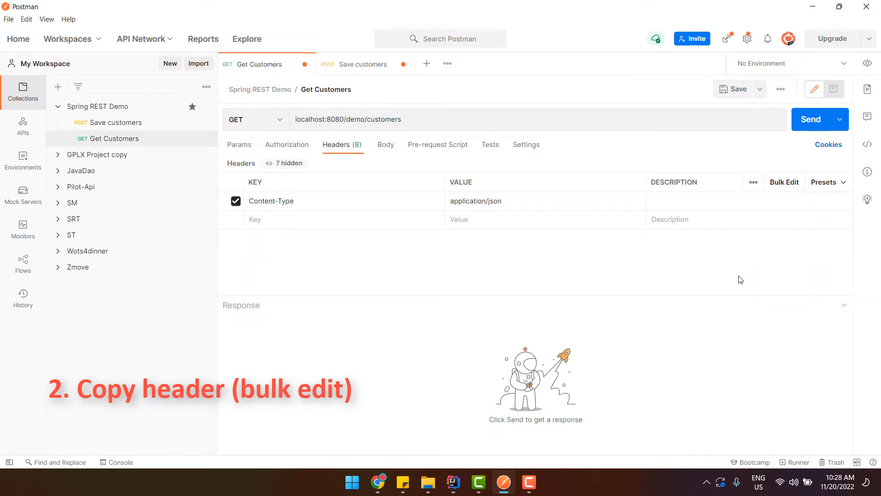
left_click(343, 65)
left_click(262, 63)
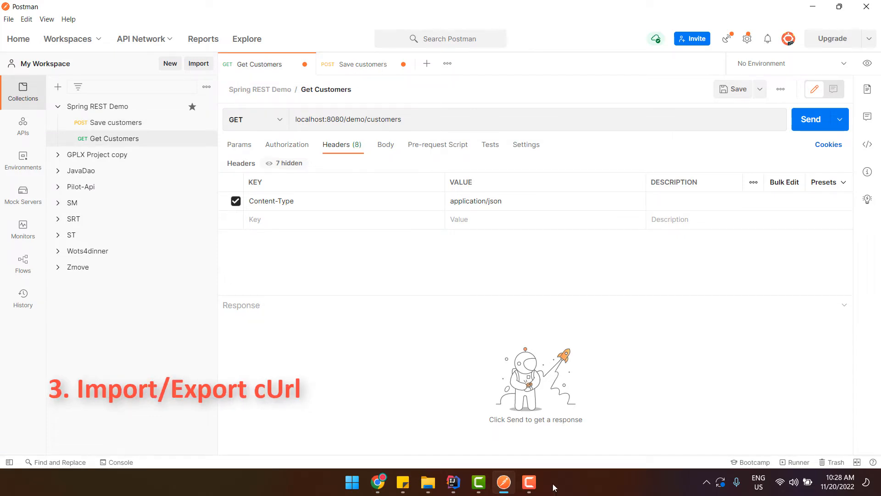
Highlight the 'Export and import cUrl' topic line in the sticky note
left_click(403, 482)
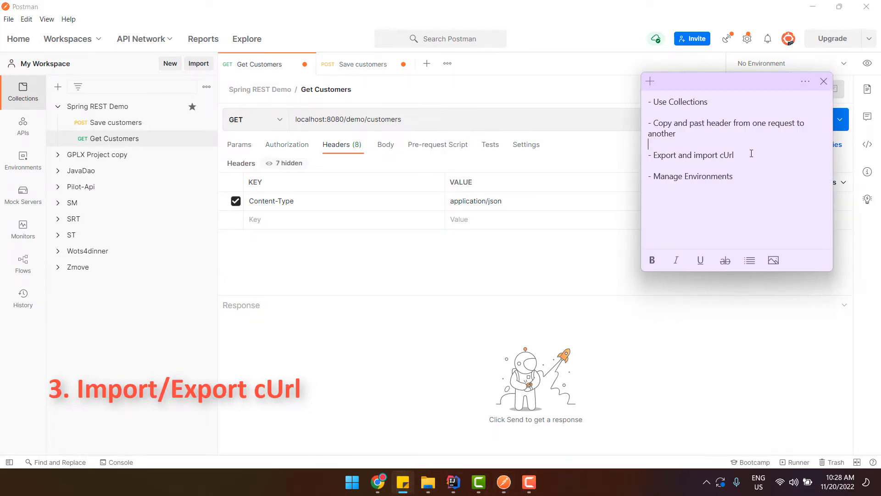
left_click_drag(751, 154, 617, 155)
left_click(785, 158)
left_click_drag(785, 158, 643, 157)
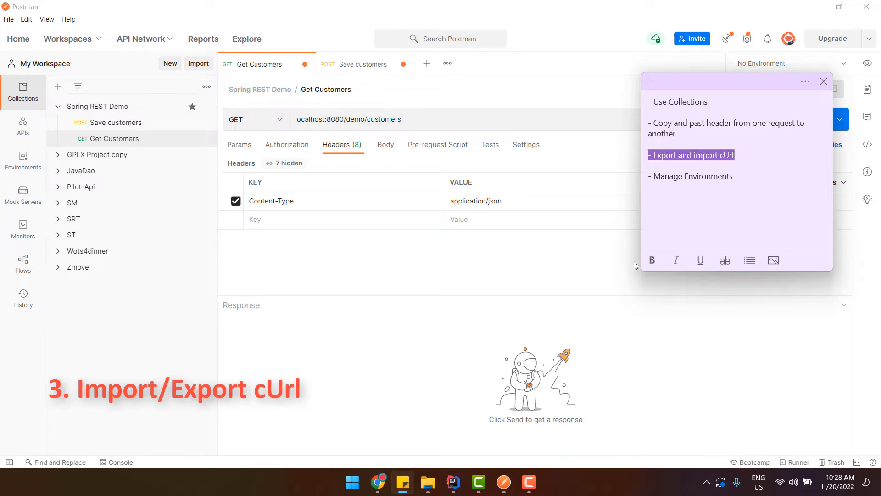
left_click(667, 344)
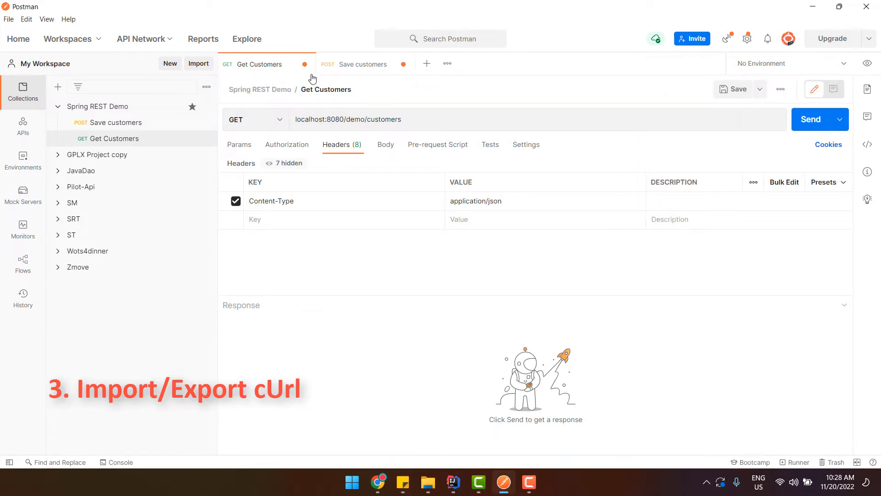
Open the Save customers request and review its JSON body and request URL
left_click(369, 66)
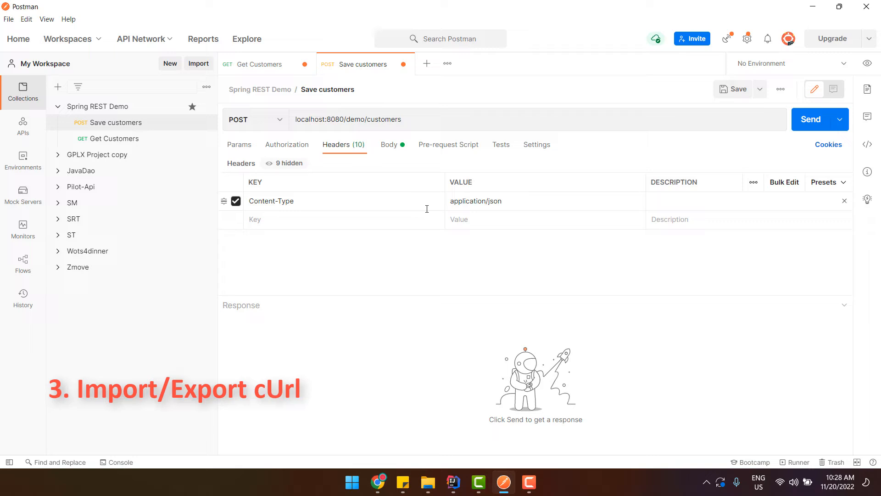
left_click(394, 145)
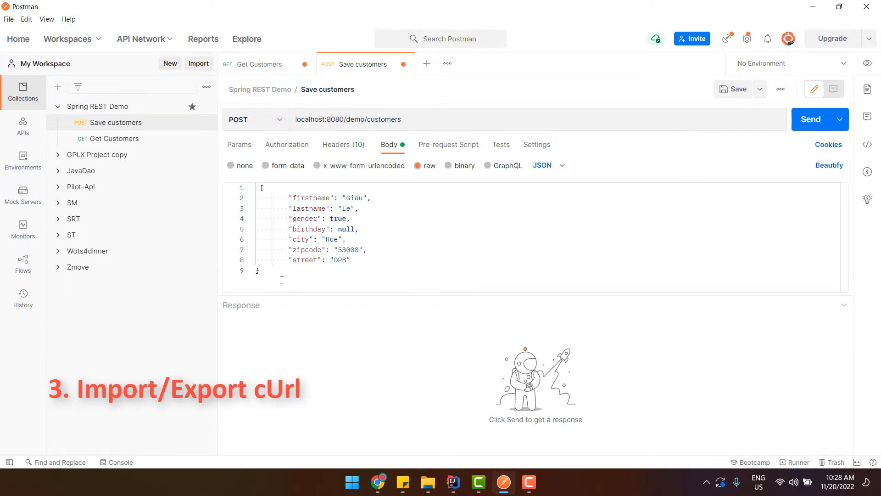
left_click_drag(282, 280, 256, 188)
left_click(321, 275)
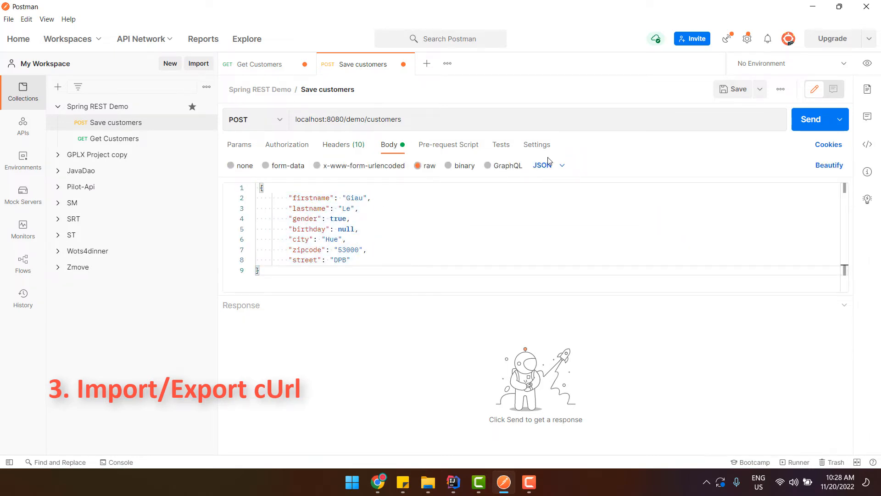
left_click_drag(403, 120, 295, 118)
left_click(476, 248)
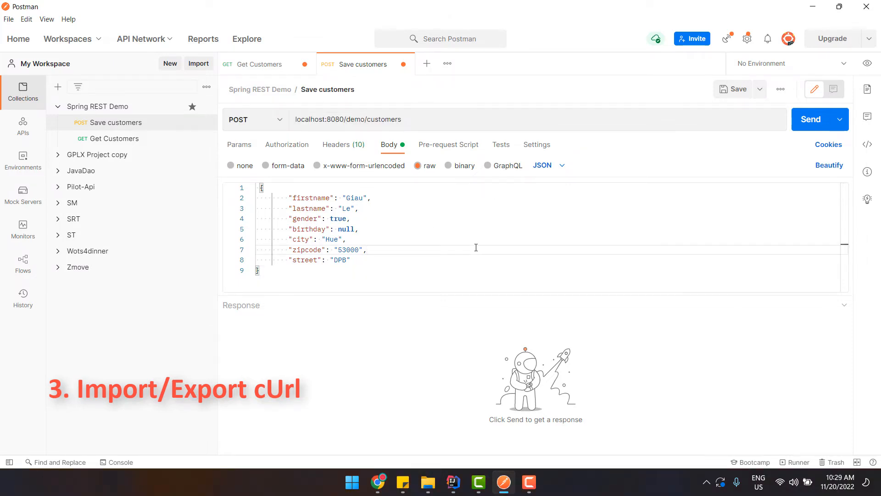
Copy the cURL code snippet for Save customers, then close it, keeping its changes
left_click(868, 146)
left_click(702, 112)
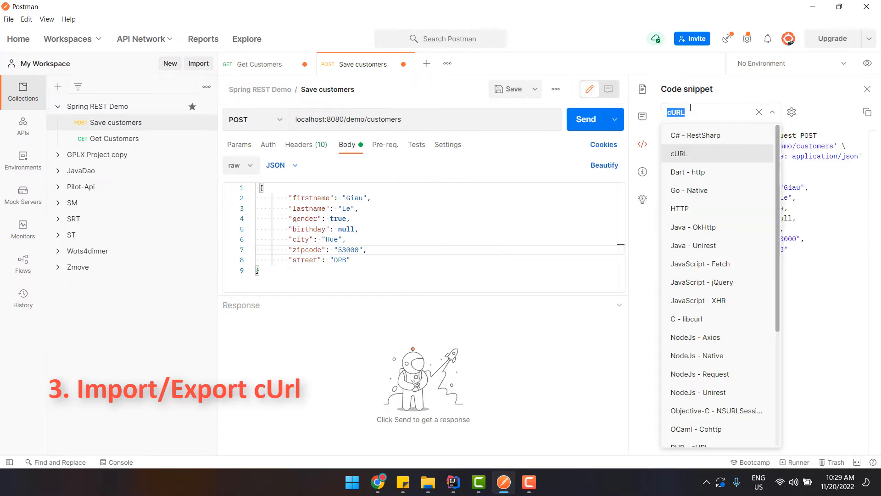
left_click(679, 154)
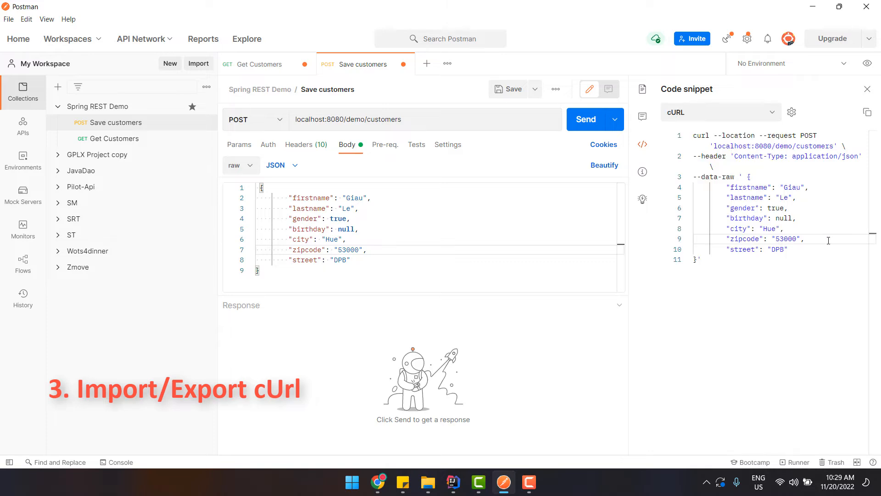
left_click(732, 274)
left_click_drag(733, 274, 655, 137)
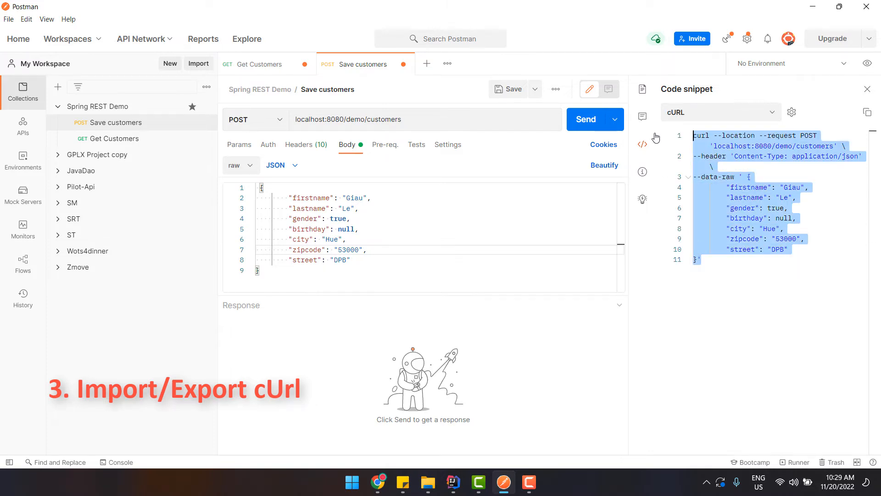
left_click(796, 271)
left_click_drag(793, 271, 655, 131)
left_click(403, 65)
left_click(526, 330)
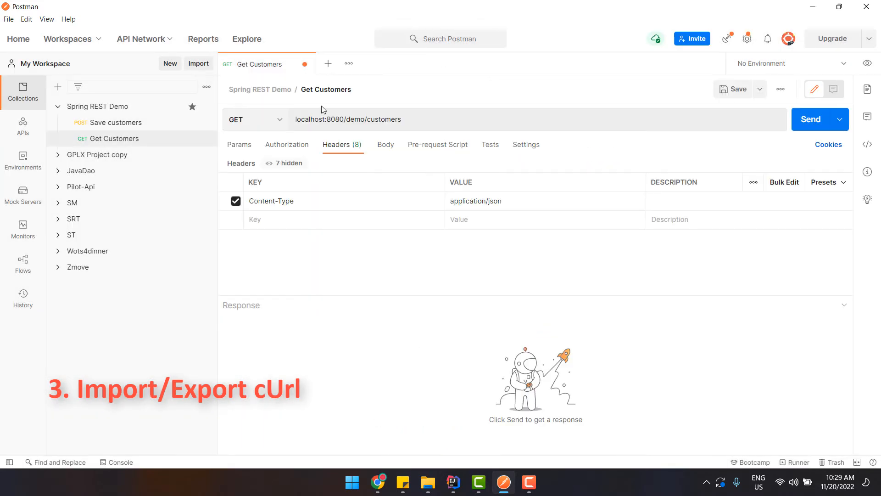
Close Get Customers keeping its changes, and paste the cURL command into Import's raw text
left_click(304, 64)
left_click(536, 320)
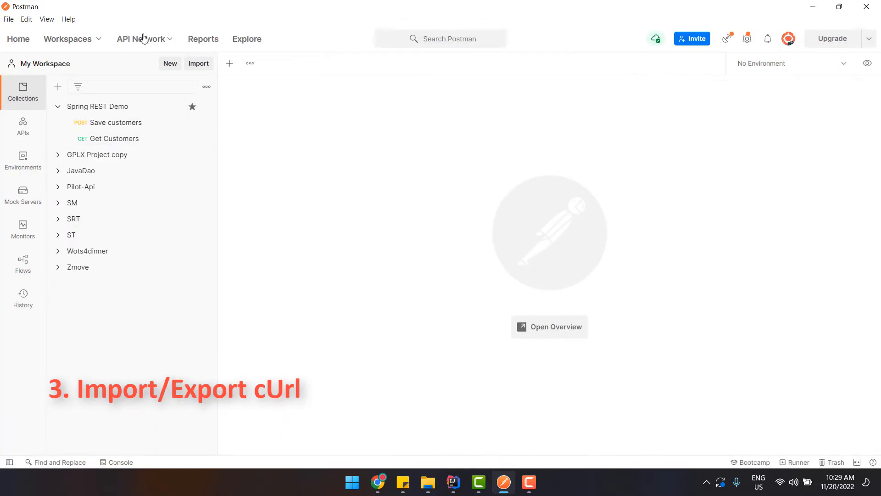
left_click(199, 63)
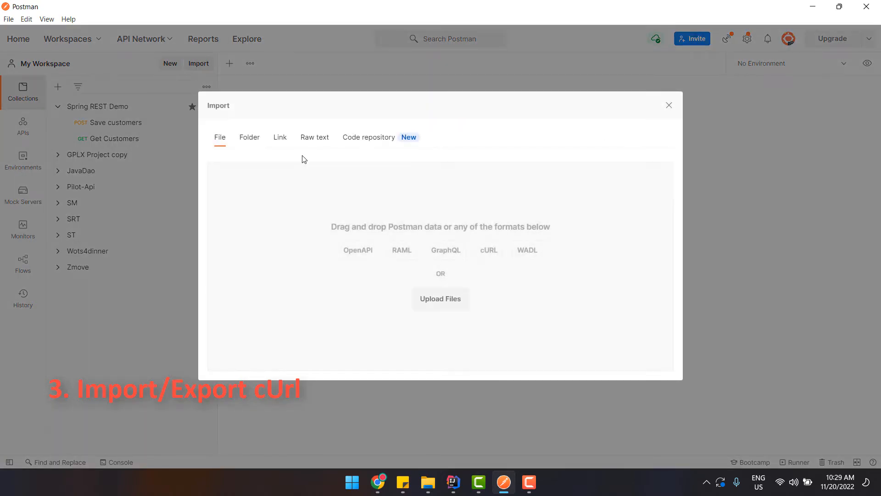
left_click(308, 144)
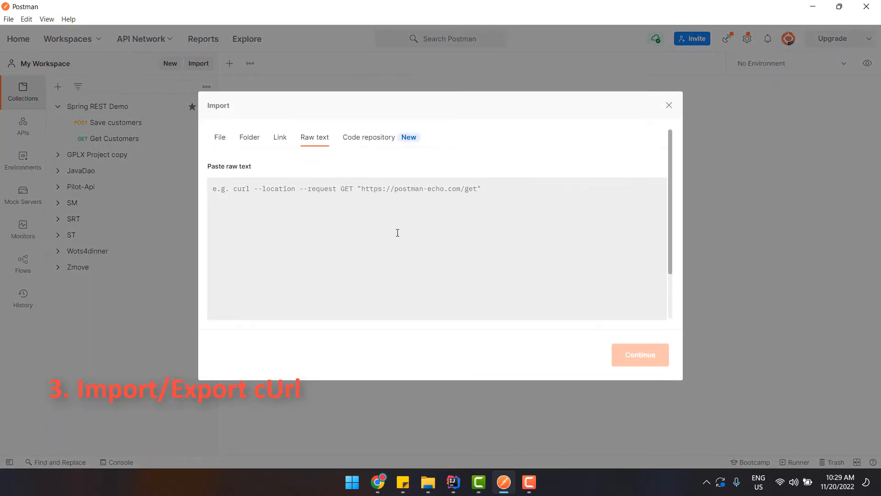
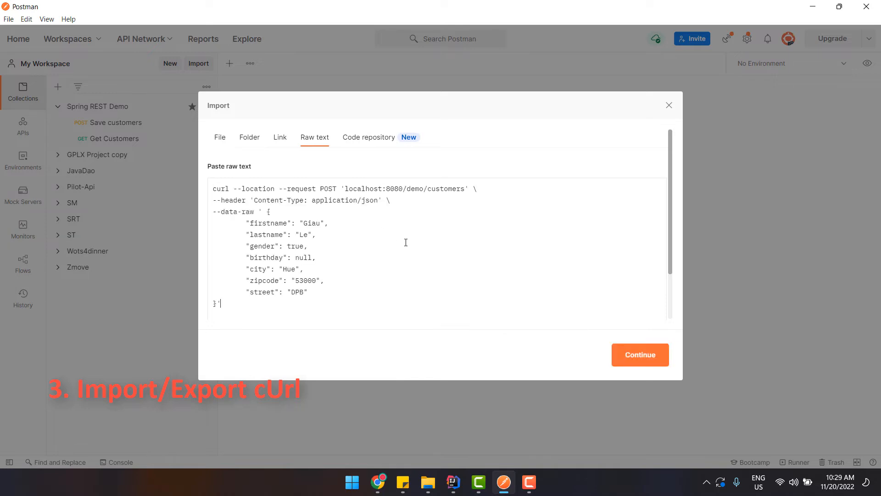
Import the pasted cURL as a new POST request and check its JSON body
left_click(629, 360)
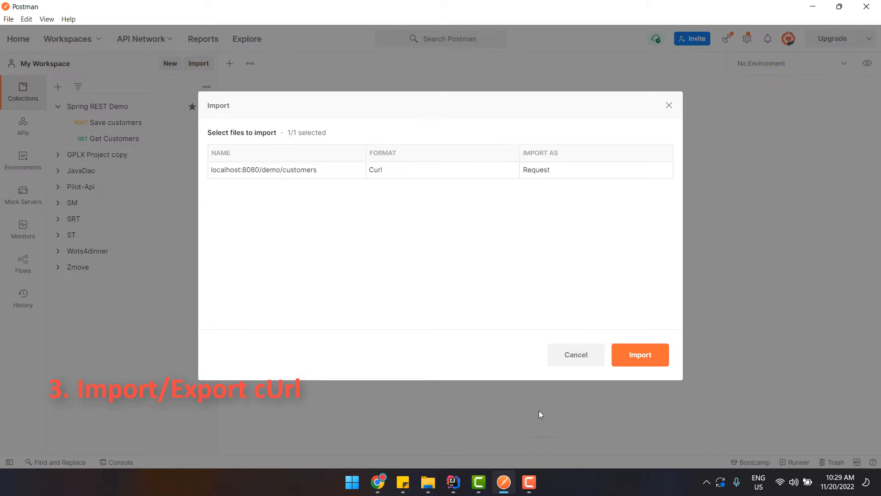
left_click_drag(229, 177, 333, 173)
left_click(412, 180)
left_click(619, 364)
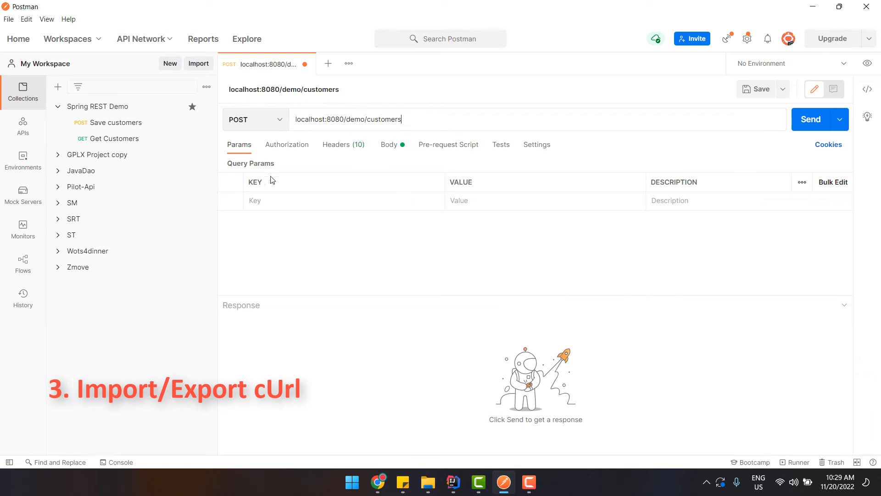
left_click(397, 149)
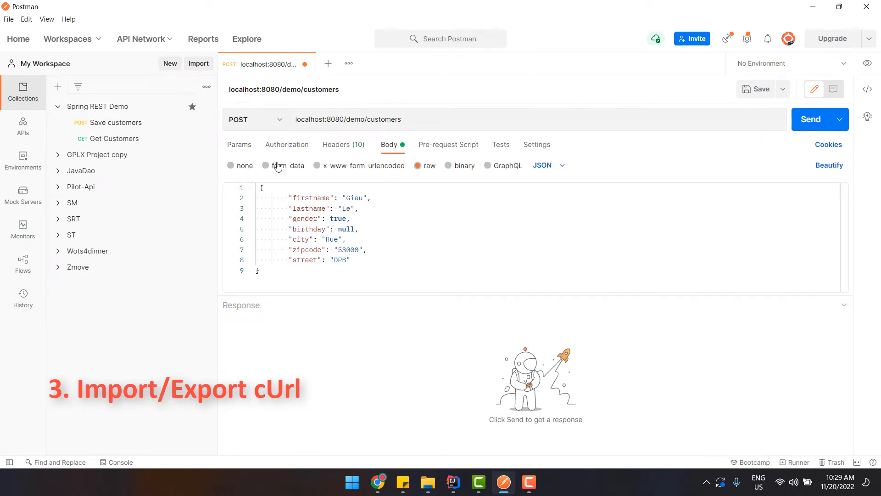
left_click(396, 268)
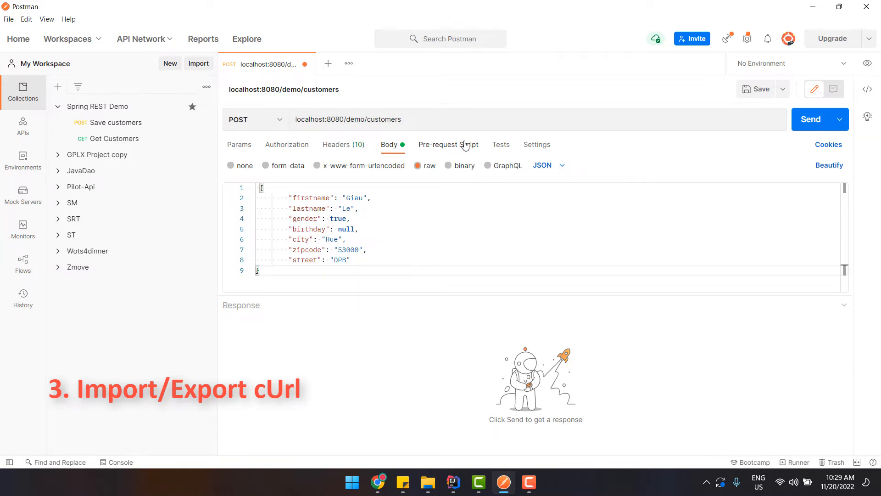
Discard the imported request and highlight the Manage Environments topic in the sticky note
left_click(305, 64)
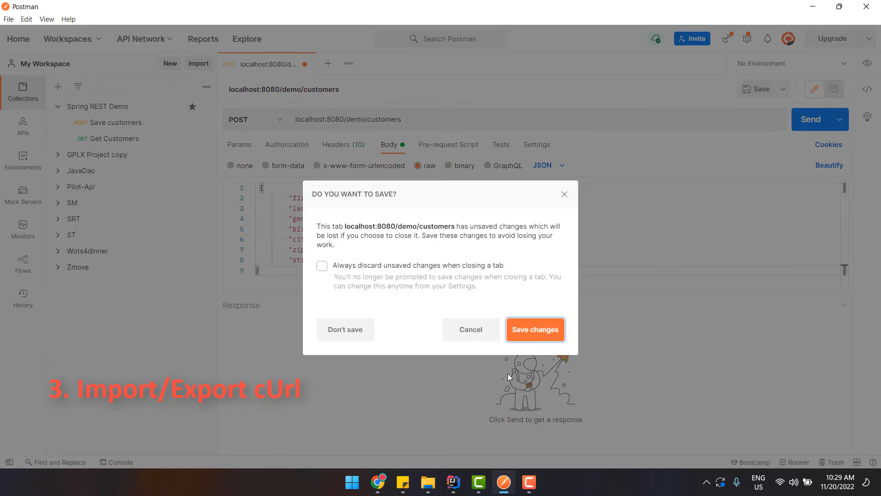
left_click(345, 340)
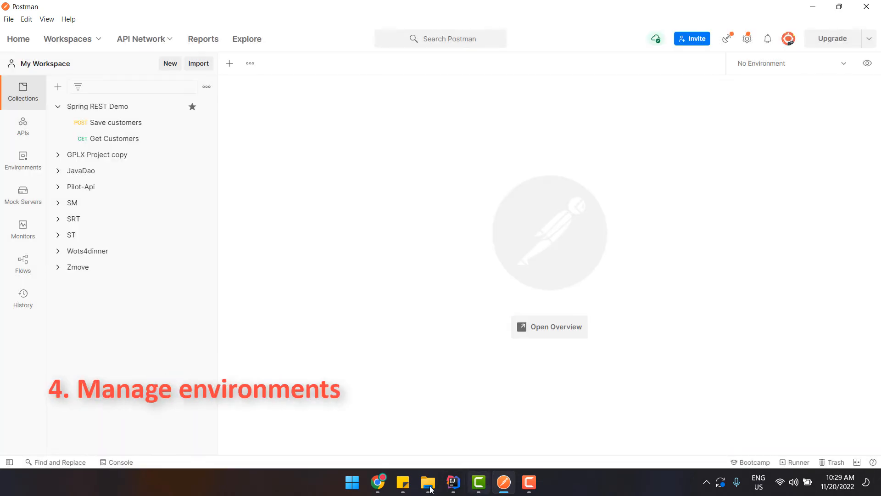
left_click(403, 482)
left_click(754, 179)
left_click_drag(753, 180, 625, 179)
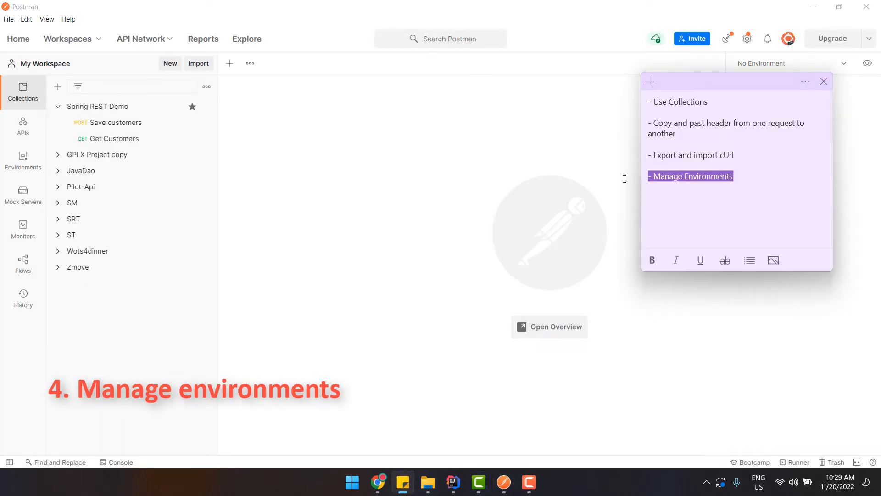
left_click(751, 182)
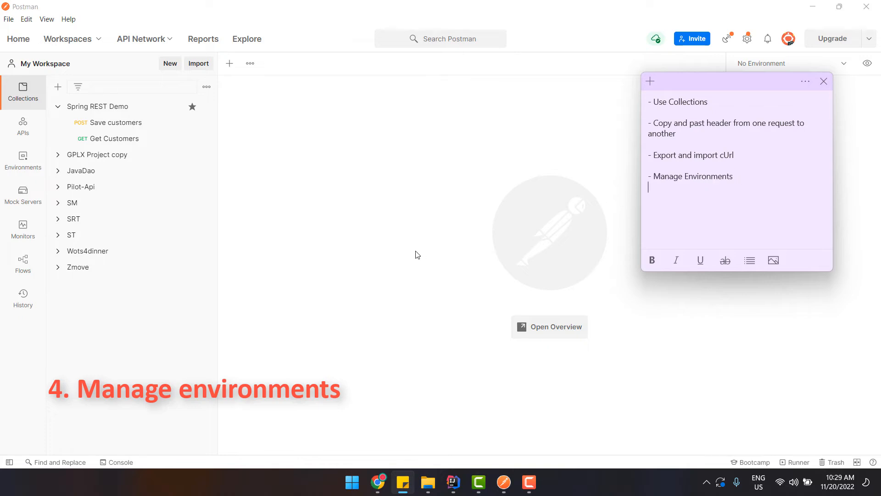
Open Get Customers, try replacing localhost:8080 with 'dev' in its URL, then undo it
left_click(92, 140)
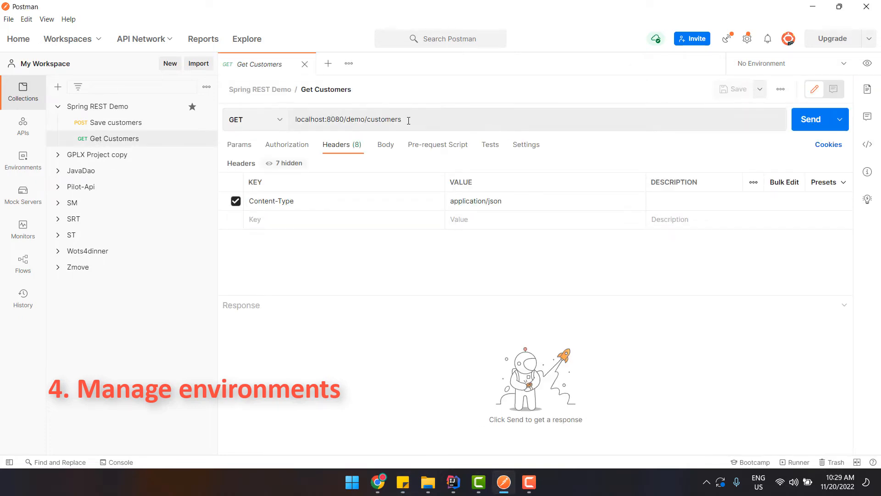
left_click(294, 128)
left_click(381, 141)
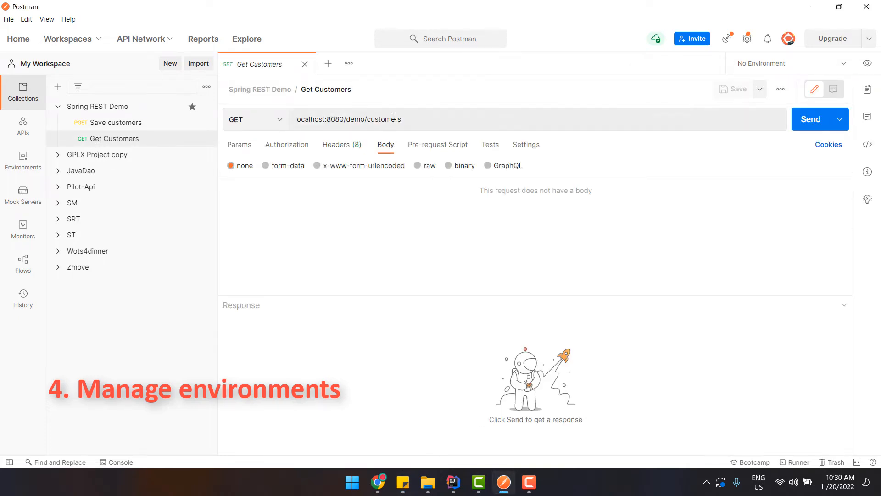
mouse_move(433, 121)
left_mouse_down()
mouse_move(323, 119)
mouse_move(446, 120)
left_mouse_up()
left_click(299, 118)
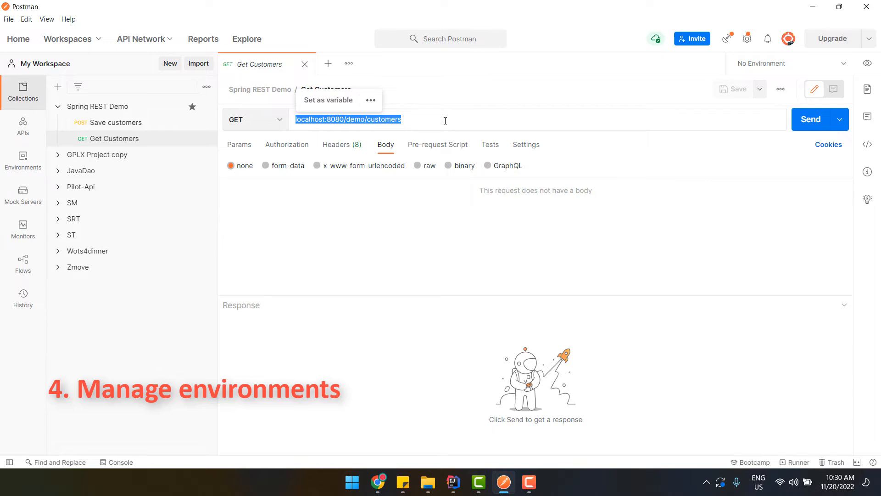
left_click(445, 120)
left_click_drag(345, 118, 281, 119)
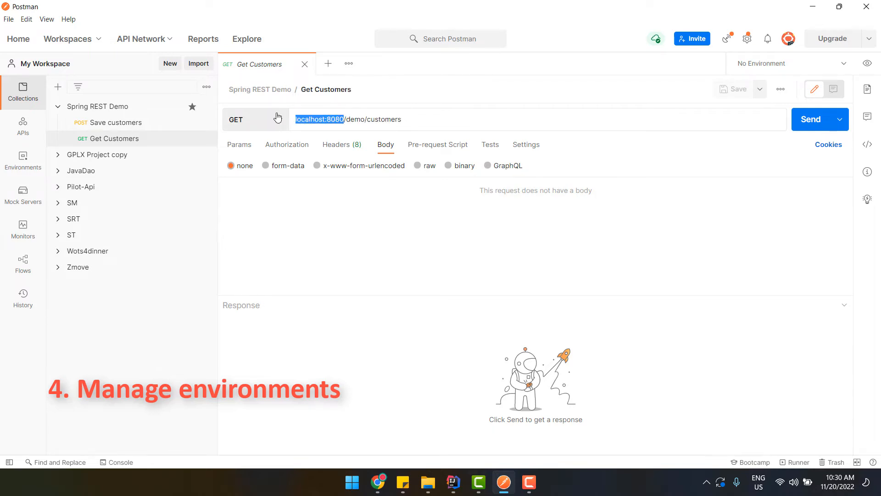
type("dev")
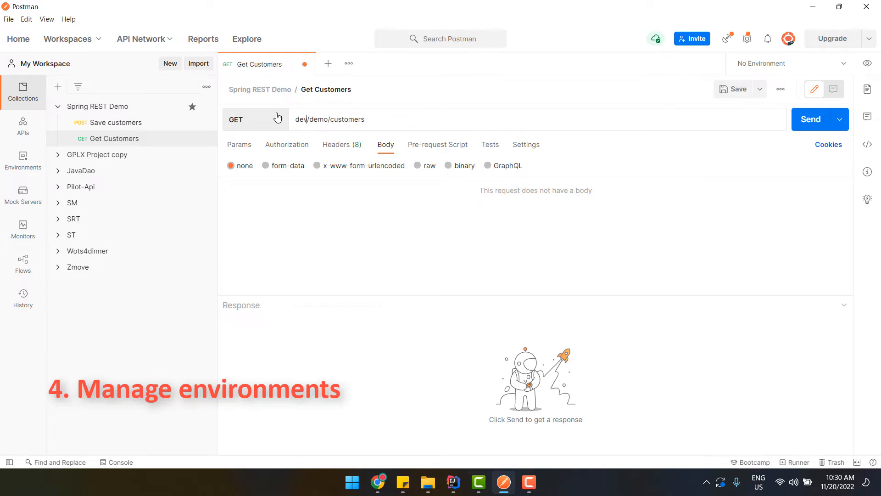
type("...")
key("ctrl+z")
left_click(460, 252)
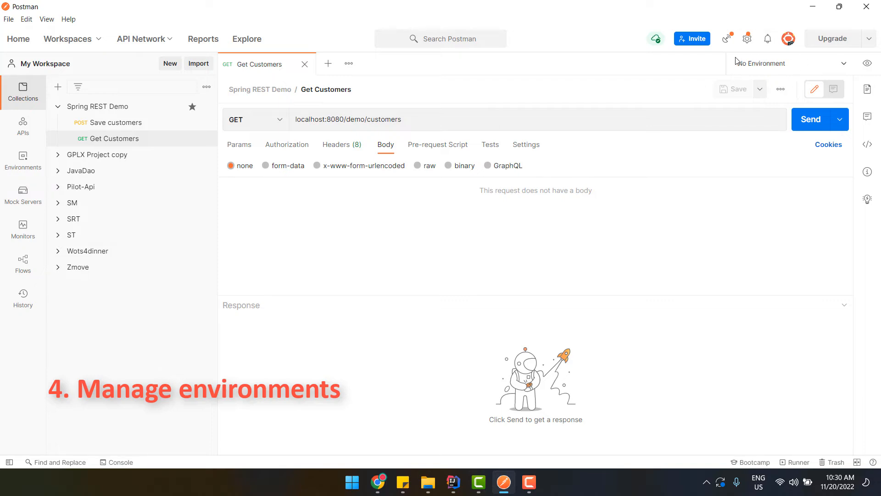
Create a new environment named dev
left_click(797, 60)
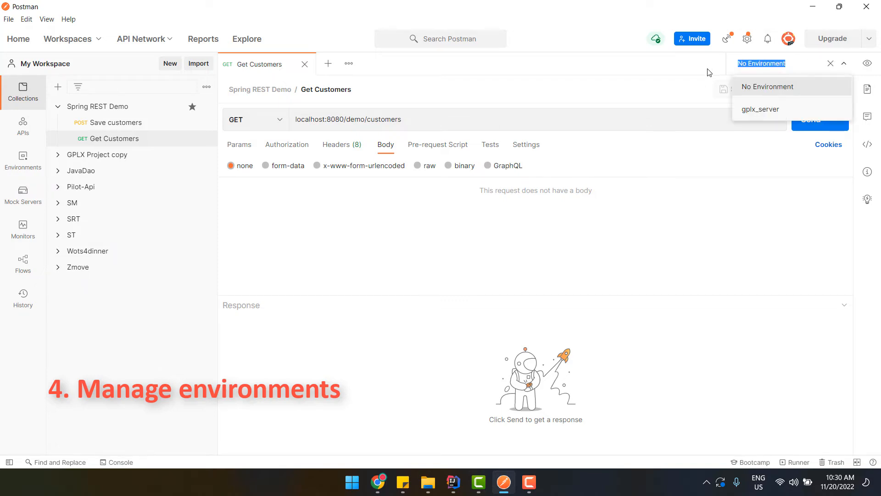
left_click(709, 72)
left_click(15, 164)
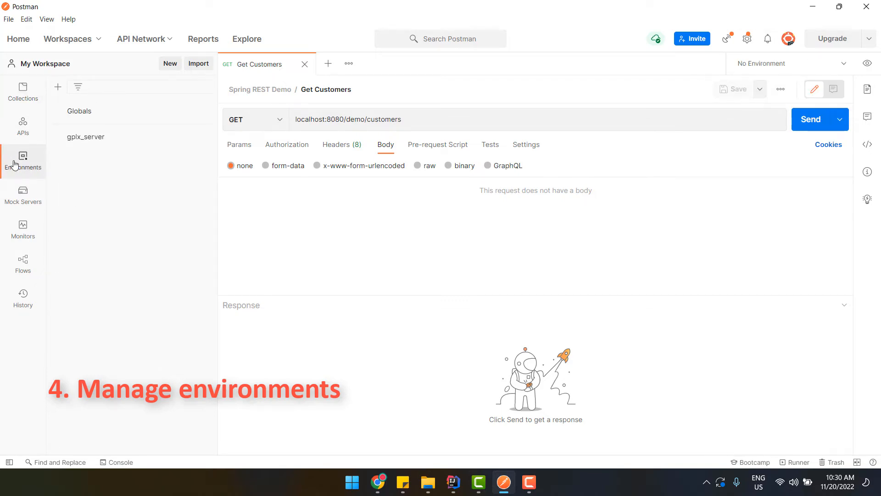
left_click(58, 87)
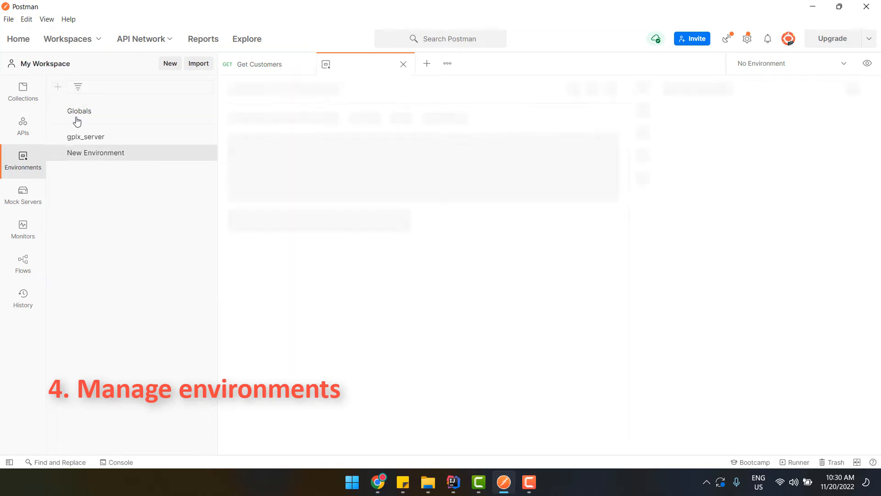
type("dev")
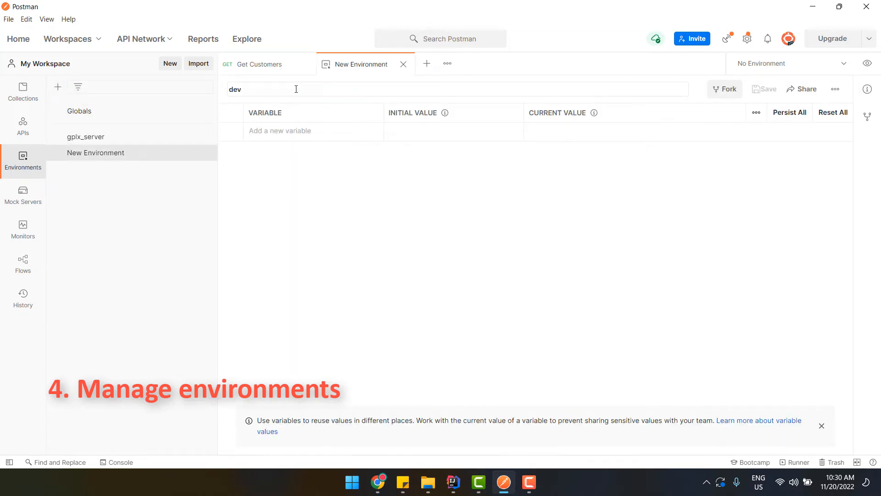
key("Return")
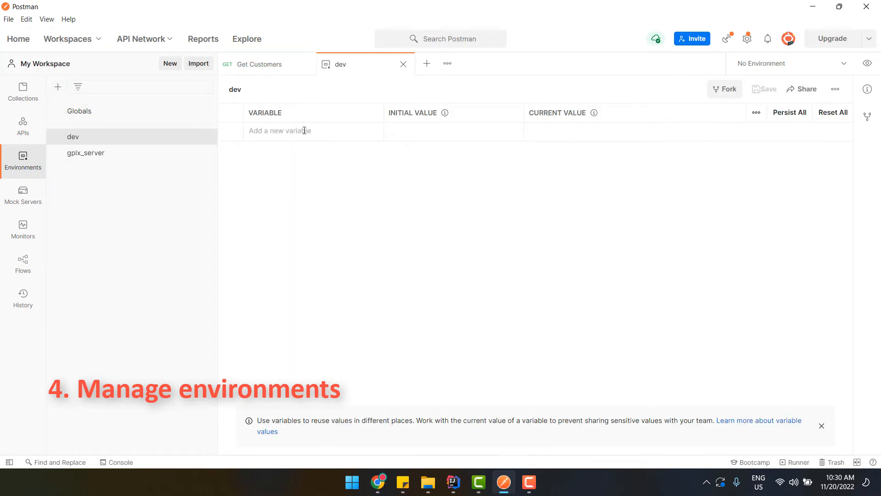
Add a base_url variable and rename the environment from dev to local
left_click(304, 131)
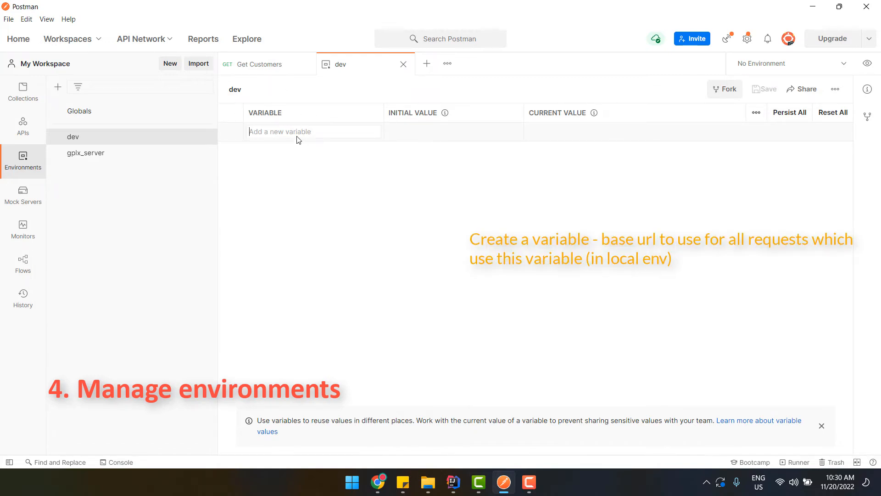
type("base_url")
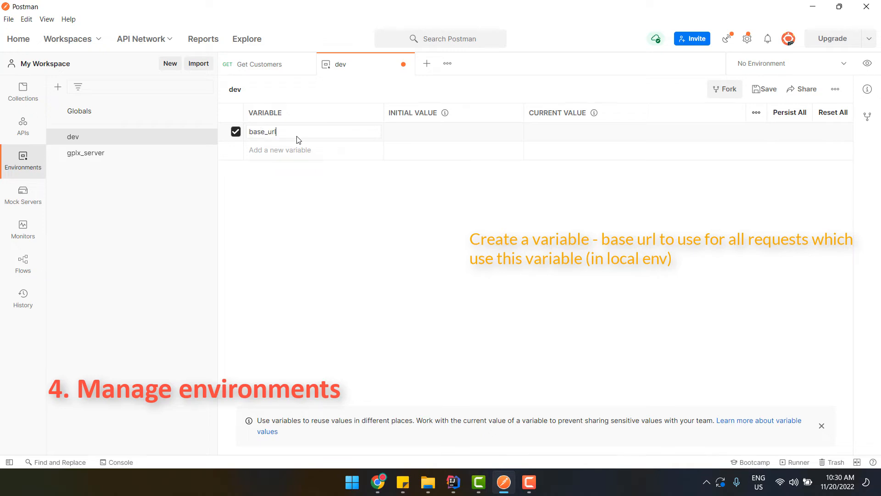
key("Tab")
left_click(252, 90)
key("BackSpace")
key("Return")
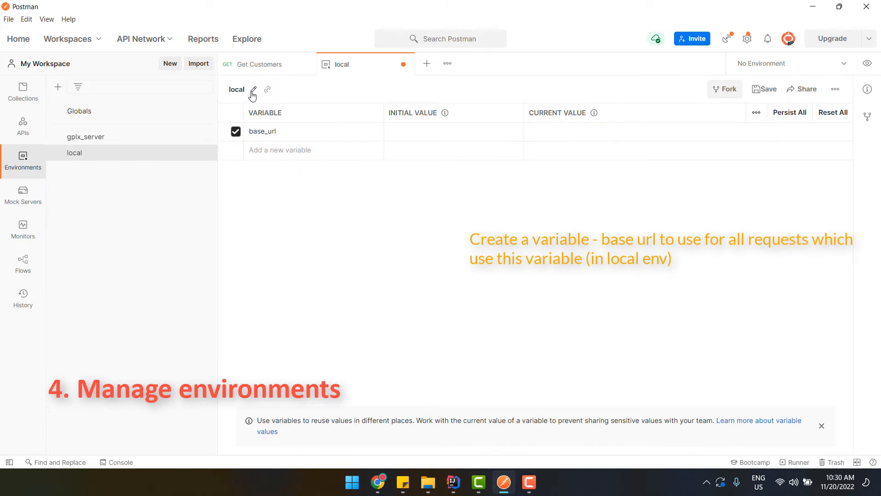
Start editing base_url's initial and current values
left_click(433, 132)
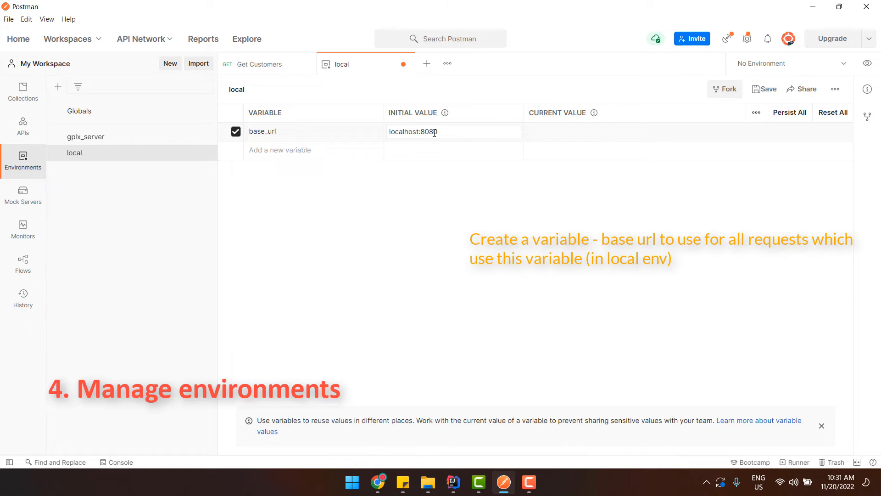
key("Tab")
left_click(461, 178)
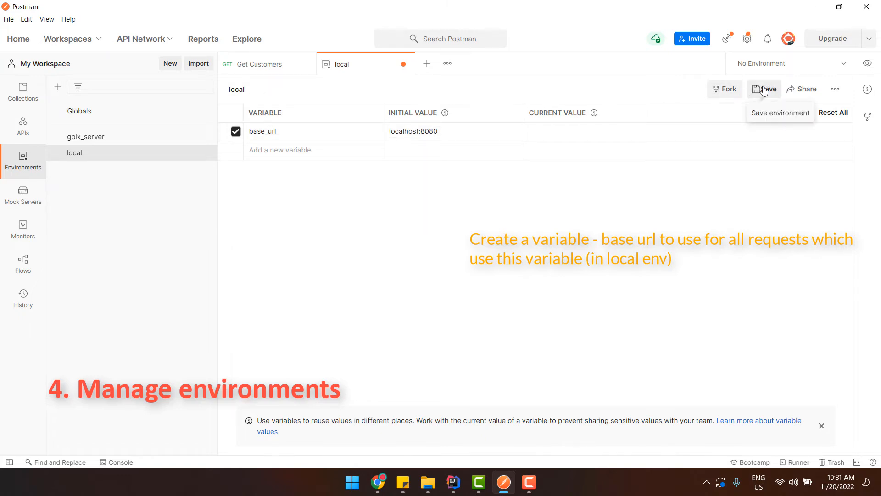
left_click(459, 132)
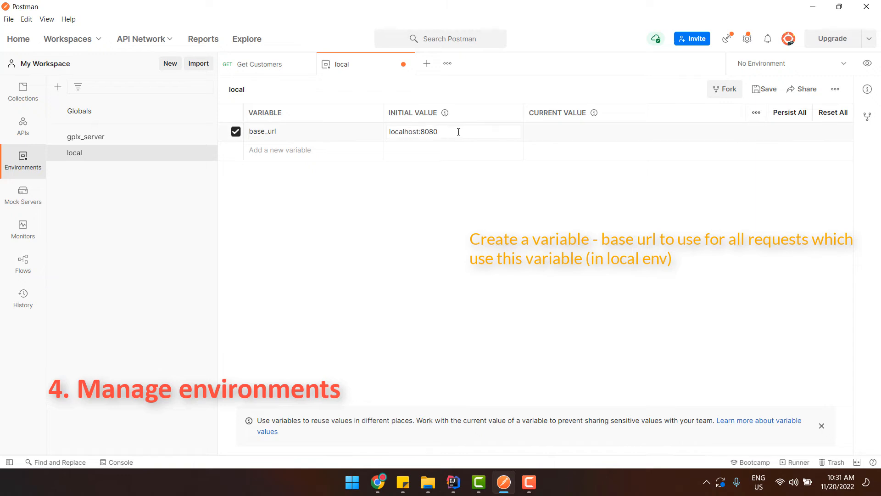
Select localhost:8080/demo/ in the Get Customers URL, then clear a wrongly pasted cURL from base_url
left_click(250, 67)
left_click(337, 120)
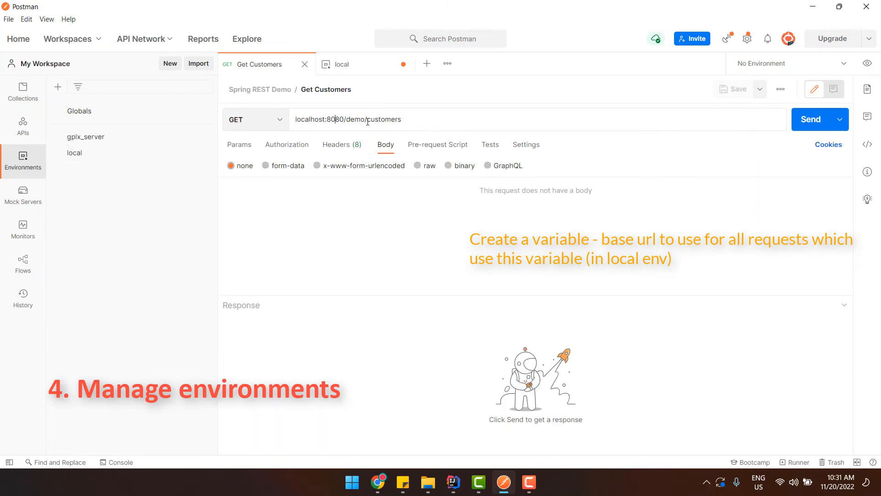
left_click_drag(356, 121, 268, 121)
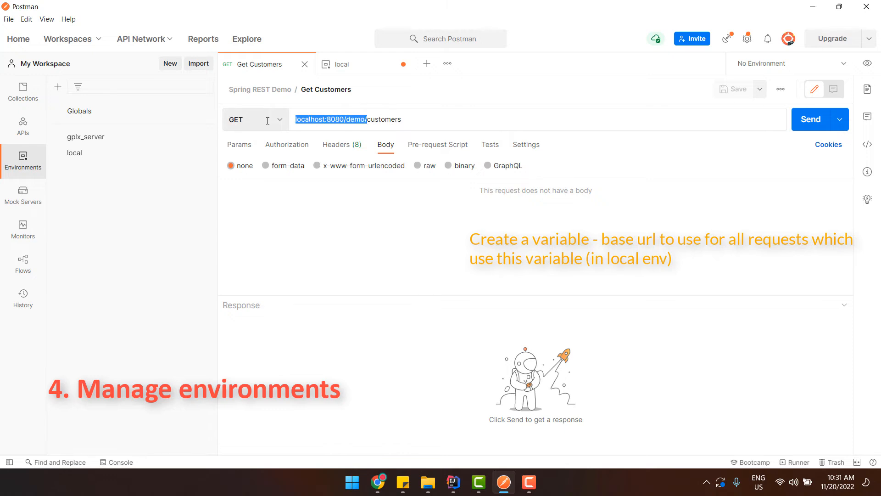
left_click(371, 64)
left_click(475, 134)
key("ctrl+a")
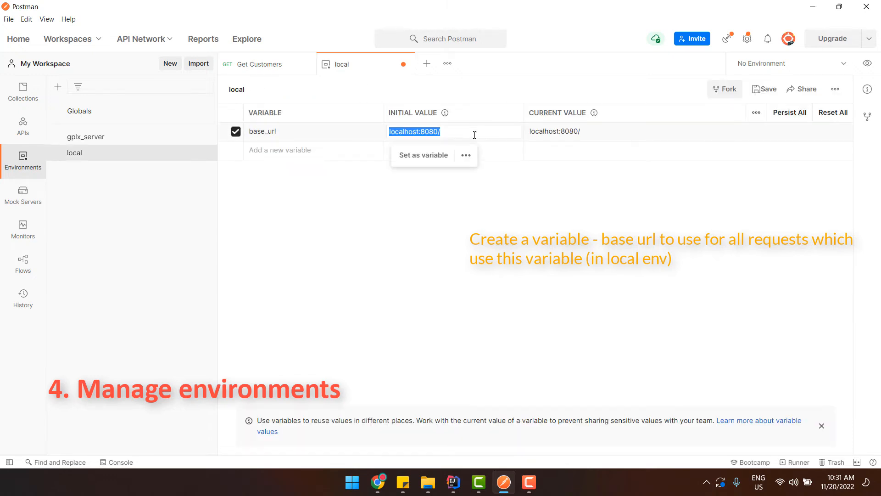
type("curl --location --request POST 'localhost:8080/demo/customers' \\ --header 'Content-Type: application/json' \\ --data-raw '{     \"firstname\": \"Giau\",     \"lastname\": \"Le\",     \"gender\": true,     \"birthday\": null,     \"city\": \"Hue\",     \"zipcode\": \"53000\",     \"street\": \"DPB\" }'")
key("ctrl+a")
key("BackSpace")
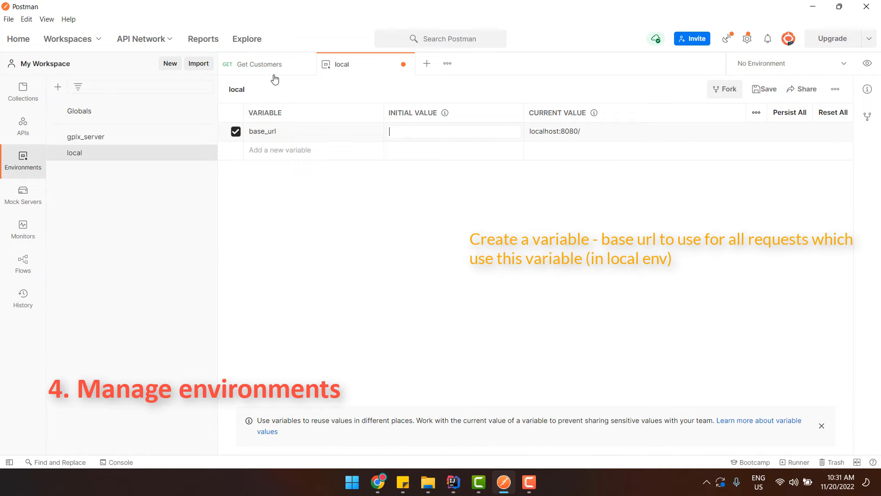
Set base_url's initial and current values to localhost:8080/demo/ and save the local environment
left_click(261, 64)
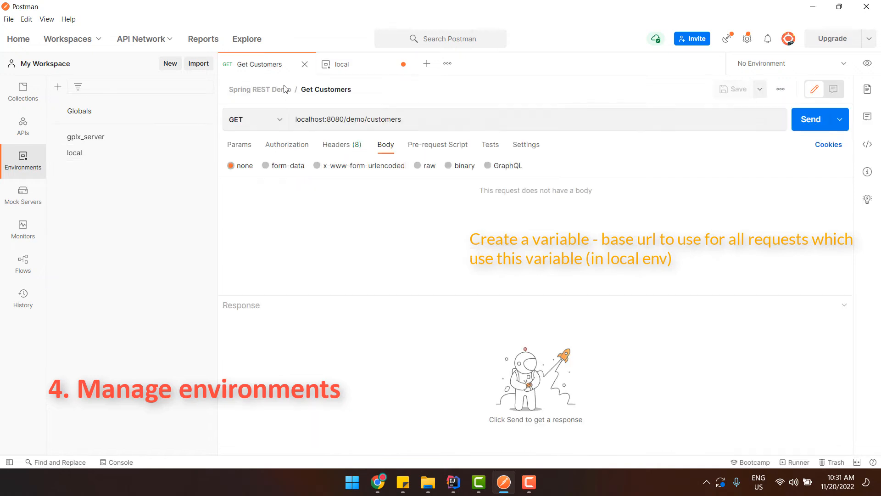
right_click(352, 120)
left_click(367, 175)
left_click(358, 68)
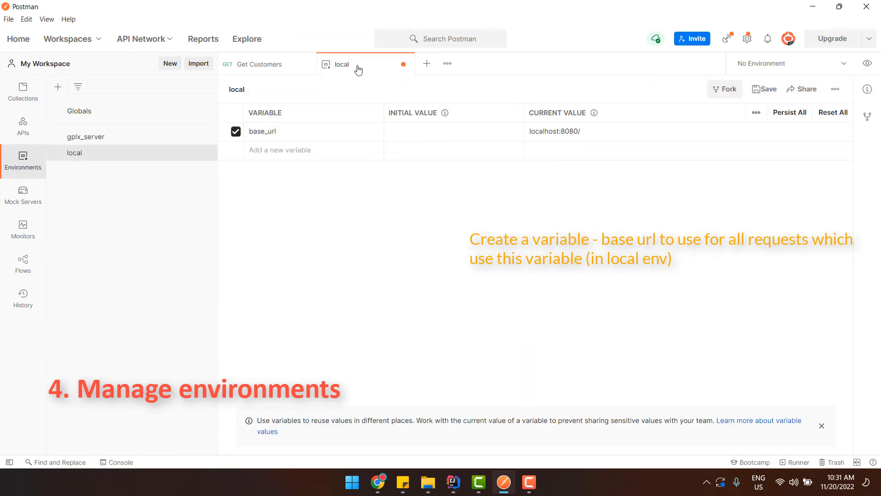
left_click(447, 132)
key("ctrl+v")
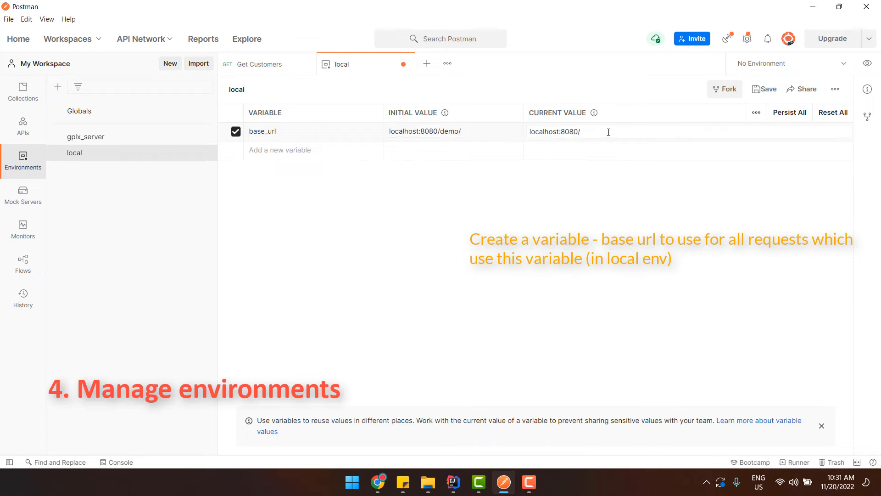
triple_click(609, 132)
key("ctrl+v")
left_click(689, 234)
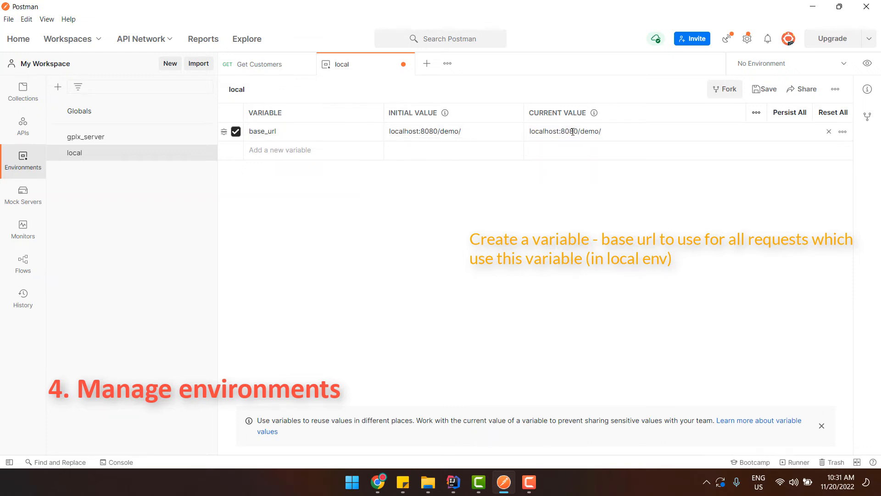
left_click(764, 89)
Reopen the local environment, remove a stray username variable row, and review base_url
left_click(404, 63)
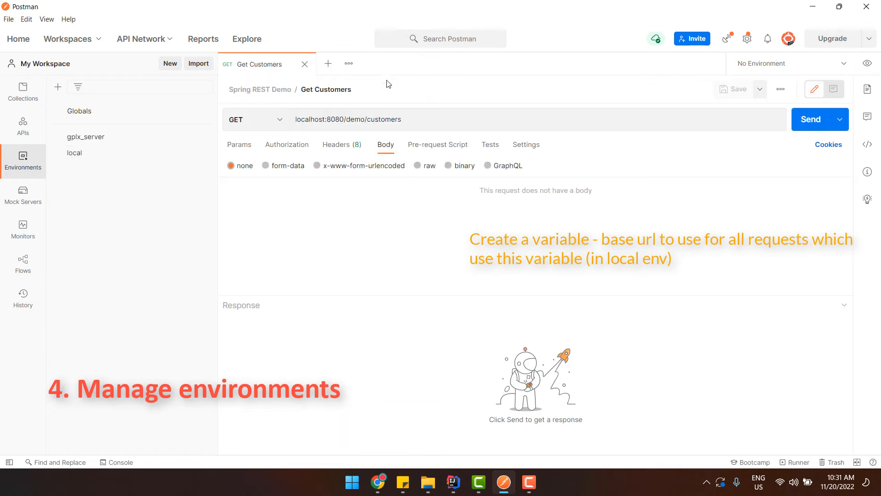
left_click(100, 156)
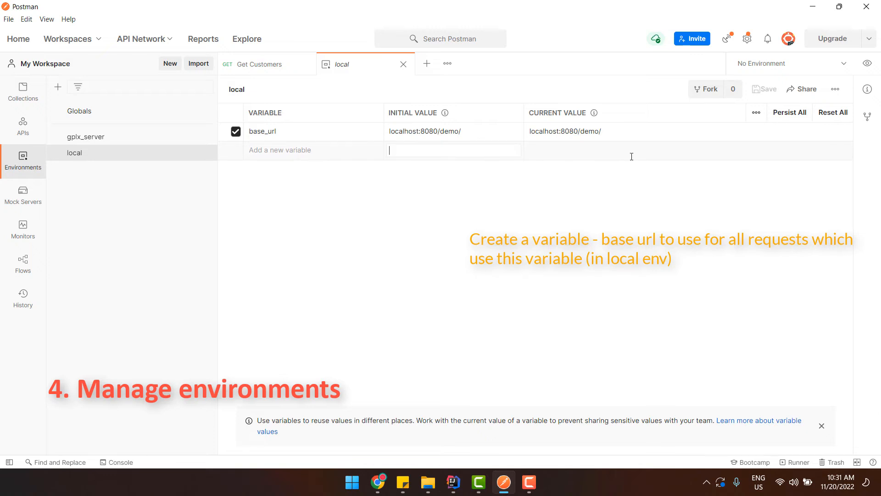
left_click(265, 151)
type("username")
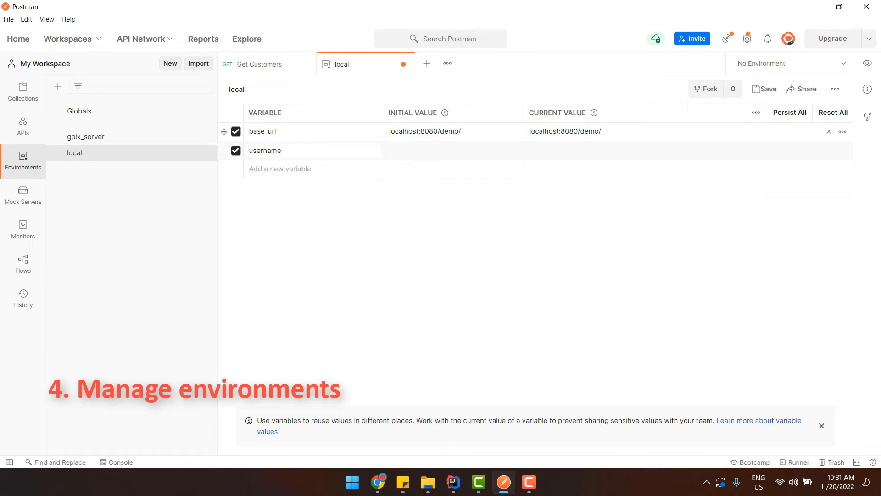
left_click(836, 153)
left_click(267, 129)
double_click(267, 130)
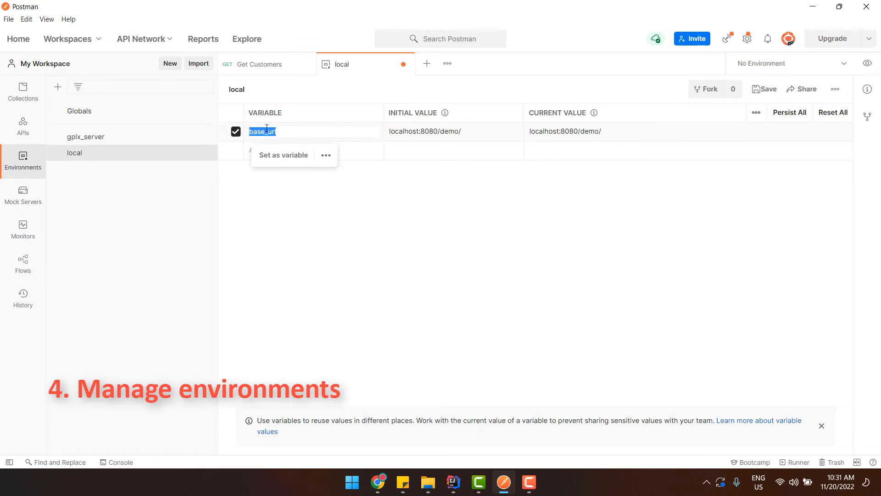
left_click(484, 245)
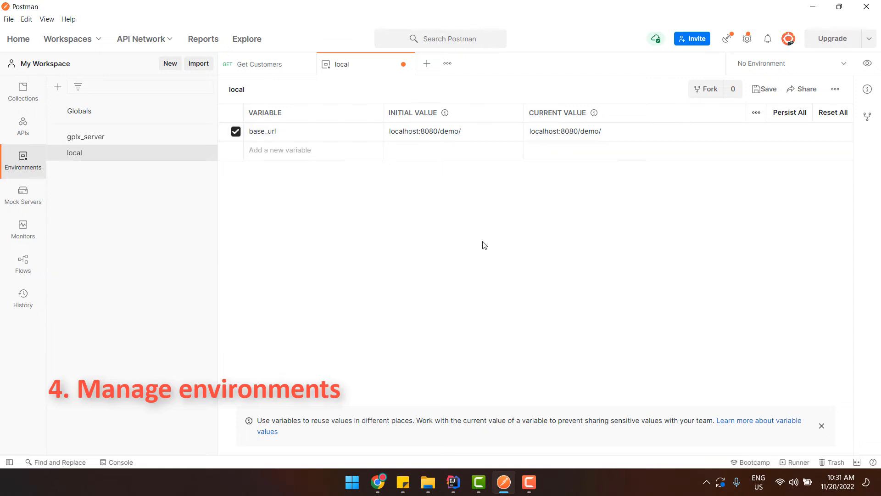
left_click(270, 65)
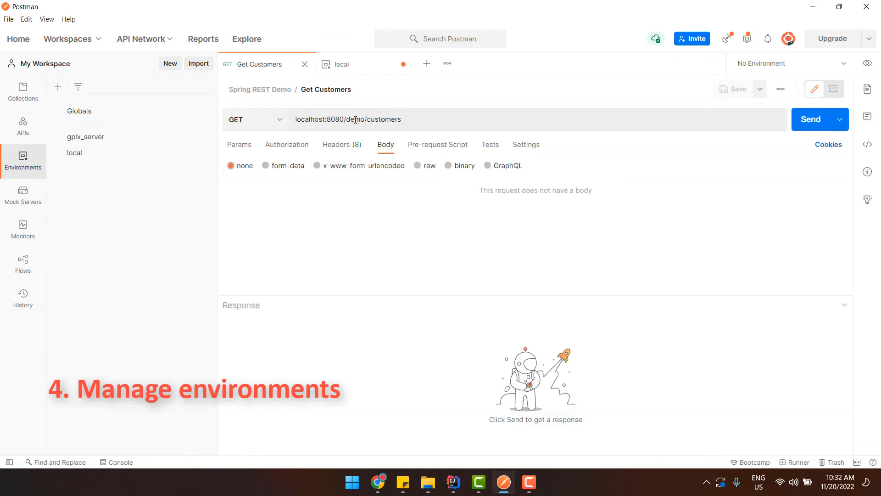
Open Save customers alongside Get Customers and change Get Customers' URL to start with {{base_url}}
left_click(23, 91)
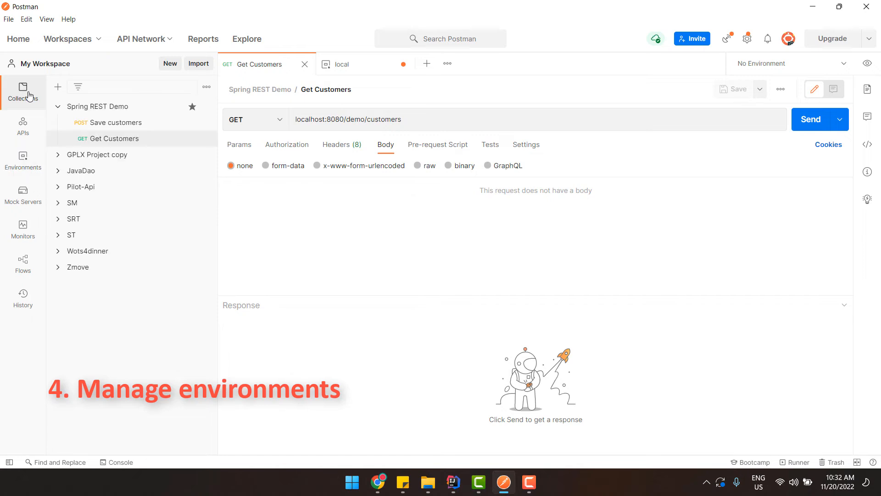
left_click(114, 127)
left_click(120, 140)
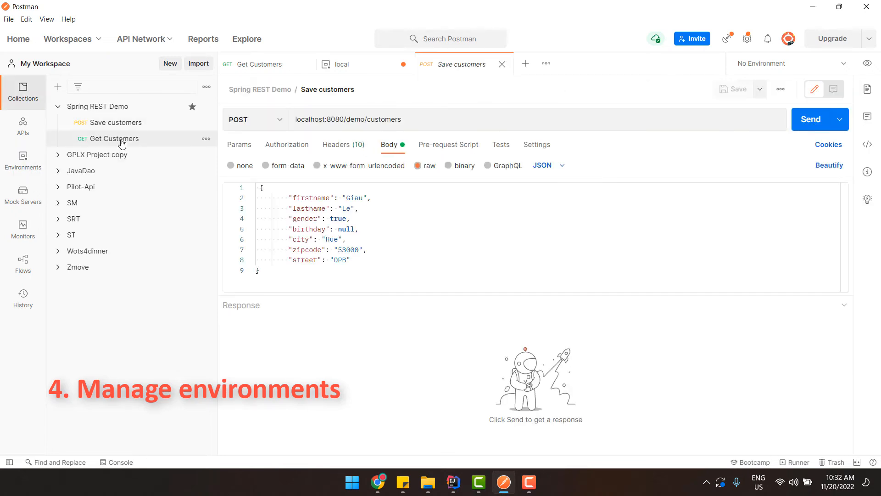
left_click_drag(452, 64, 329, 69)
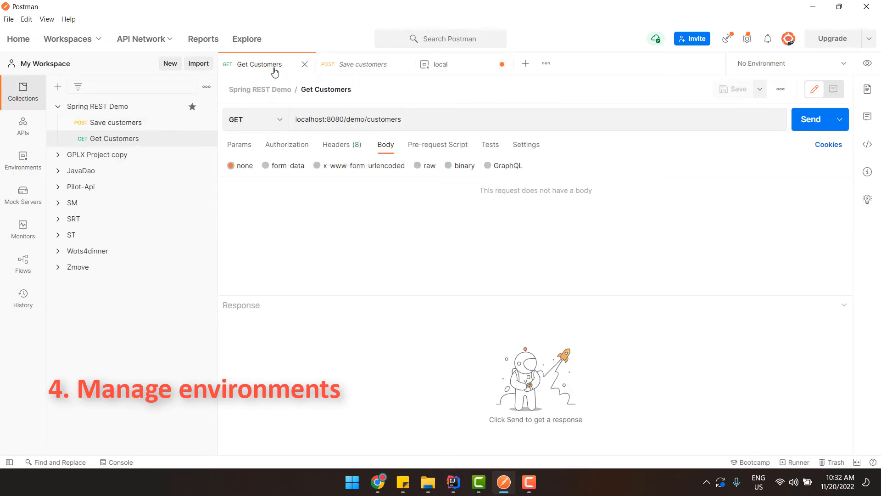
mouse_move(296, 119)
left_mouse_down()
mouse_move(331, 120)
mouse_move(295, 119)
left_mouse_up()
left_click(348, 119)
type("{")
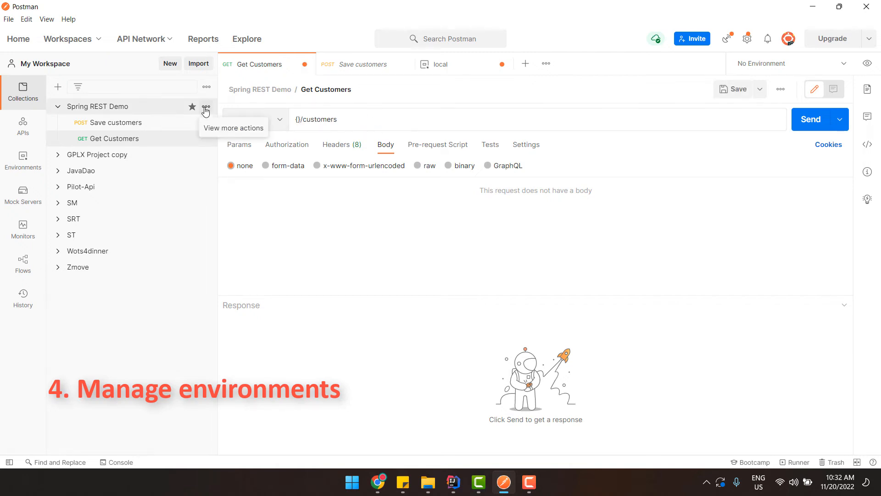
type("{base_url")
Replace localhost:8080/demo with {{base_url}} in the Save customers URL, then send Get Customers
left_click(455, 64)
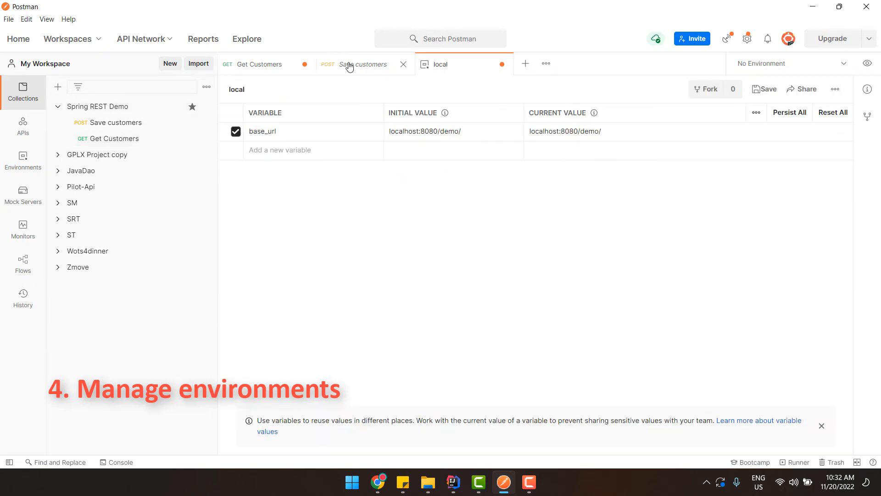
left_click(349, 64)
left_click(325, 119)
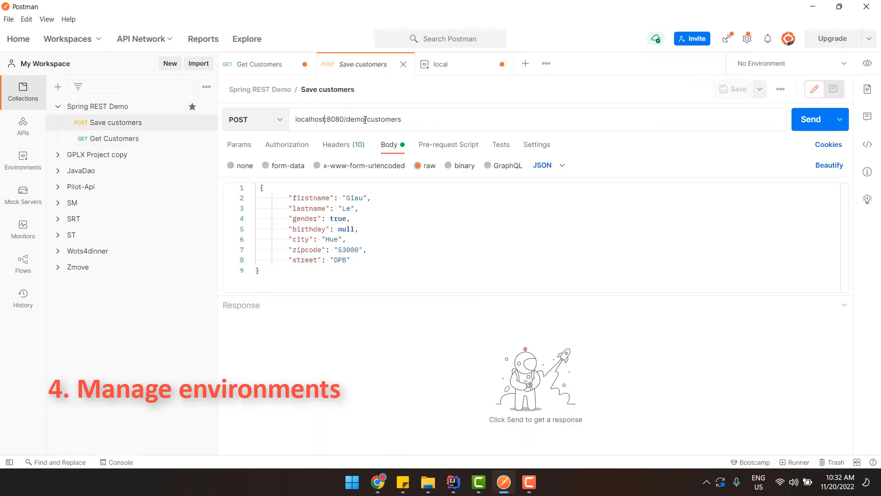
left_click_drag(365, 120, 229, 111)
type("{")
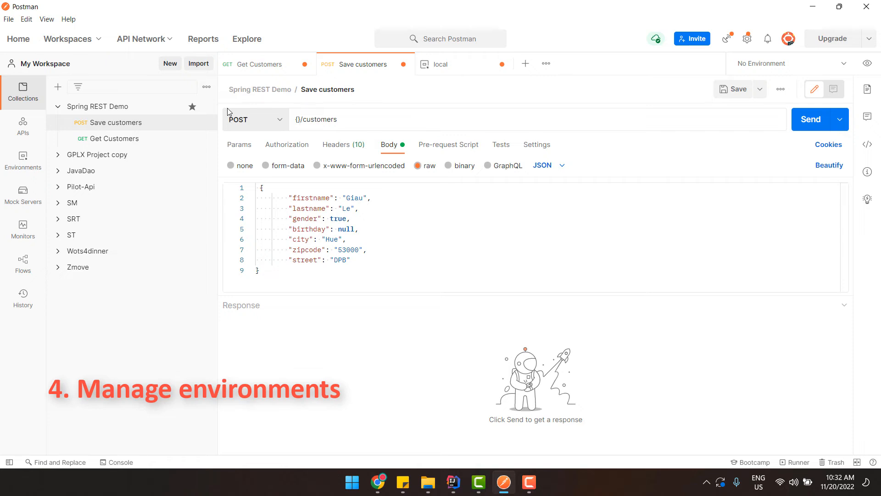
type("{base_url")
left_click(255, 65)
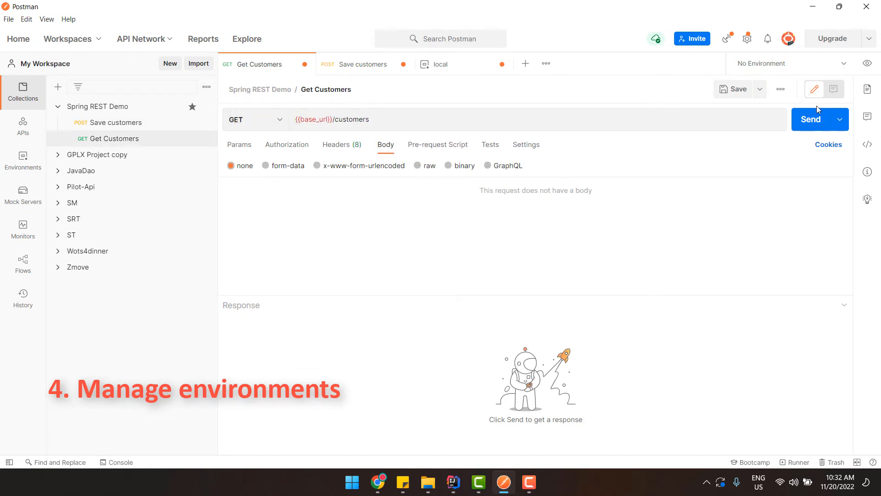
left_click(811, 120)
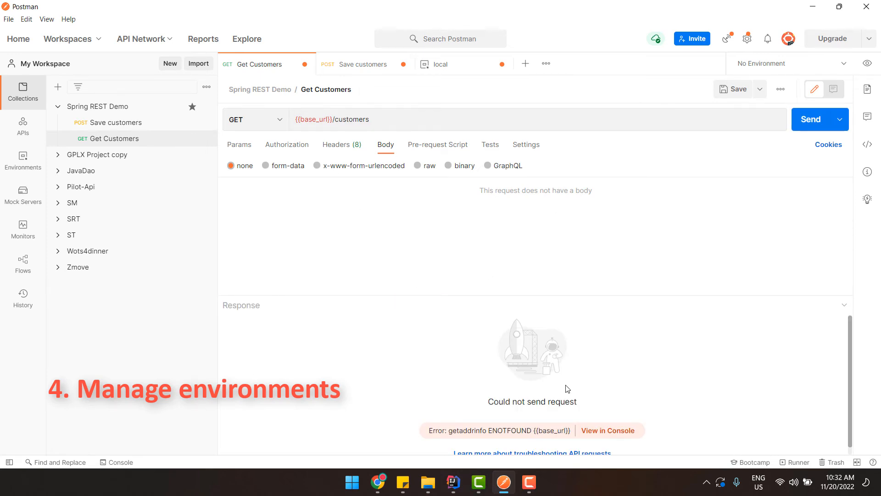
Activate the local environment and resend Get Customers, getting 404 Not Found for /demo//customers
left_click_drag(478, 402, 524, 418)
left_click(459, 387)
left_click(848, 67)
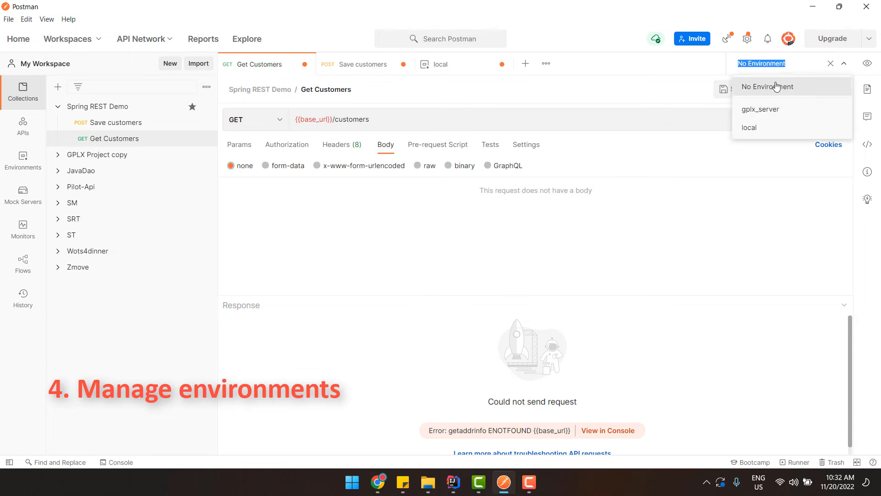
left_click(762, 129)
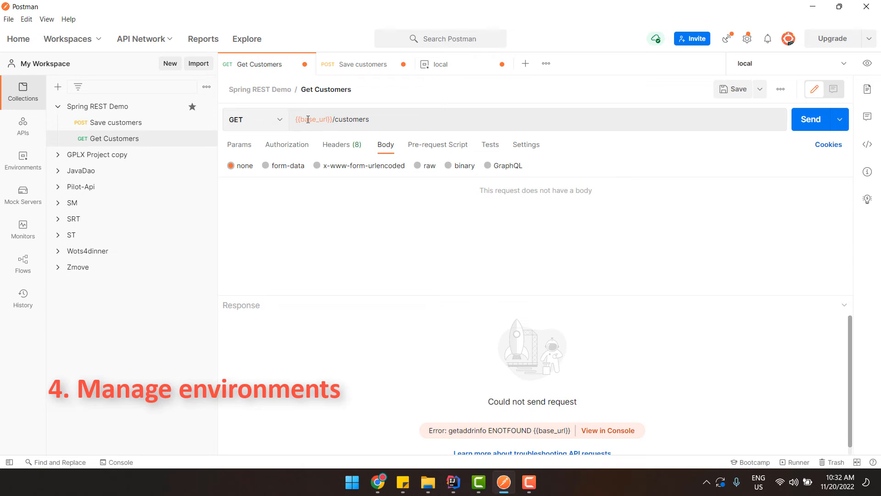
mouse_move(308, 115)
left_click(811, 120)
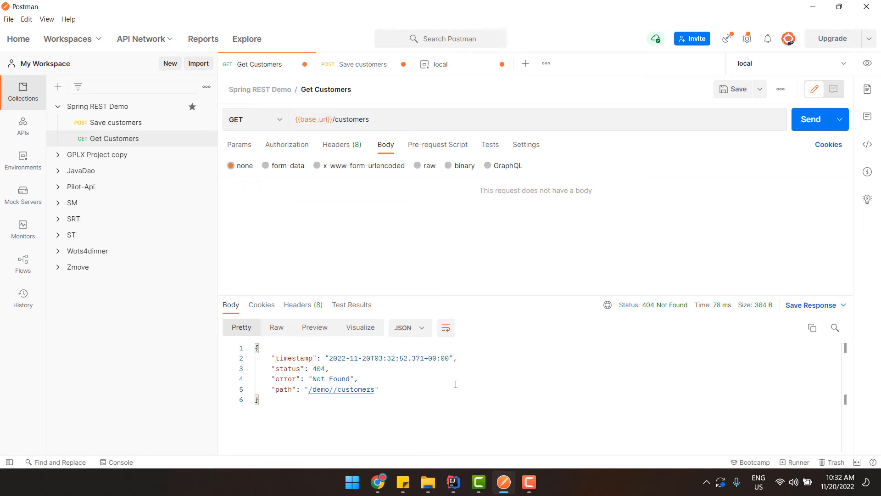
Delete the trailing slash from base_url's initial and current values and save the local environment
left_click(340, 65)
left_click(252, 65)
left_click(455, 65)
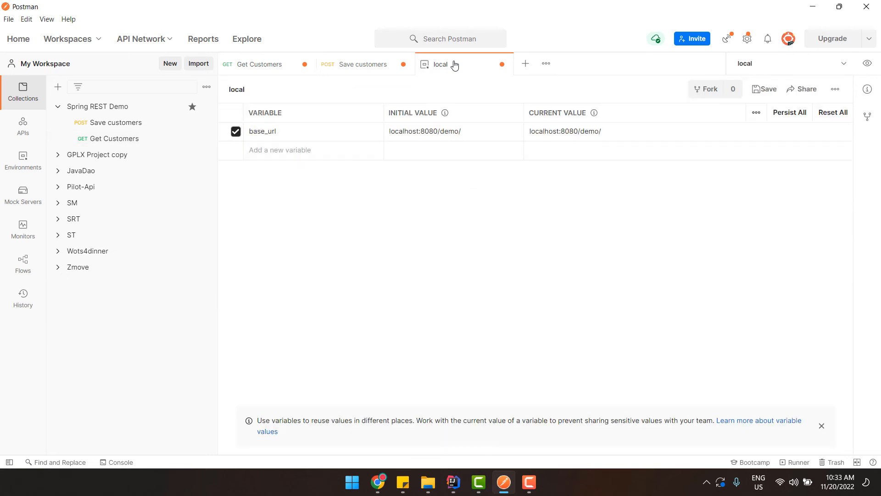
left_click(477, 135)
key("BackSpace")
left_click(633, 128)
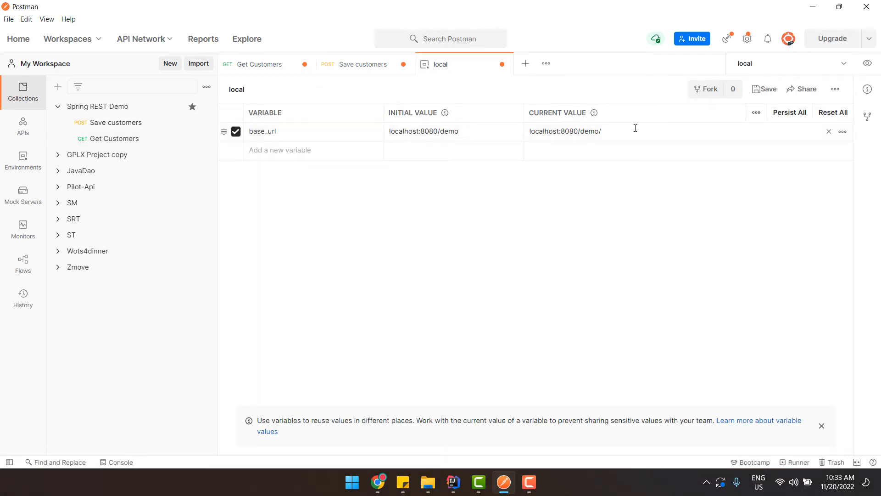
key("BackSpace")
left_click(662, 190)
left_click(764, 89)
left_click(503, 64)
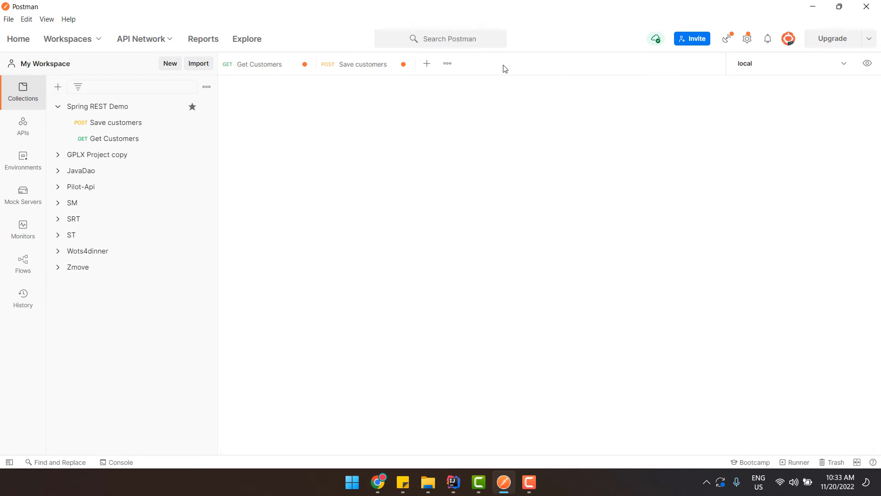
Resend Get Customers and Save customers, both returning 200 OK and creating customer id 44
left_click(256, 67)
left_click(812, 118)
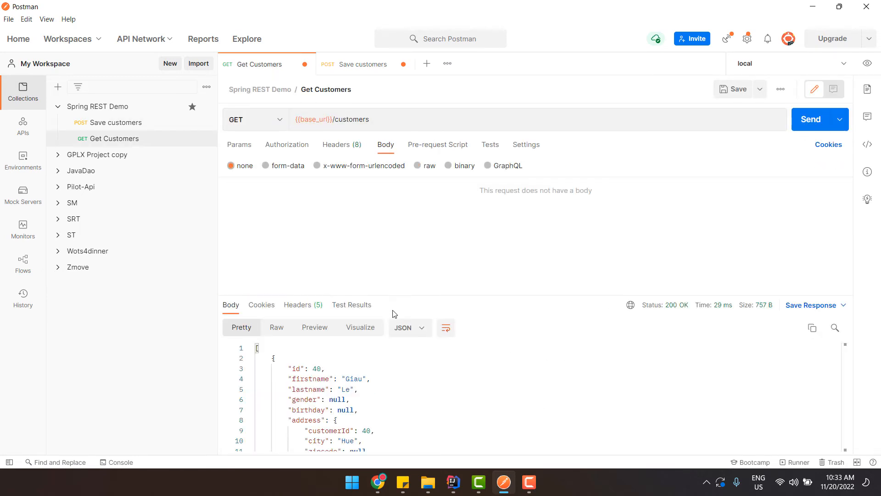
left_click_drag(257, 365, 338, 420)
left_click(358, 389)
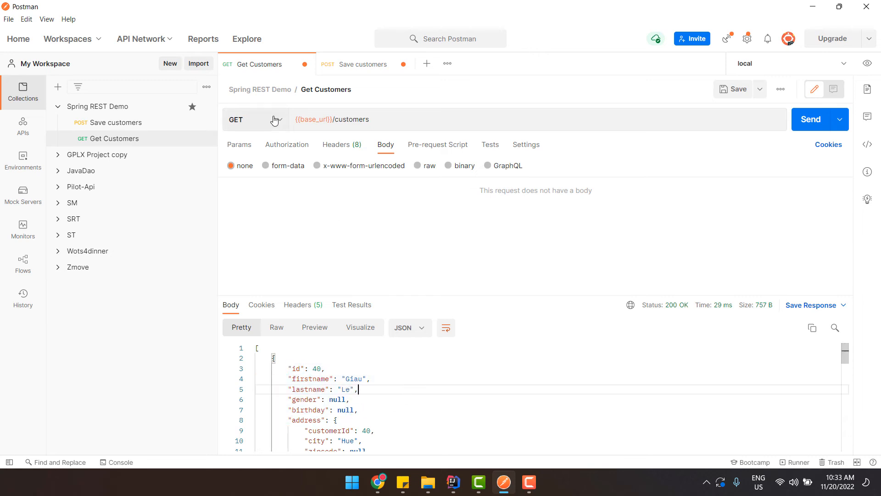
left_click(334, 67)
left_click_drag(312, 119, 337, 119)
left_click(399, 119)
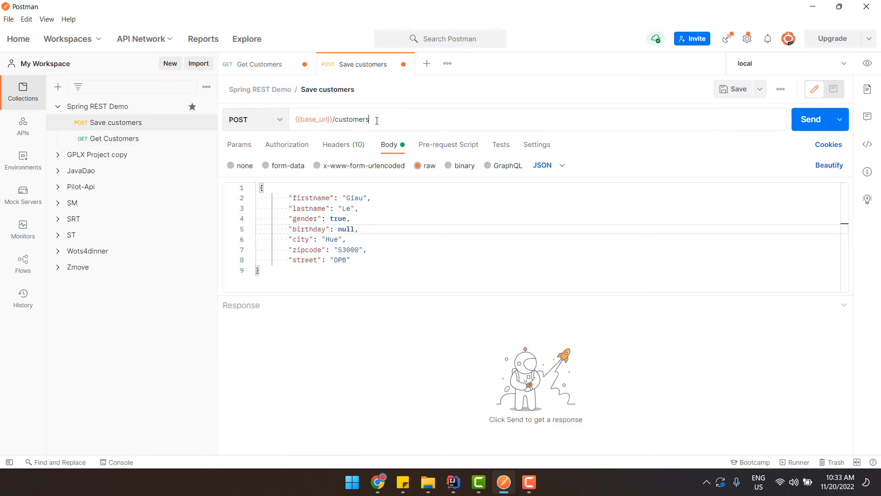
left_click(808, 120)
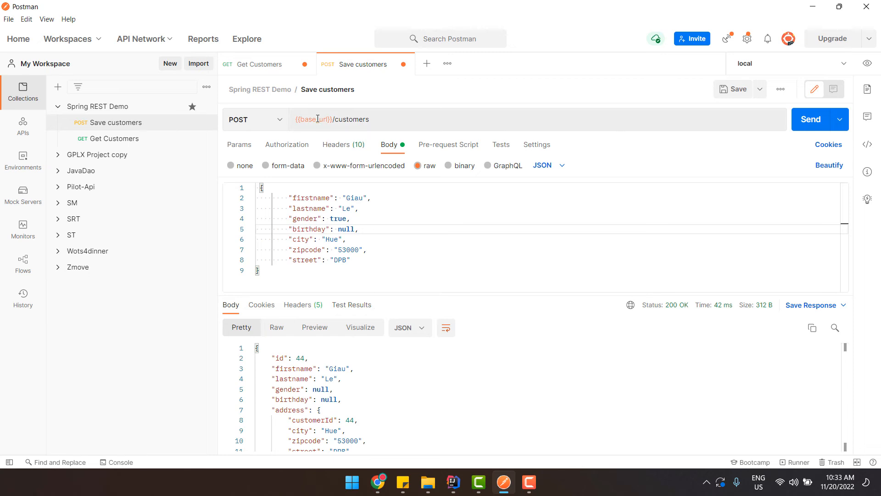
mouse_move(315, 119)
Create a new environment named dev with variable base_url, initial value dev/demo
left_click(22, 160)
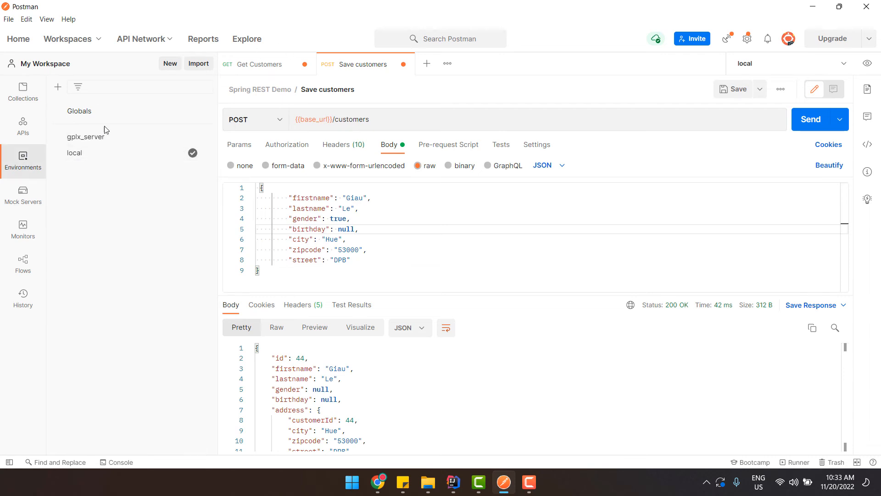
left_click(57, 87)
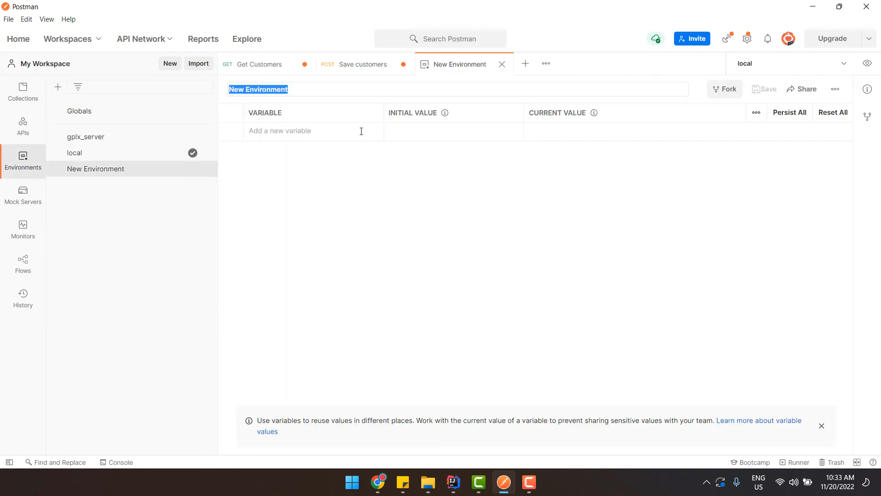
type("dev")
key("Return")
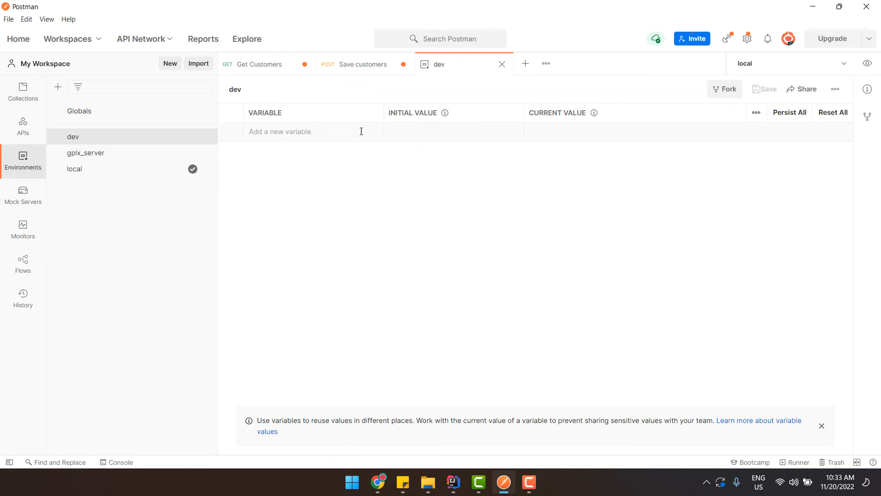
type("base")
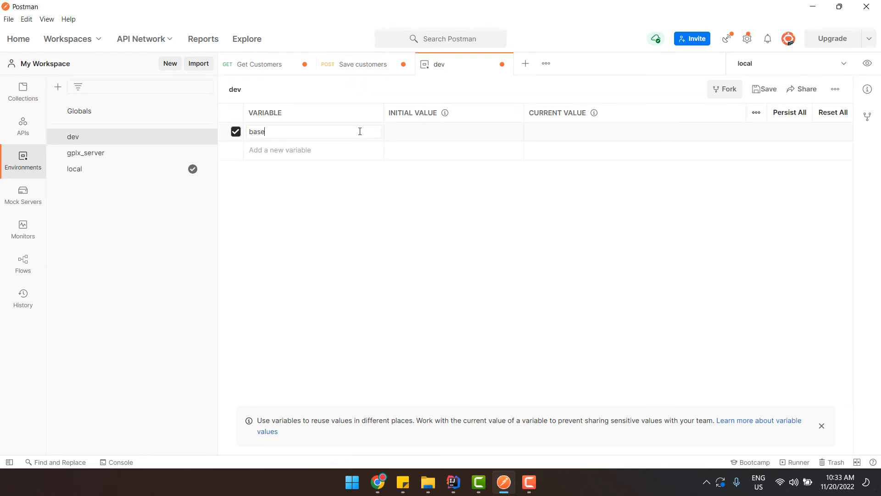
type("_url")
key("Tab")
type("dev/demo")
Copy dev/demo into base_url's current value as well
key("ctrl+a")
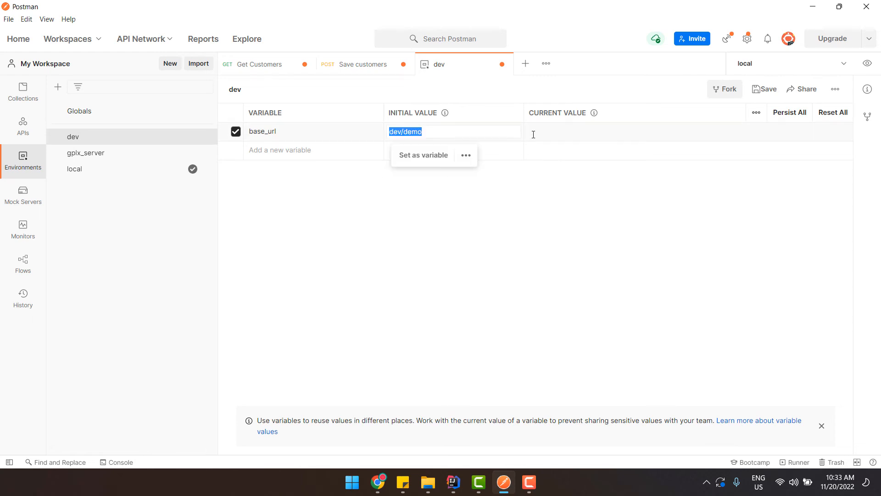
left_click(533, 134)
type("dev/demo")
left_click(603, 198)
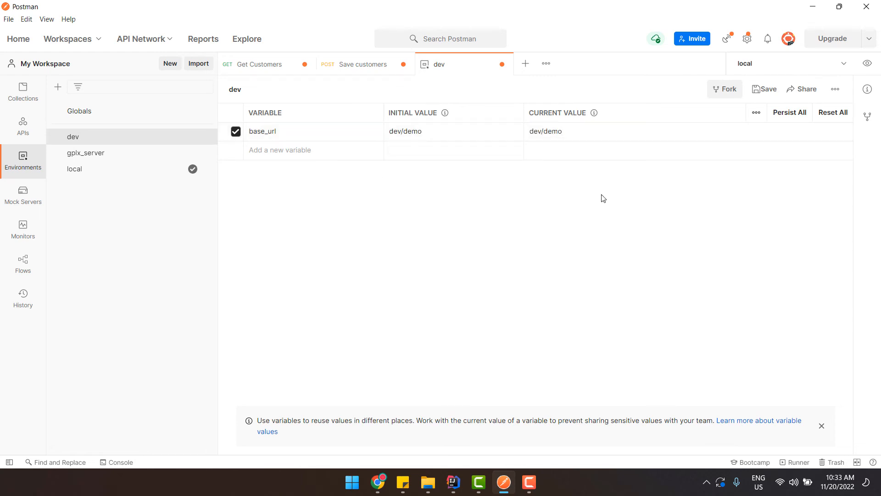
Save the dev environment, close it and reopen it
left_click(763, 89)
left_click(502, 64)
left_click(91, 138)
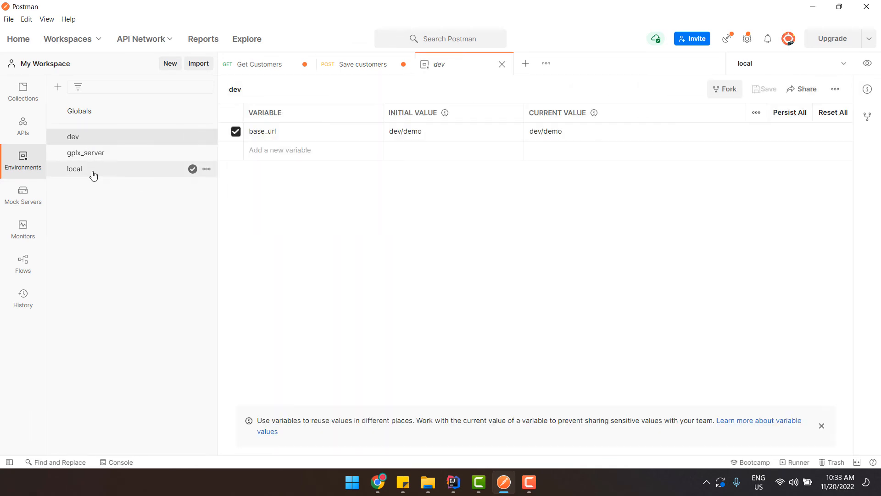
Look through the local and dev environments, marking dev as active
left_click(109, 174)
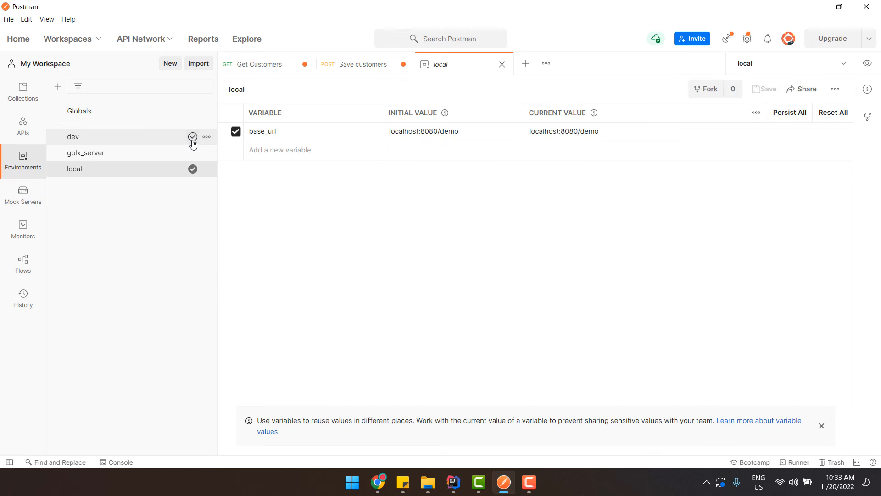
left_click(192, 140)
left_click(118, 142)
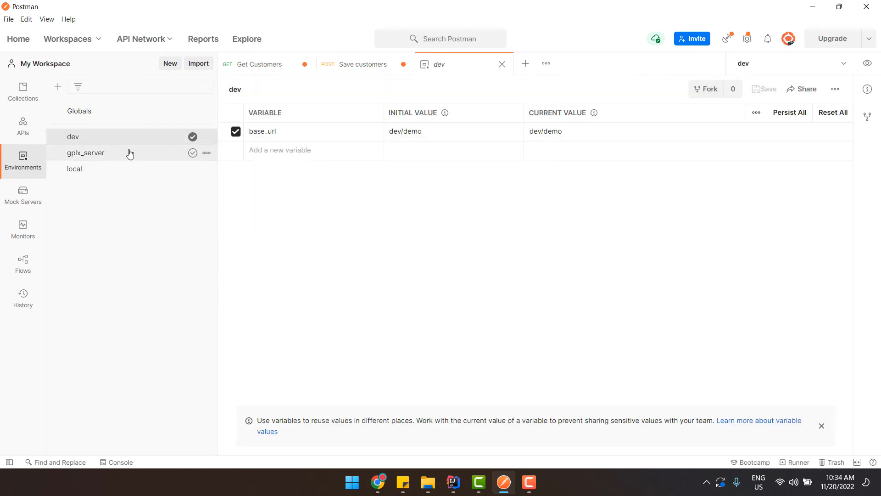
left_click(133, 169)
left_click(92, 136)
On the Get Customers request, set the active environment to dev
left_click(251, 64)
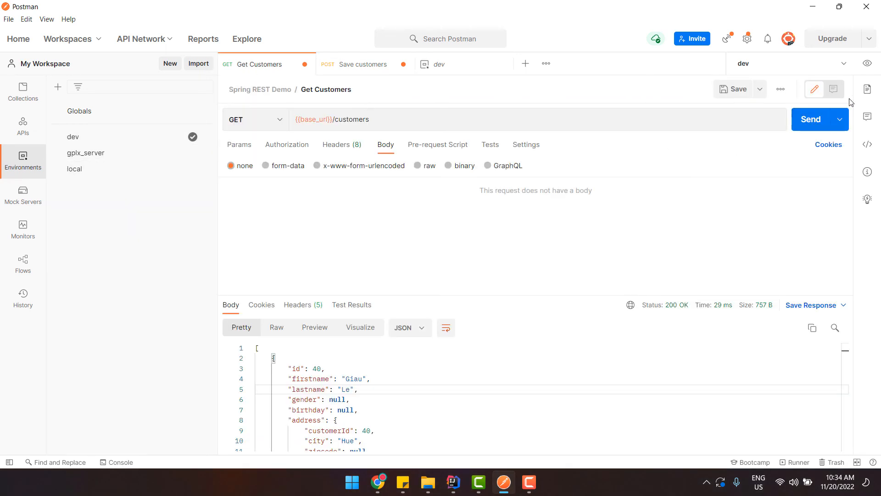
left_click(789, 63)
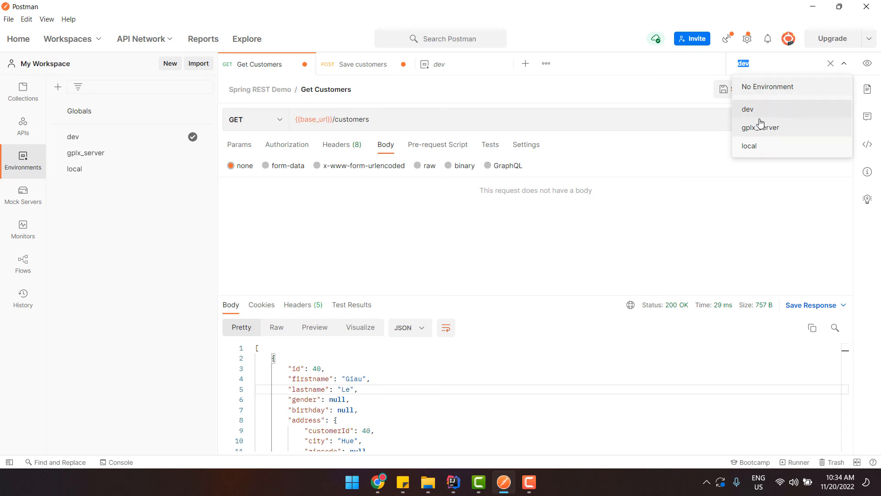
left_click(759, 111)
left_click(784, 67)
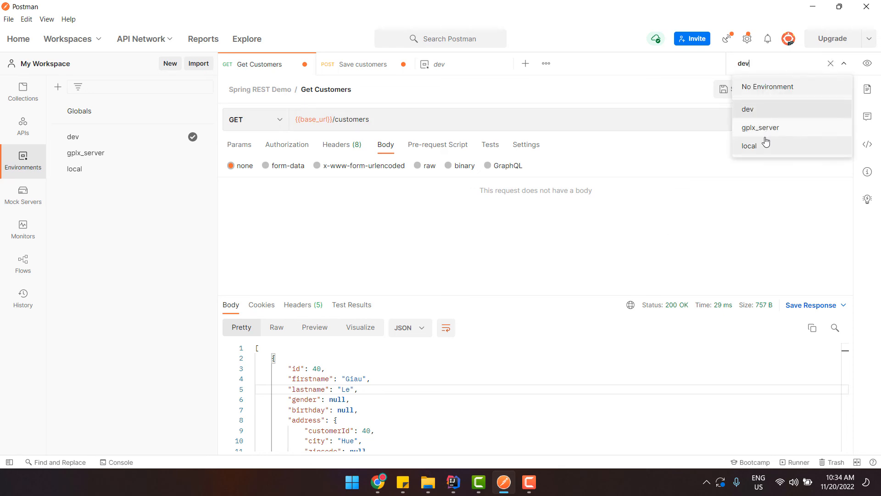
left_click(765, 144)
left_click(767, 69)
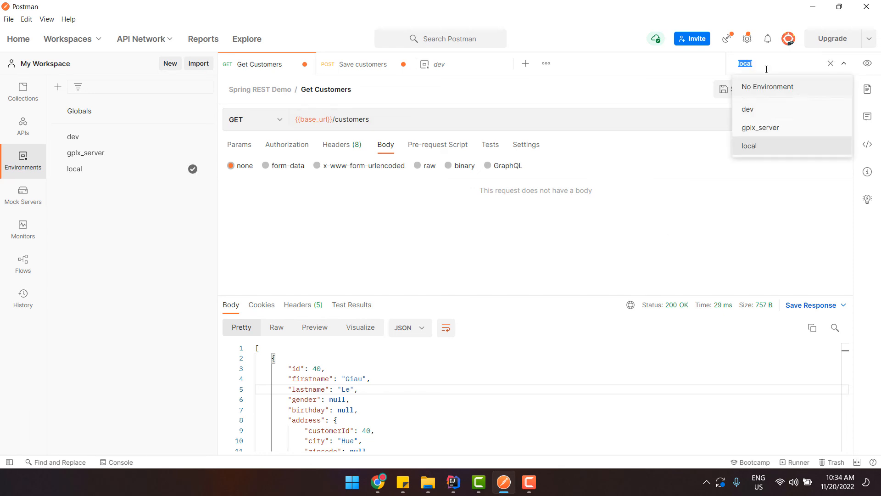
left_click(761, 111)
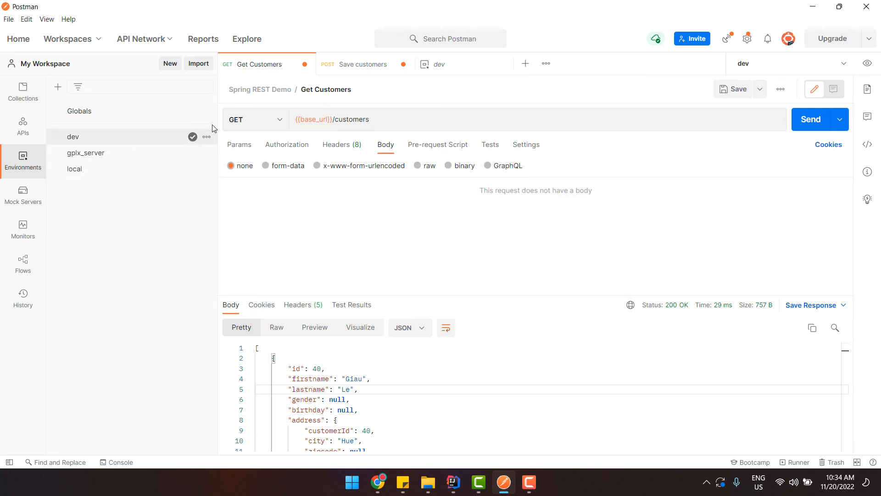
Send Get Customers with dev active, then open dev's variables
left_click(811, 119)
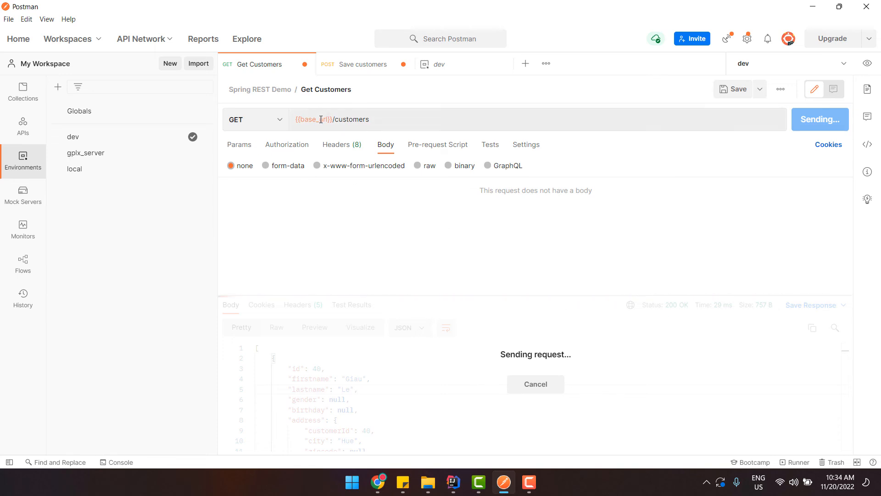
mouse_move(311, 121)
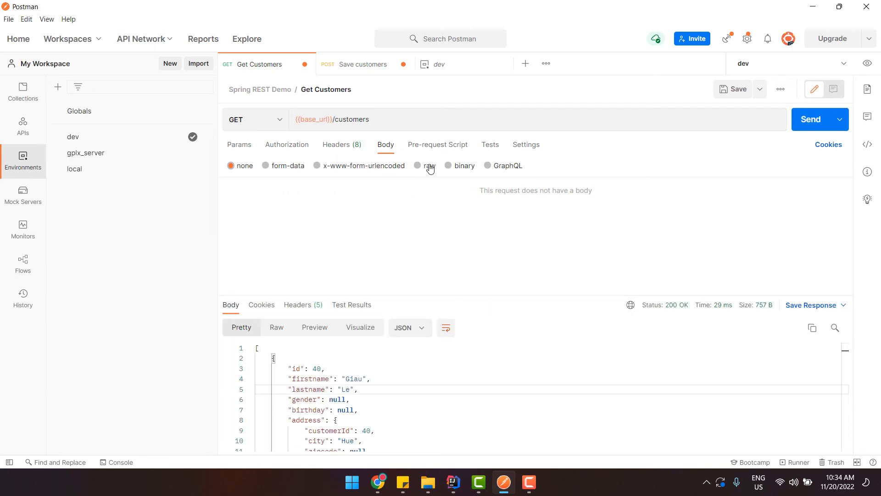
left_click(772, 65)
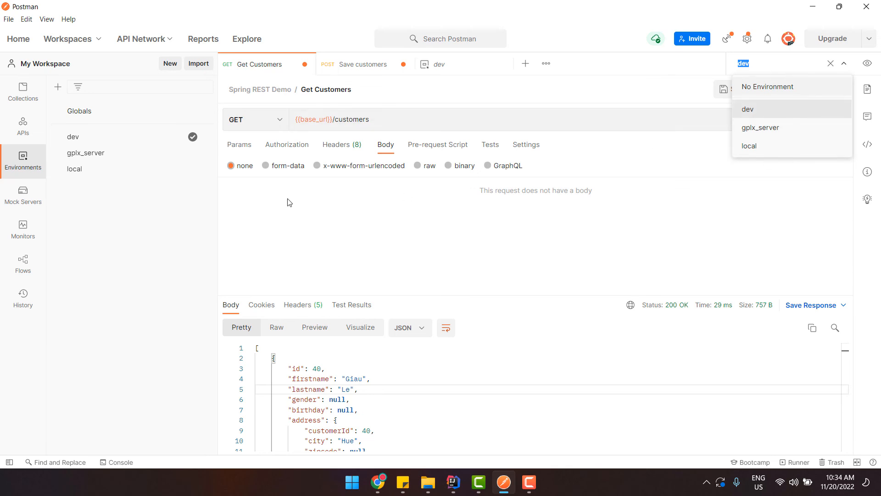
left_click(123, 145)
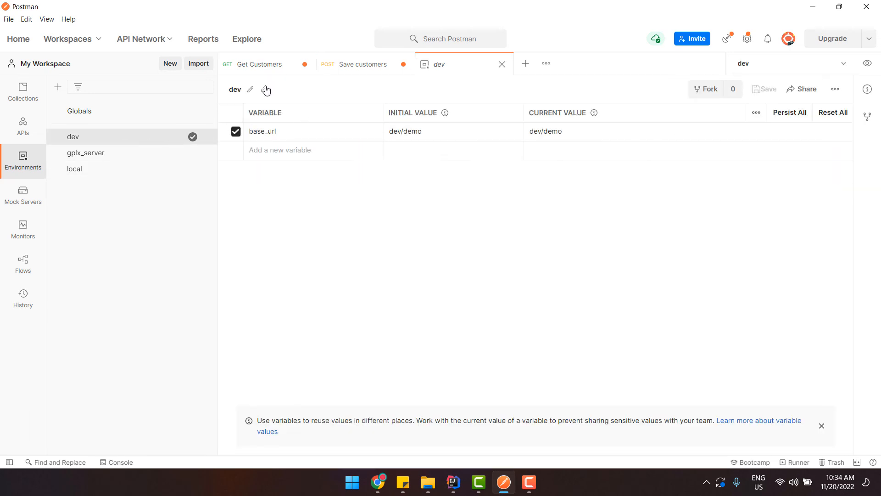
Rename the dev environment to demo_dev
left_click(250, 90)
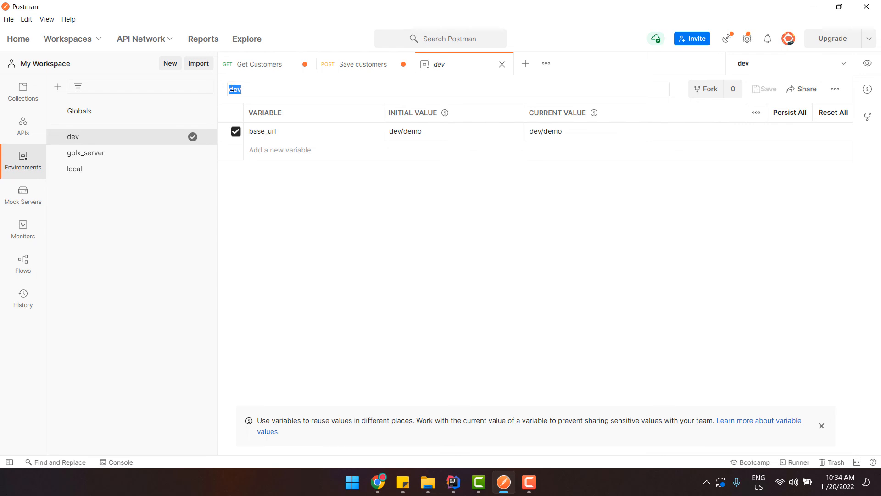
left_click(233, 89)
type("demo_")
key("Return")
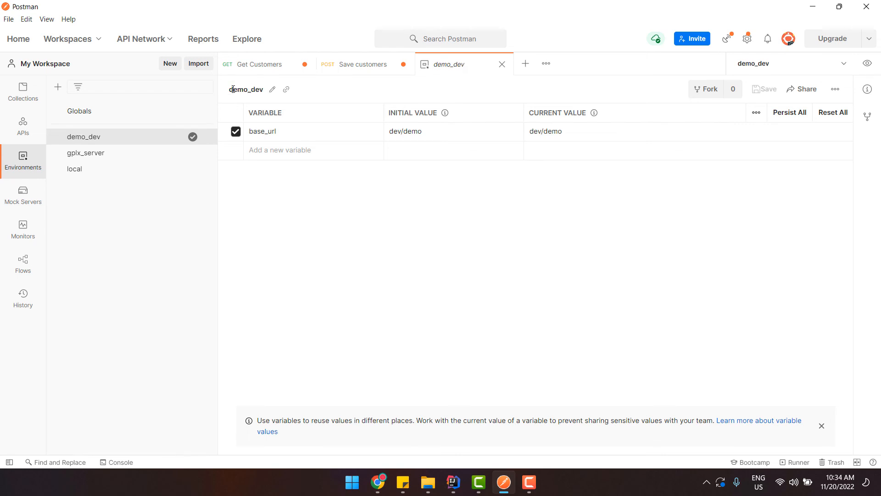
Rename the local environment to demo_local, then return to demo_dev
left_click(128, 169)
left_click(254, 90)
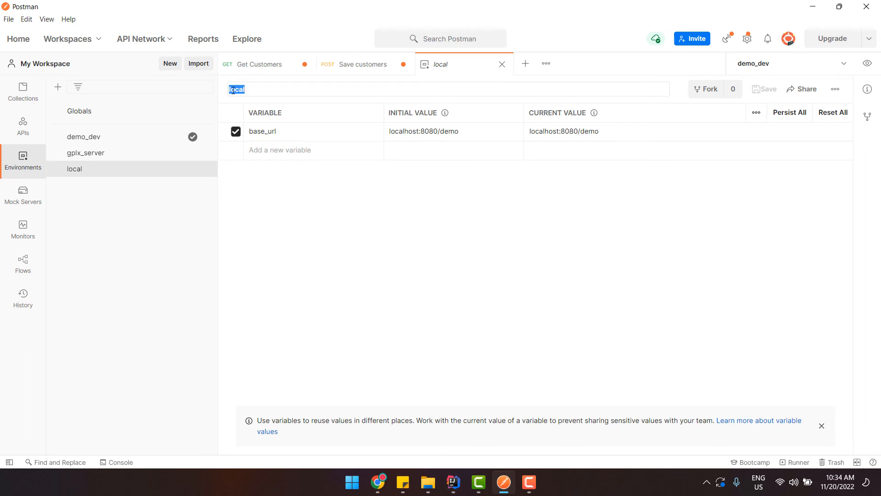
key("Home")
type("demo_")
key("Return")
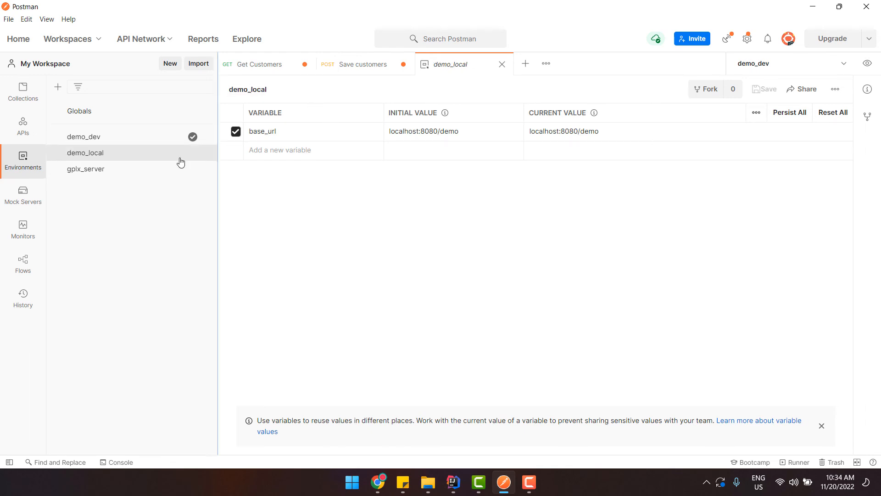
left_click(94, 136)
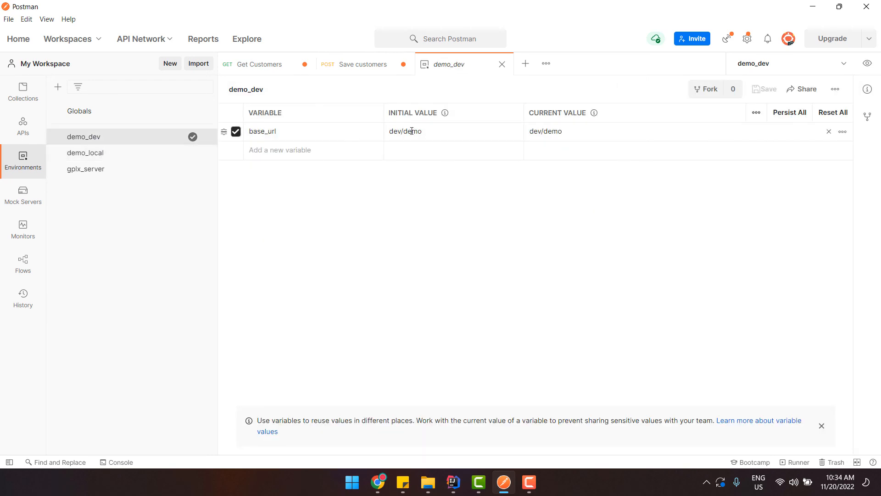
Inspect demo_local's base_url localhost:8080/demo and reopen demo_local from the environments list
left_click(87, 152)
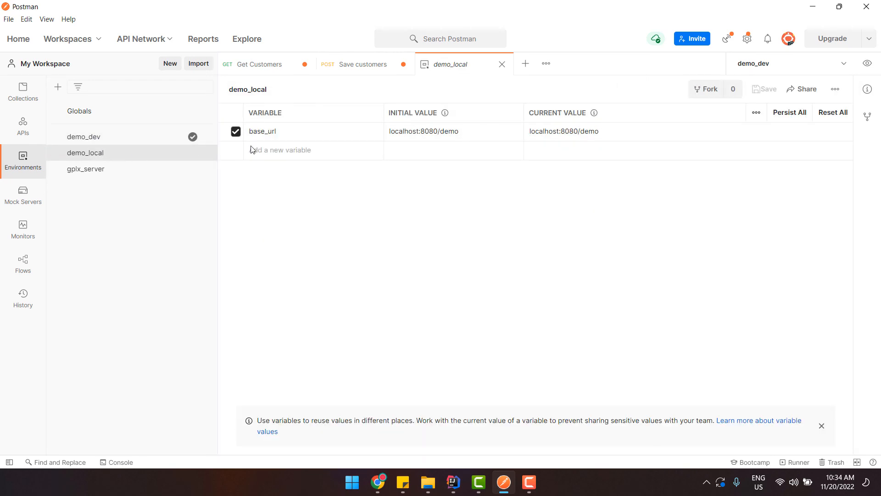
left_click(471, 133)
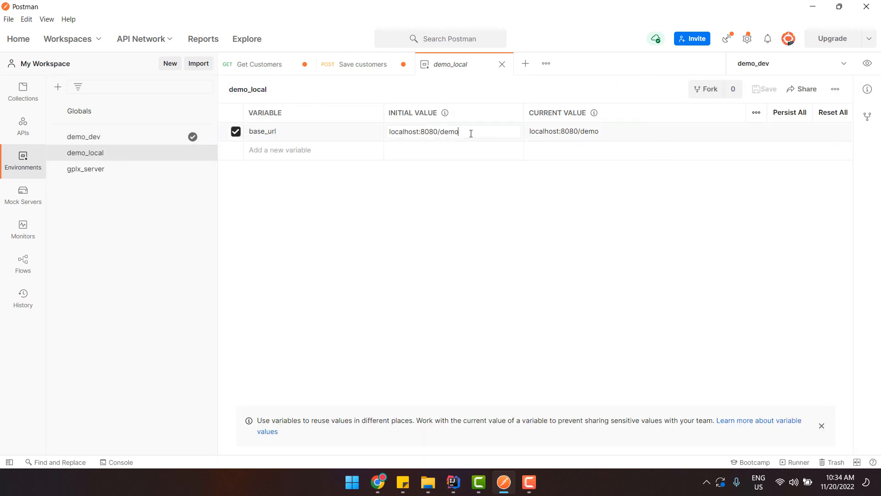
double_click(434, 132)
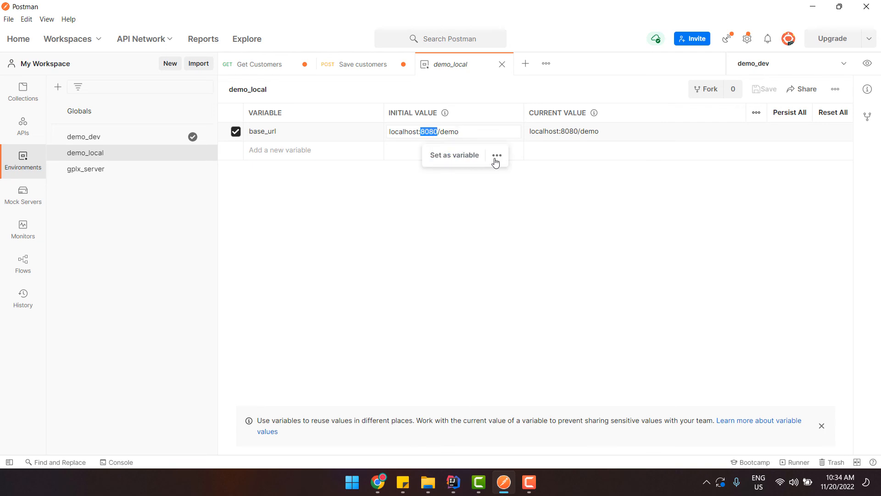
left_click(546, 207)
left_click(241, 67)
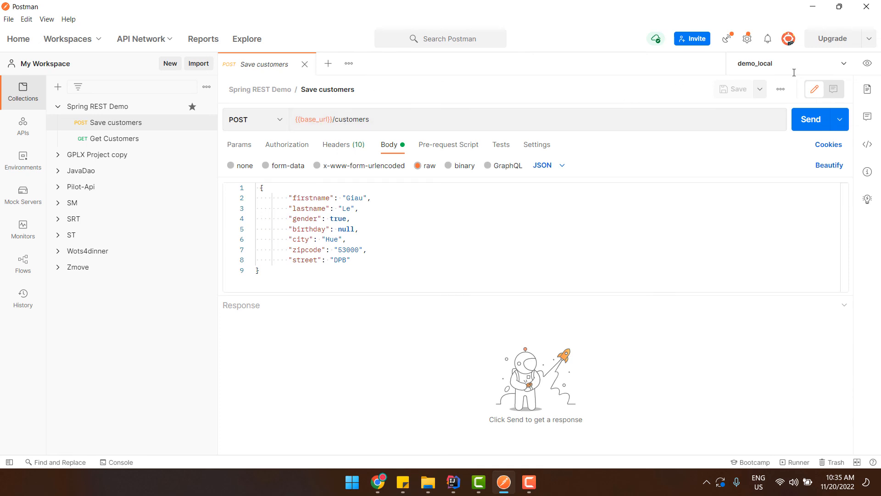
left_click(503, 482)
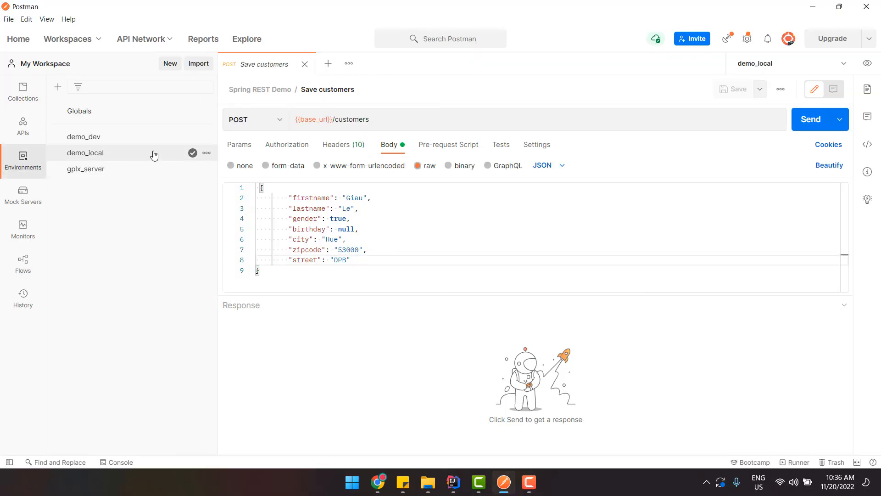
left_click(155, 156)
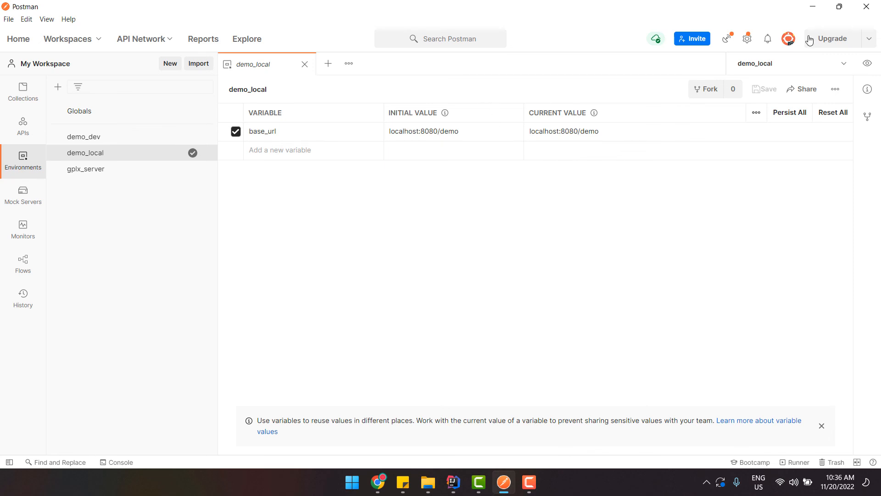
Export demo_local as demo_local.postman_environment.json to the Desktop and show the desktop
left_click(836, 89)
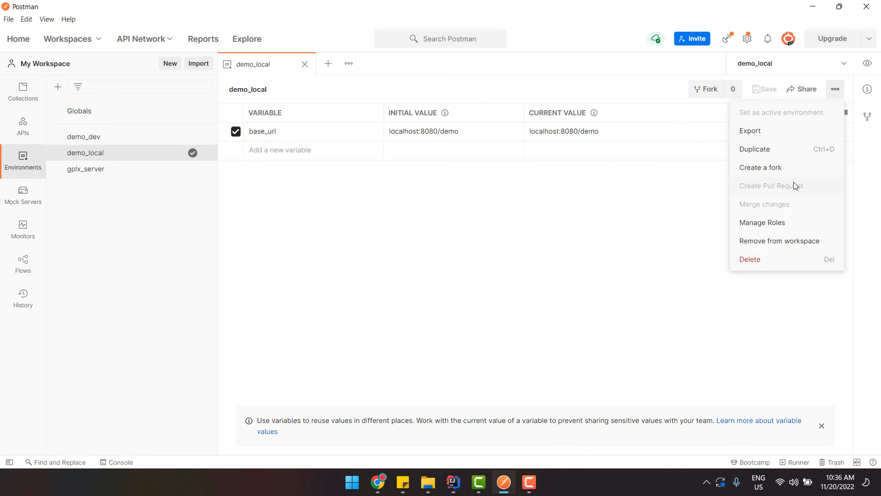
left_click(750, 130)
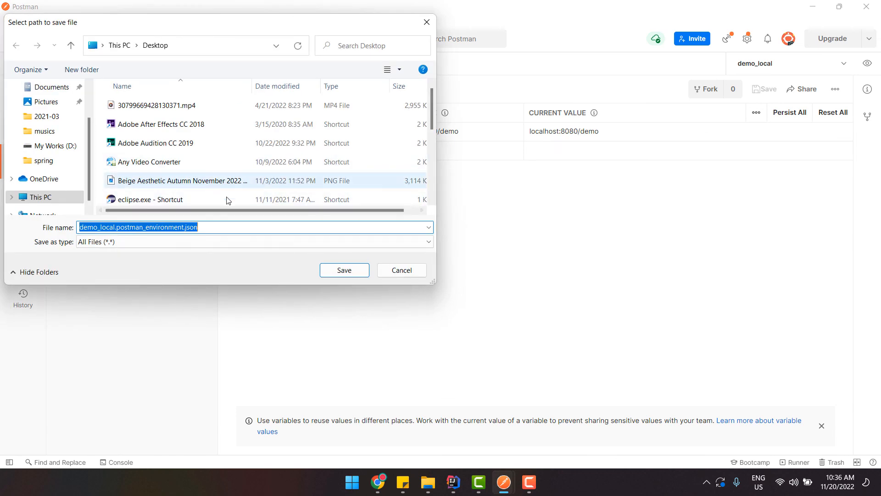
scroll(368, 167, "down", 1)
left_click(348, 269)
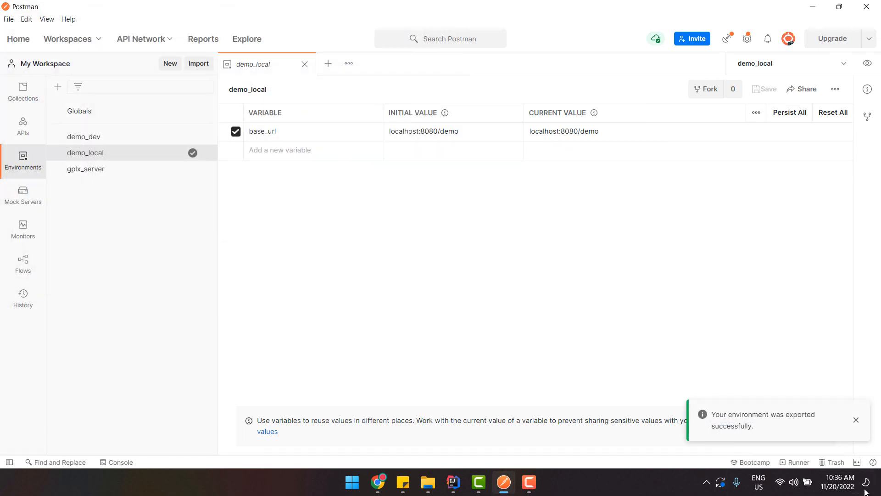
left_click(880, 491)
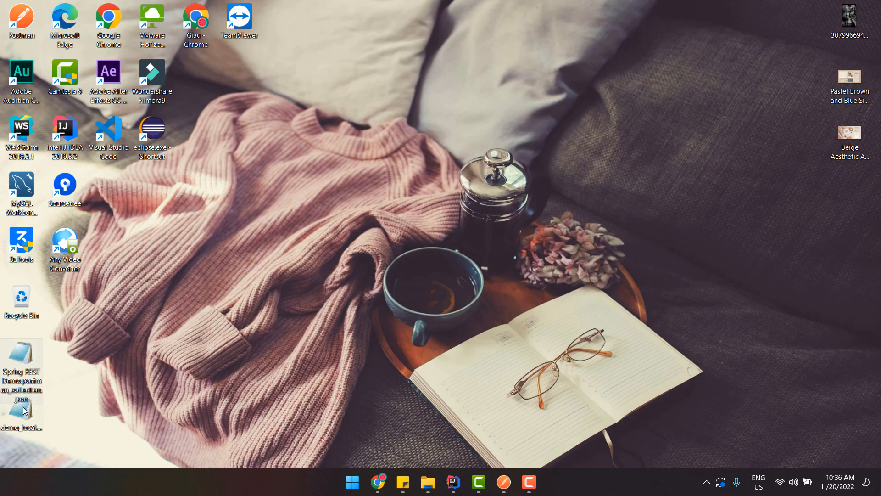
View the exported JSON in maximised Notepad, highlighting base_url and localhost:8080/demo, then close it
double_click(24, 421)
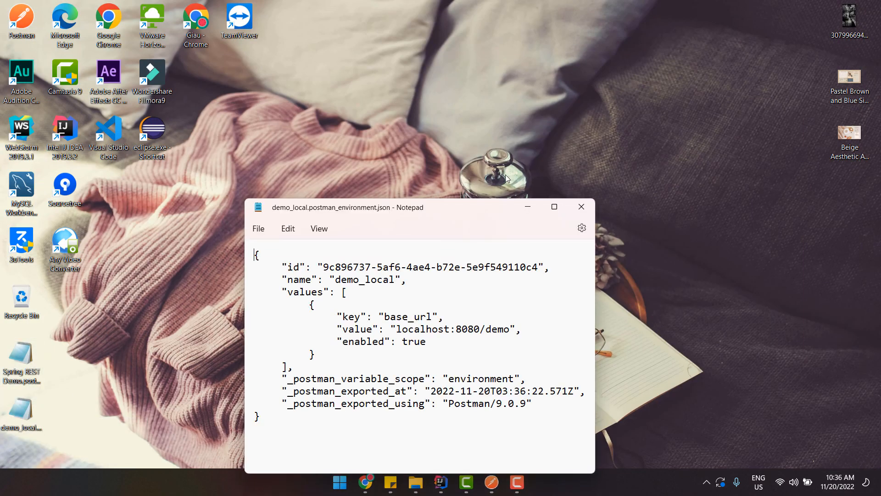
left_click(554, 206)
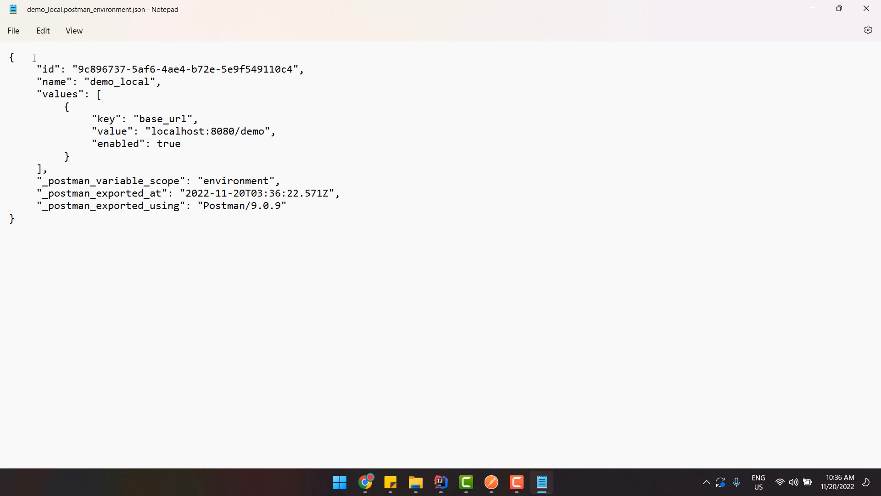
left_click_drag(34, 58, 202, 119)
left_click_drag(134, 118, 224, 118)
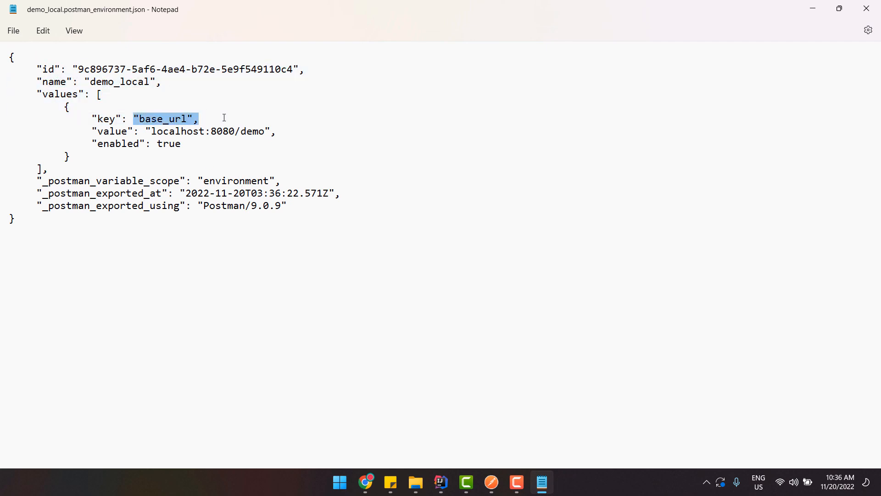
left_click_drag(139, 132, 277, 133)
left_click(96, 156)
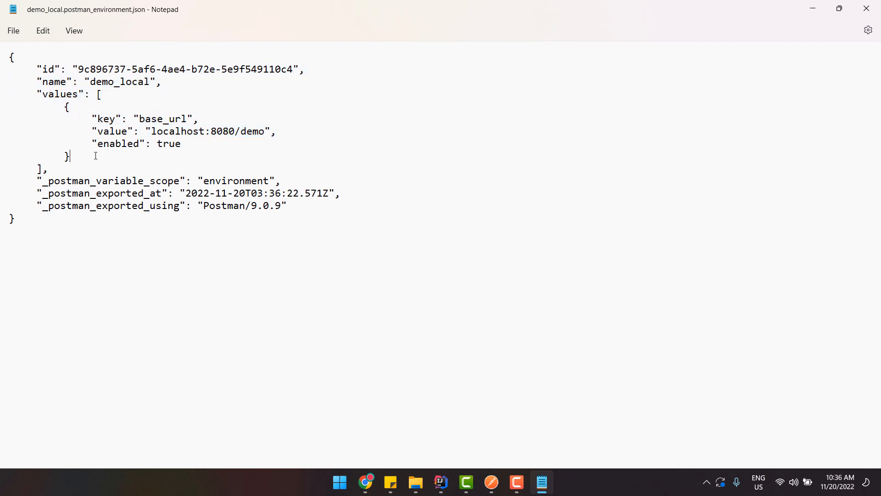
left_click(866, 8)
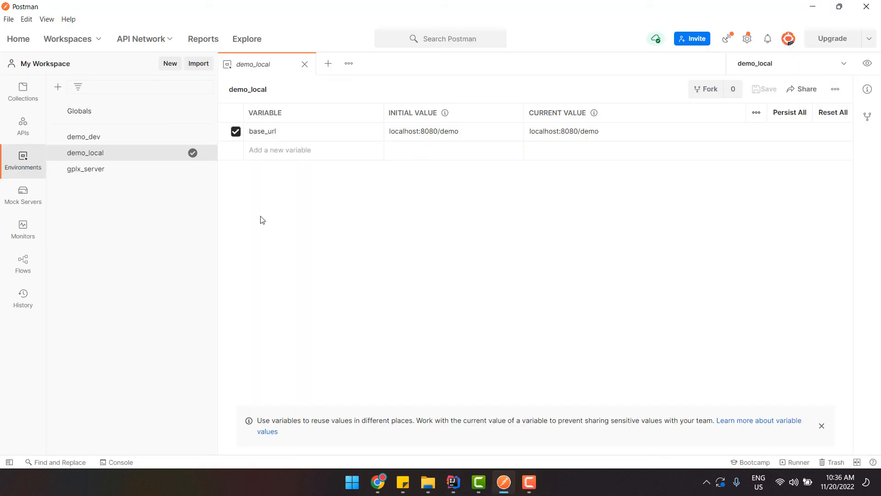
Delete the demo_local environment from the sidebar and confirm the deletion
left_click(835, 89)
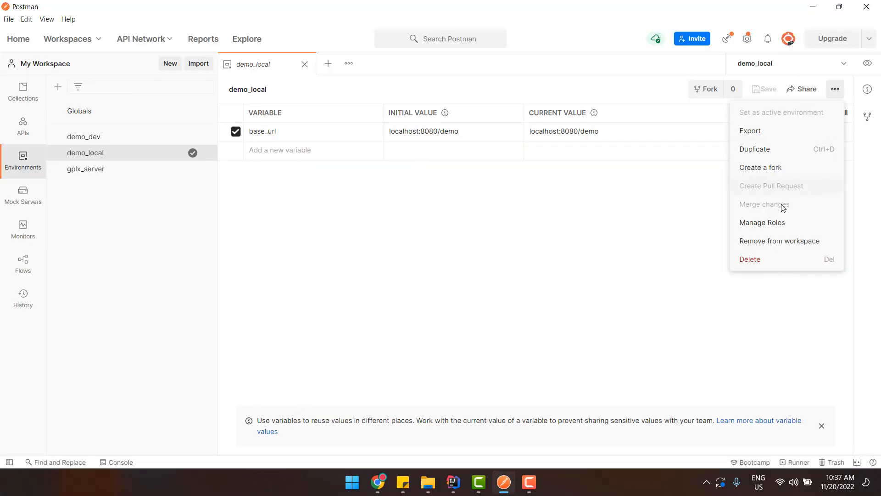
left_click(567, 255)
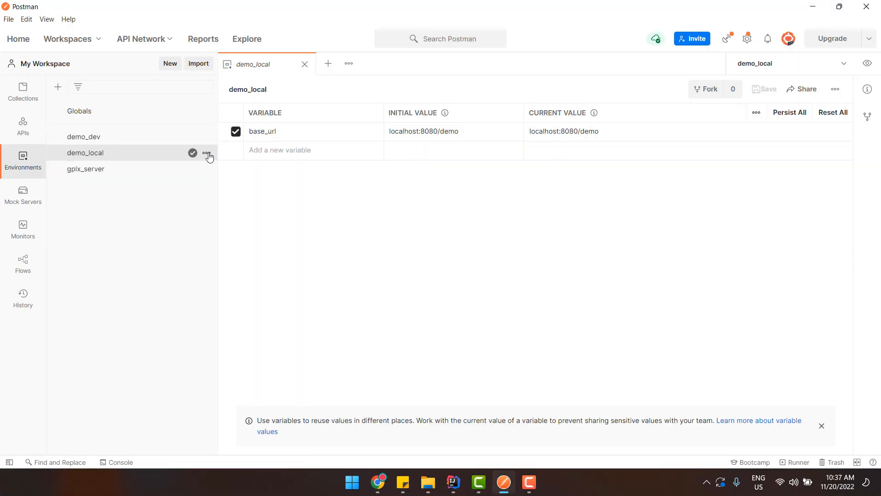
left_click(209, 157)
left_click(133, 324)
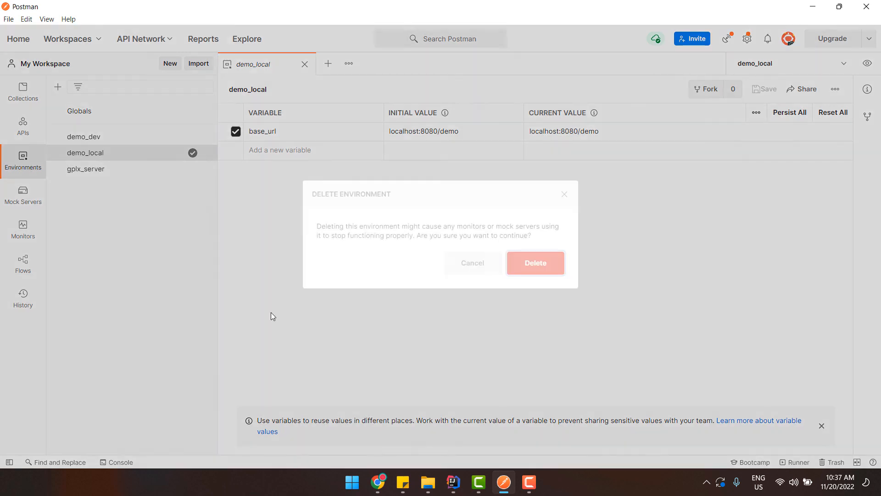
left_click(522, 277)
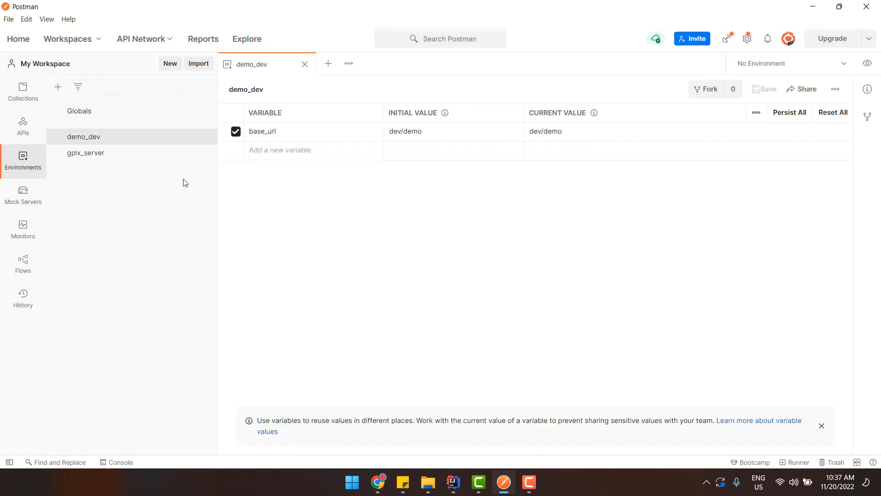
Import demo_local.postman_environment.json from the Desktop as an environment
left_click(198, 63)
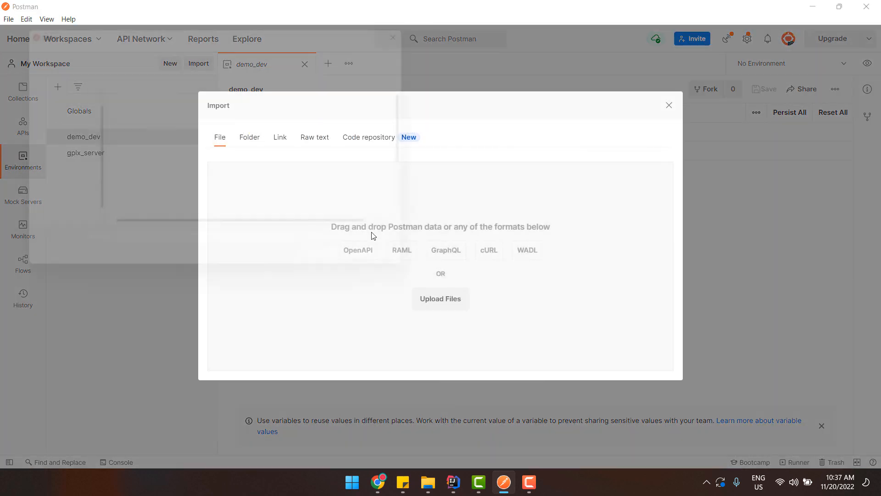
left_click(373, 236)
scroll(263, 163, "down", 3)
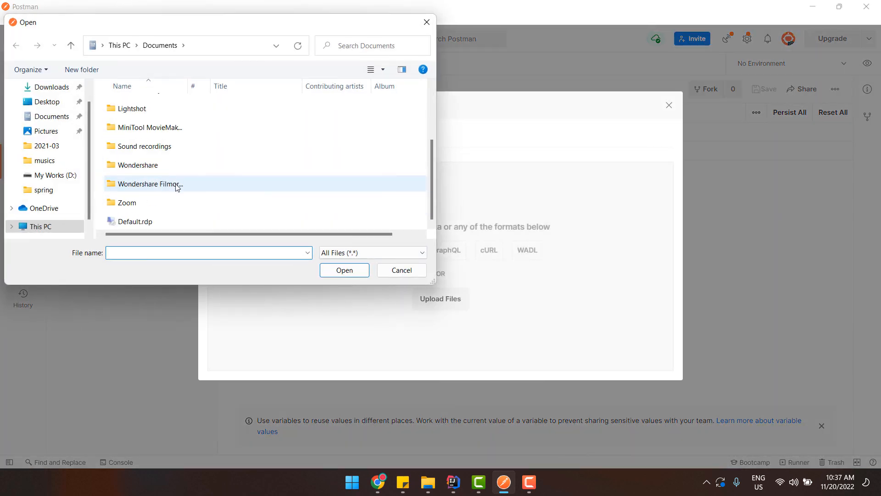
left_click(54, 100)
scroll(266, 189, "down", 3)
scroll(257, 211, "up", 2)
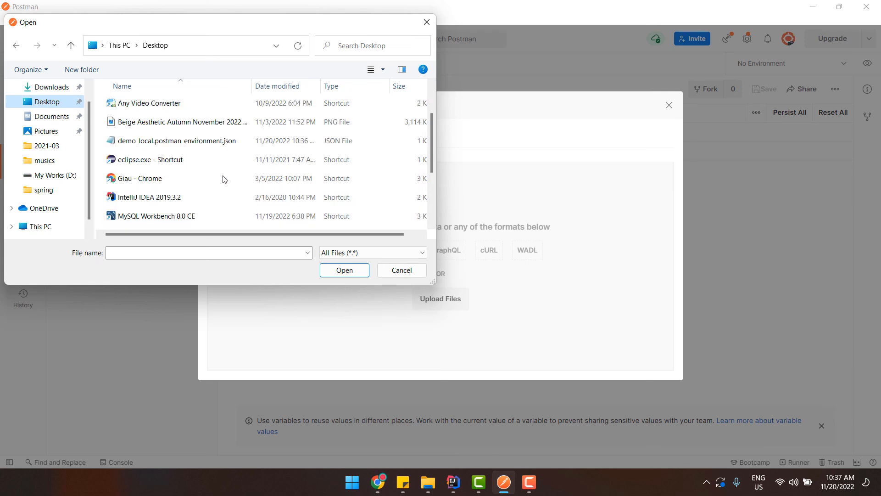
left_click(183, 141)
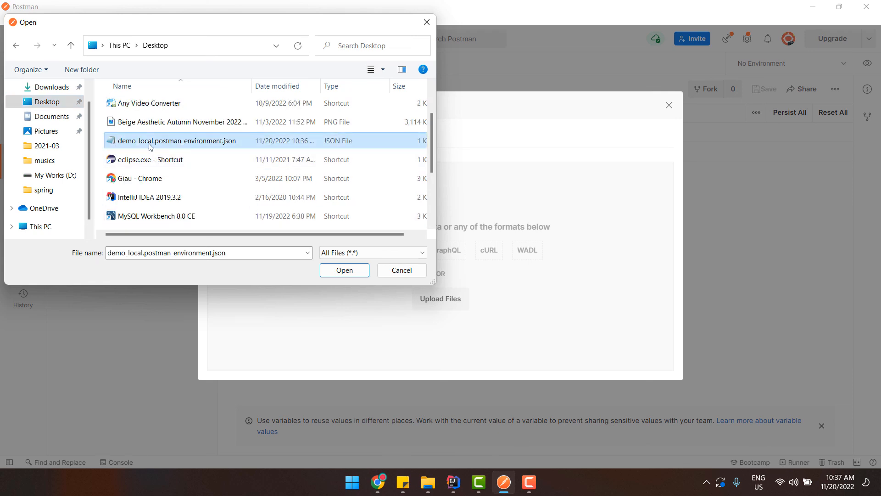
double_click(173, 146)
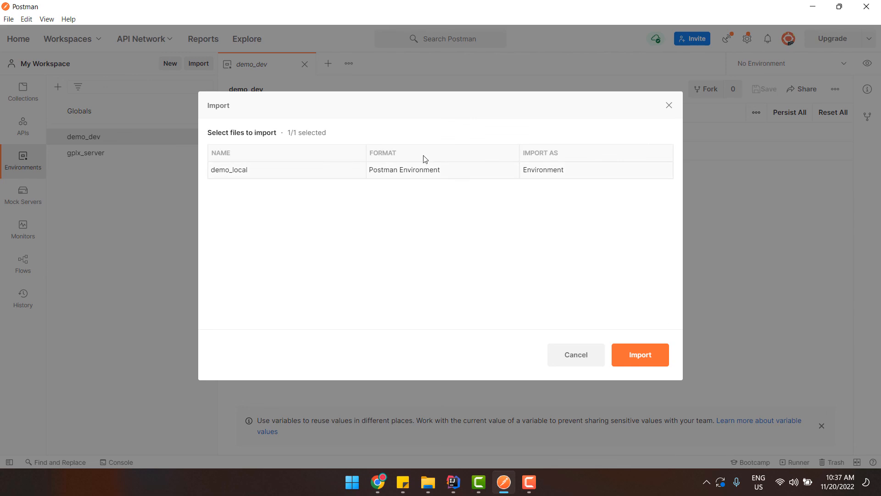
left_click(646, 360)
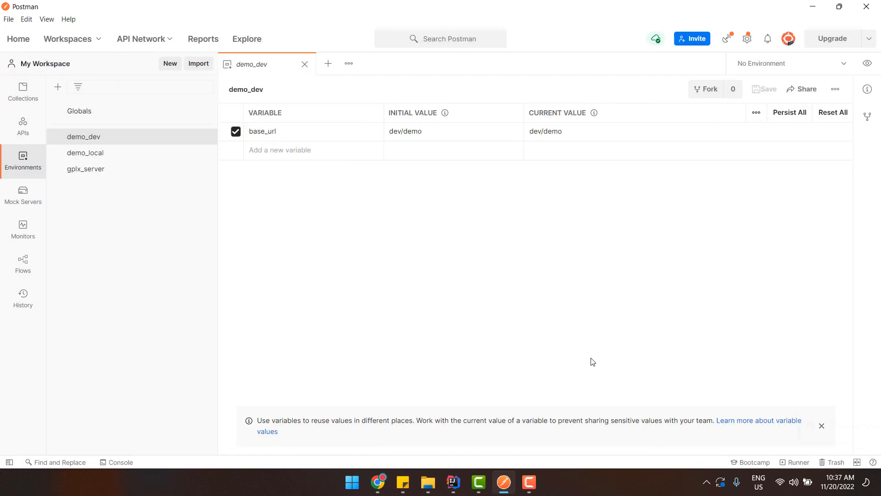
Open the re-imported demo_local to check base_url is localhost:8080/demo
left_click(94, 157)
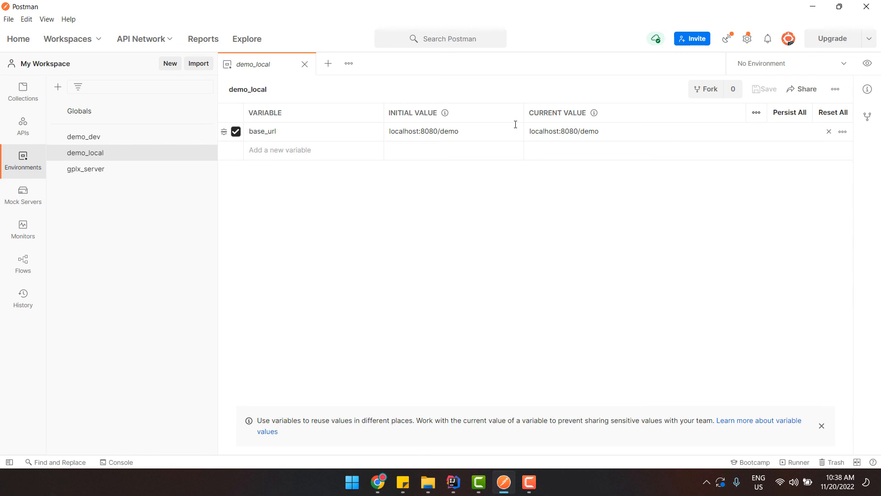
left_click(529, 482)
left_click(859, 435)
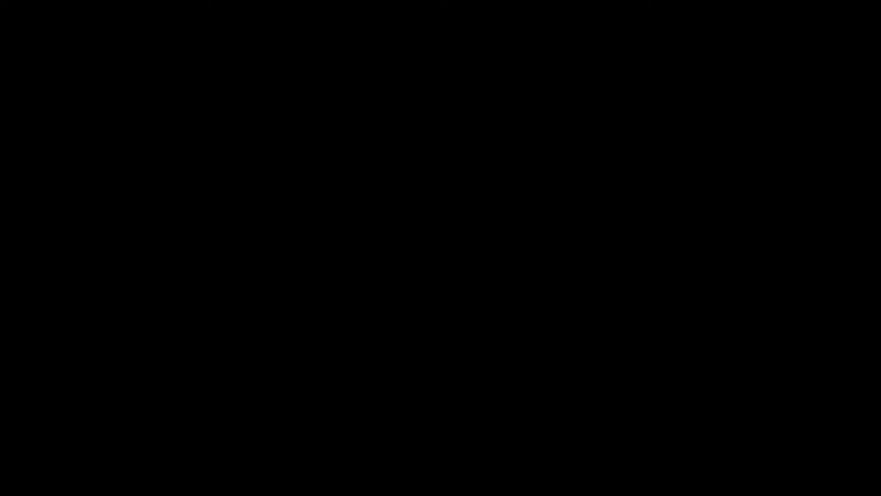